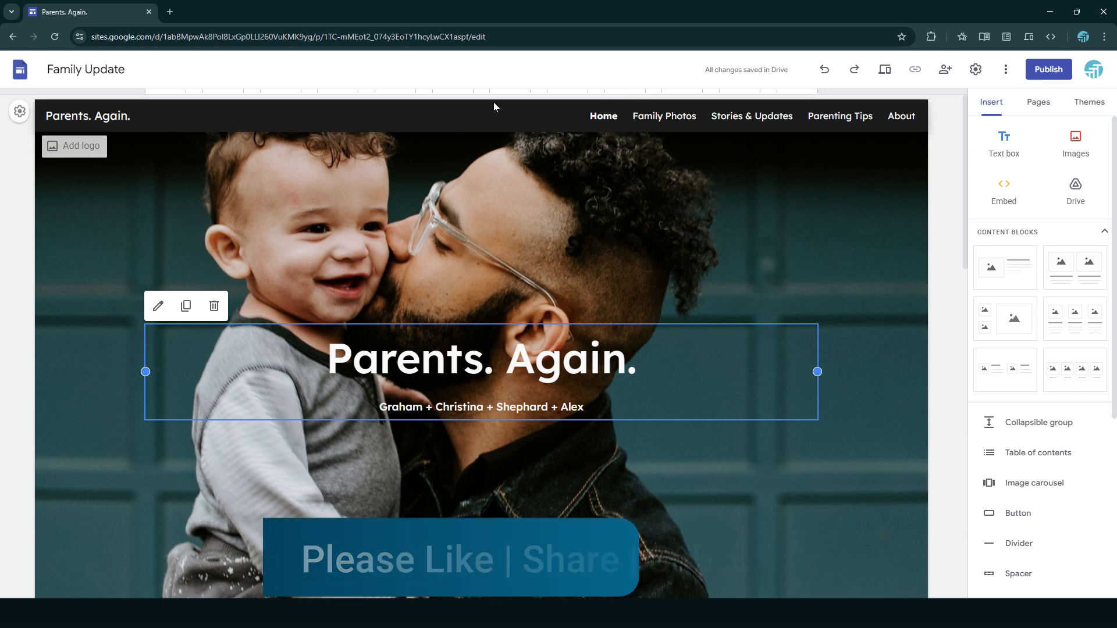
- Look through the home page in the editor from the header image to the footer, and view the additional site options
scroll(706, 247, "down", 1)
scroll(707, 248, "down", 3)
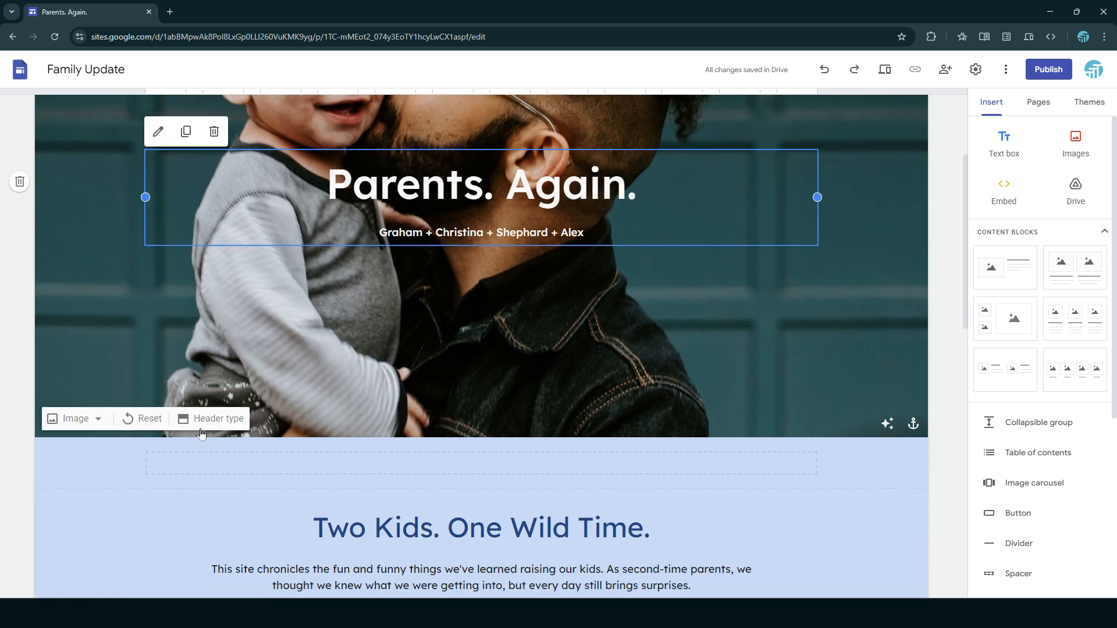
scroll(791, 342, "down", 14)
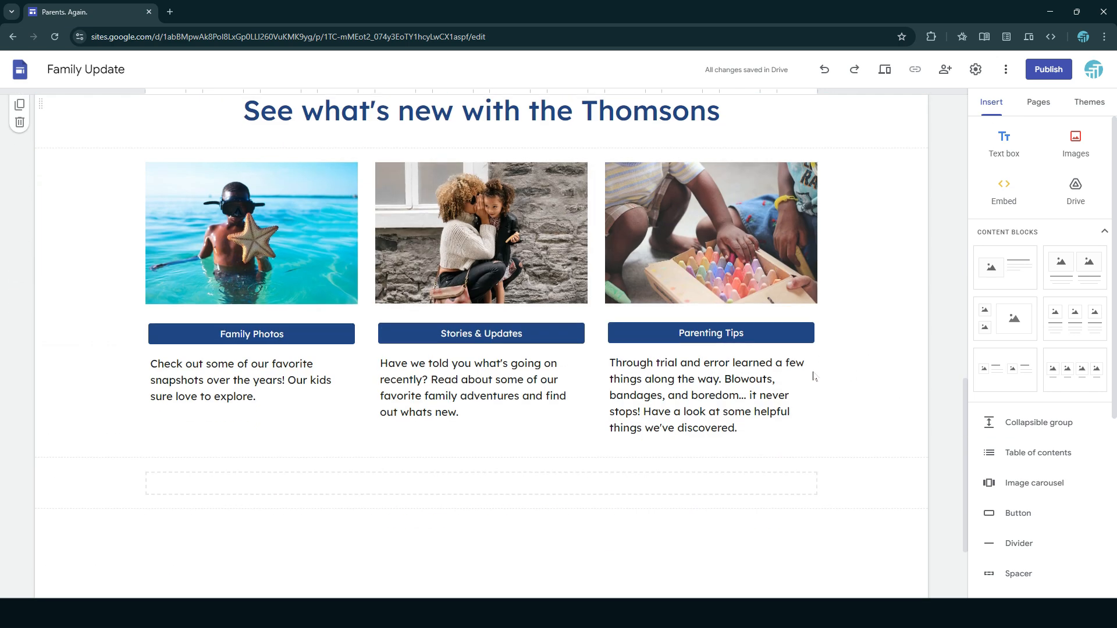
scroll(760, 481, "down", 1)
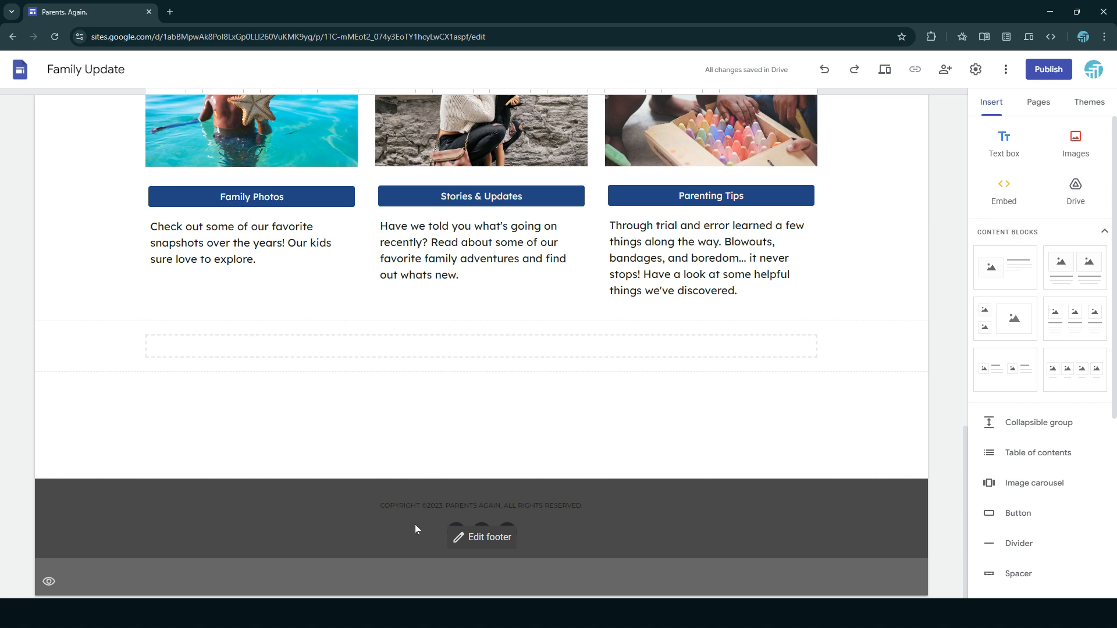
scroll(785, 469, "up", 15)
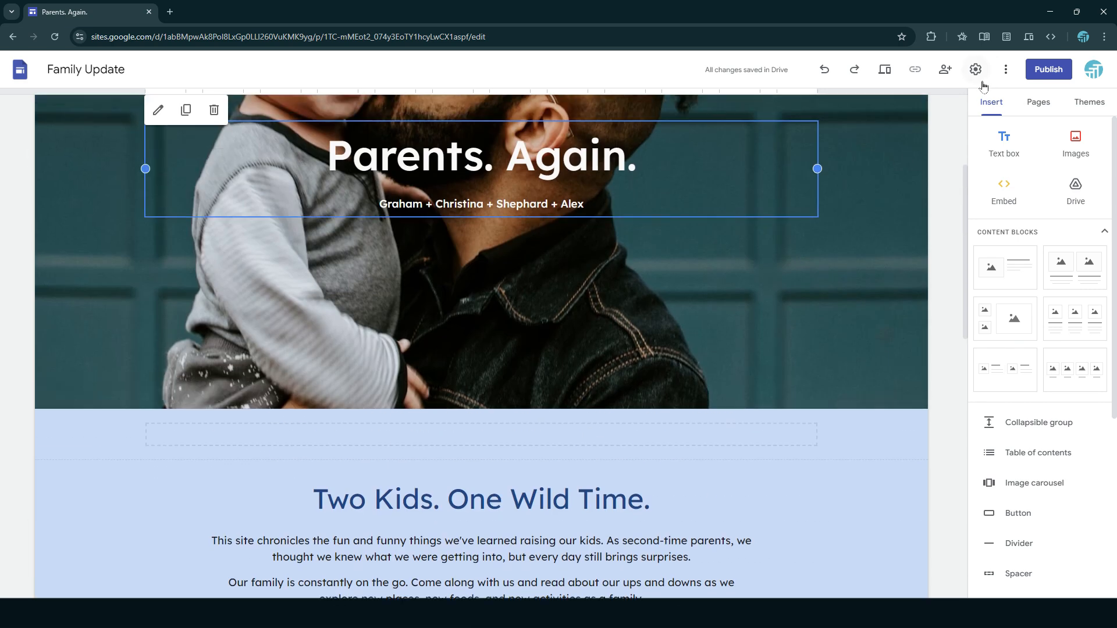
left_click(1007, 70)
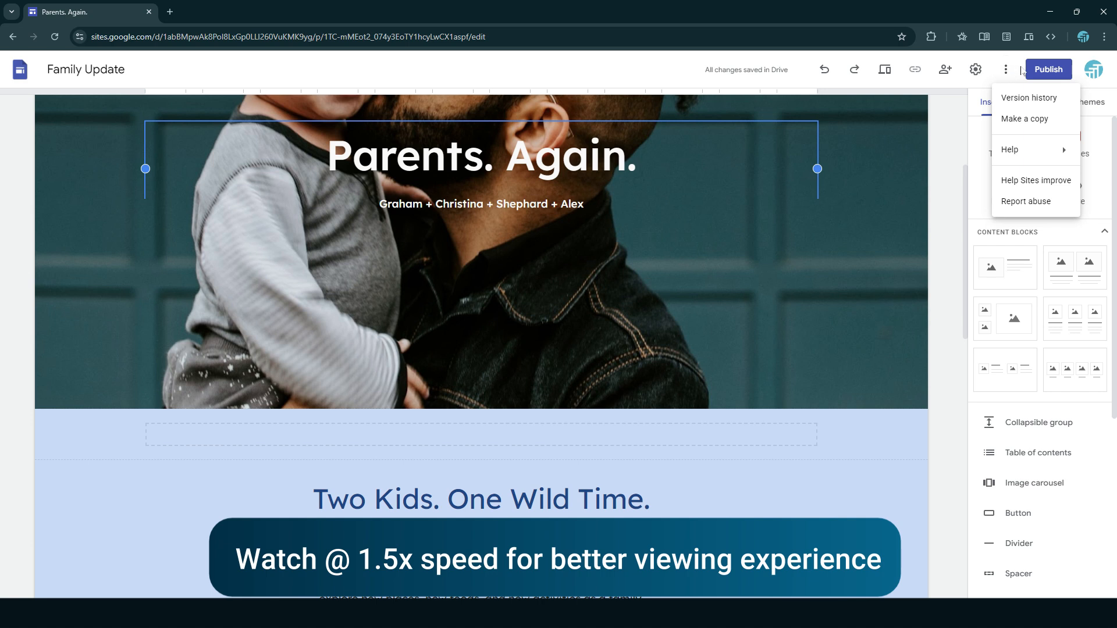
- Preview the site at large-screen size and look through the whole home page
left_click(884, 70)
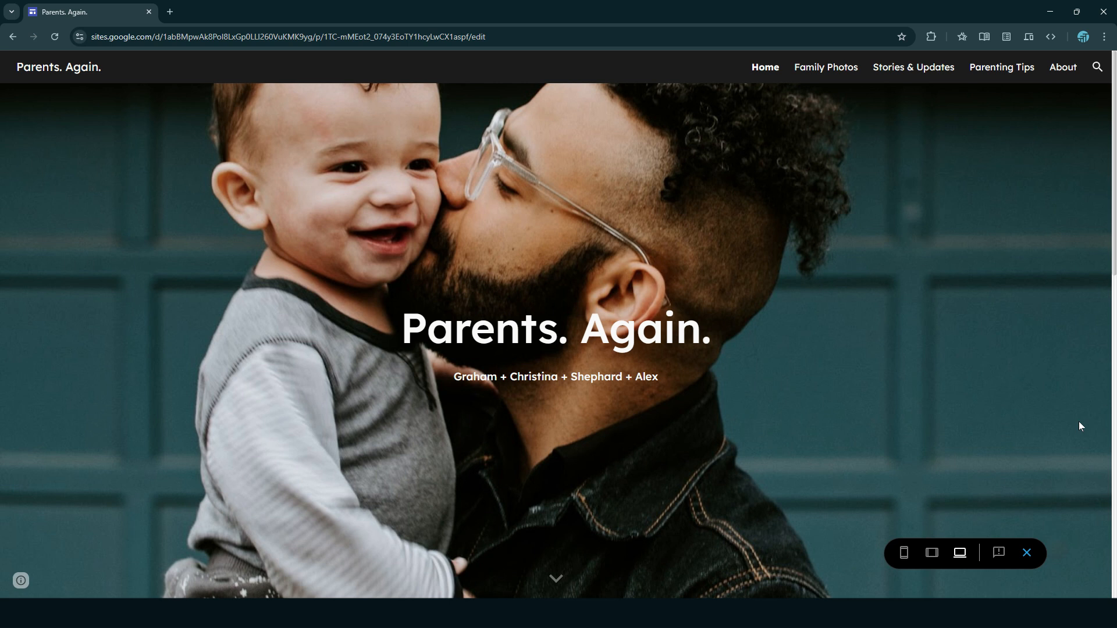
scroll(855, 429, "down", 10)
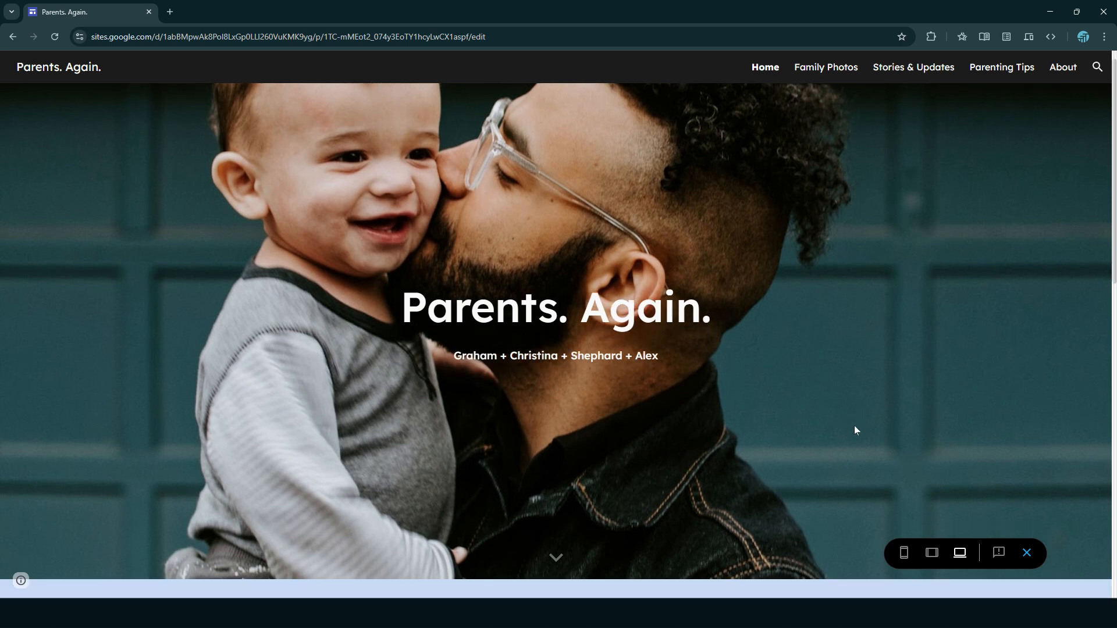
scroll(855, 429, "down", 4)
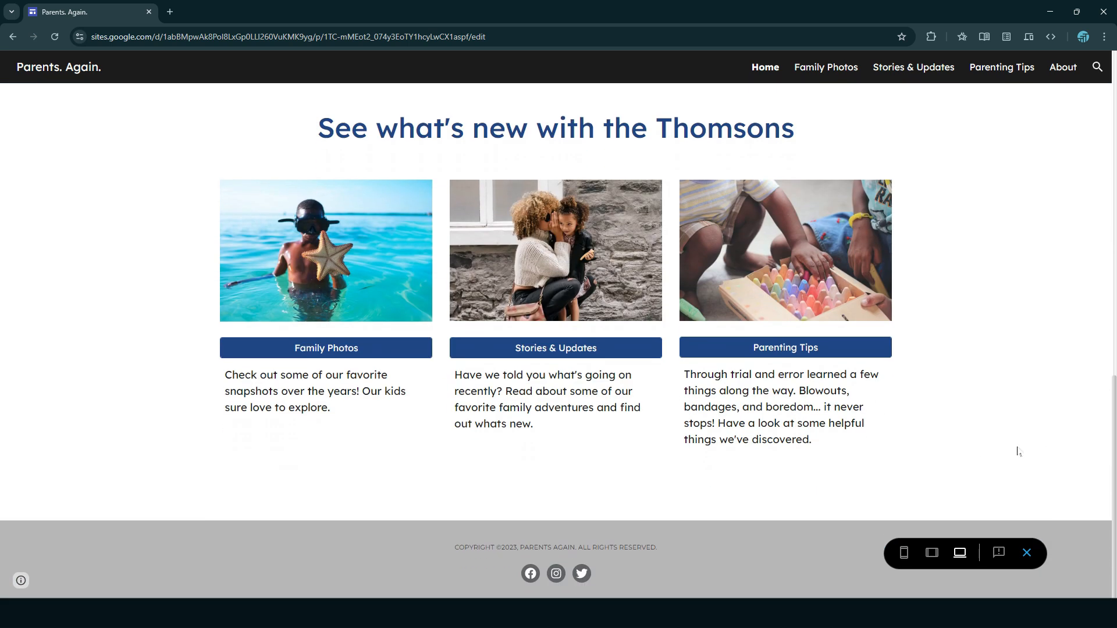
scroll(879, 485, "up", 14)
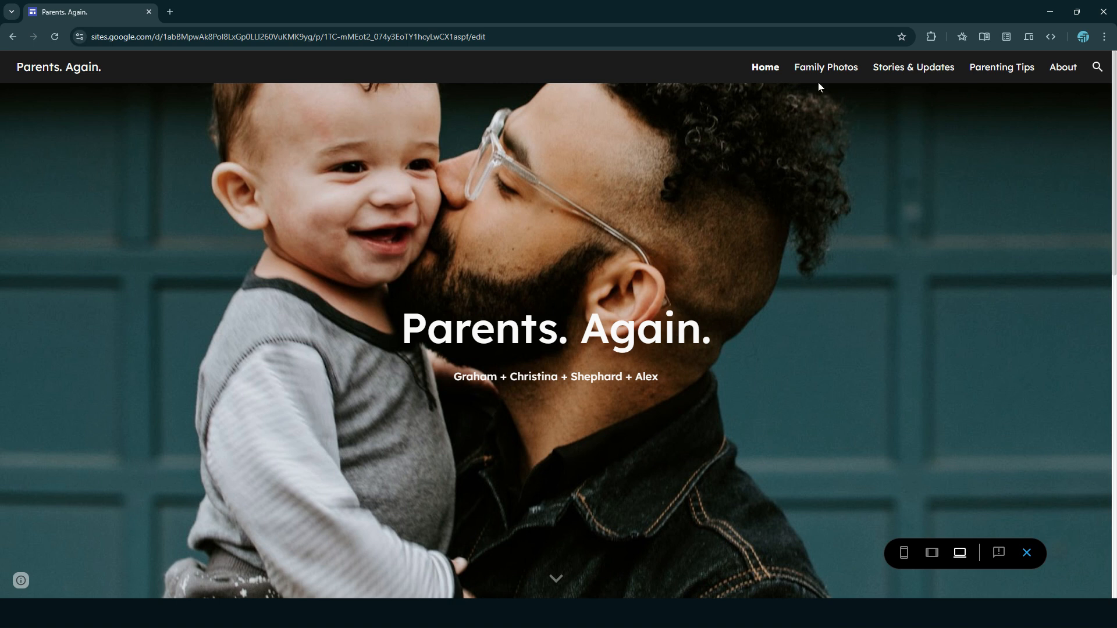
- View the Family Photos page in the preview and return to the Home page
left_click(825, 73)
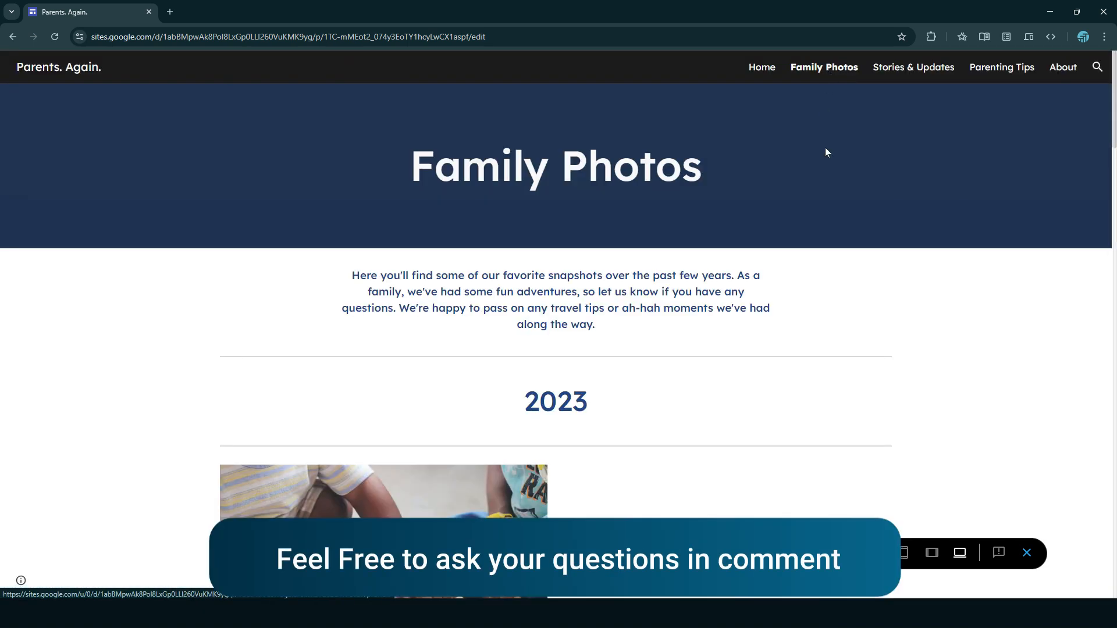
scroll(963, 386, "down", 12)
scroll(962, 387, "up", 12)
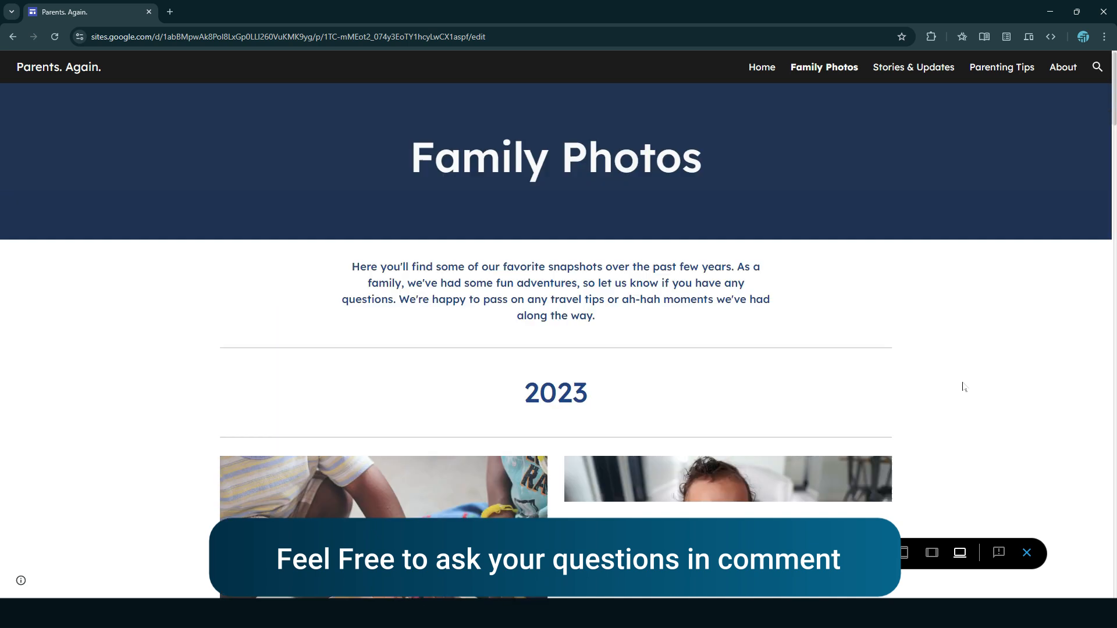
left_click(757, 68)
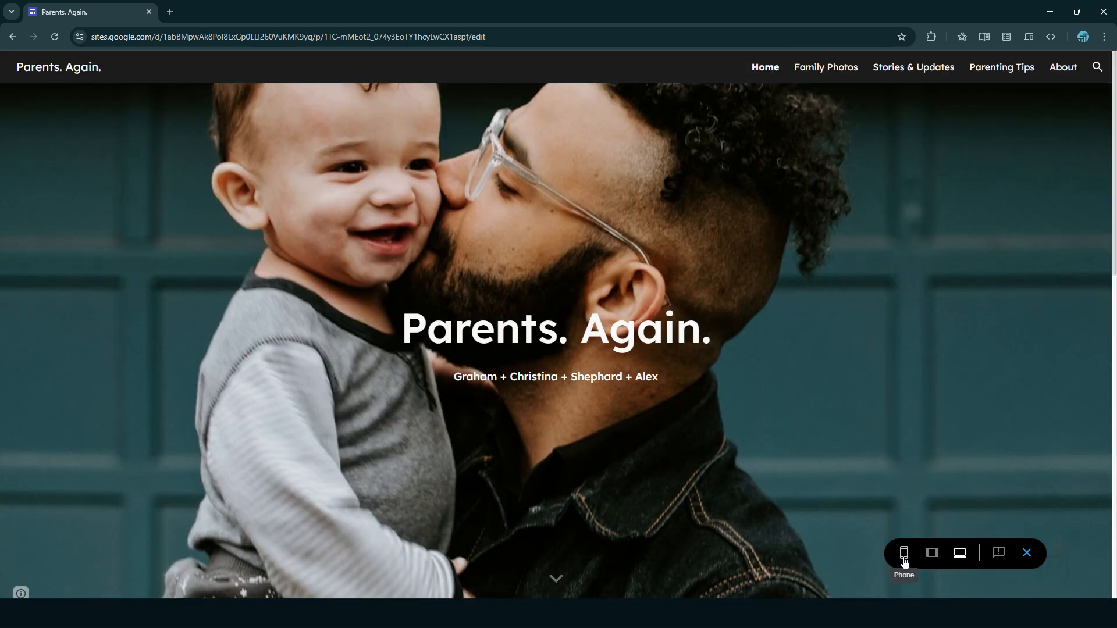
- Check how the home page looks in the tablet preview
left_click(933, 558)
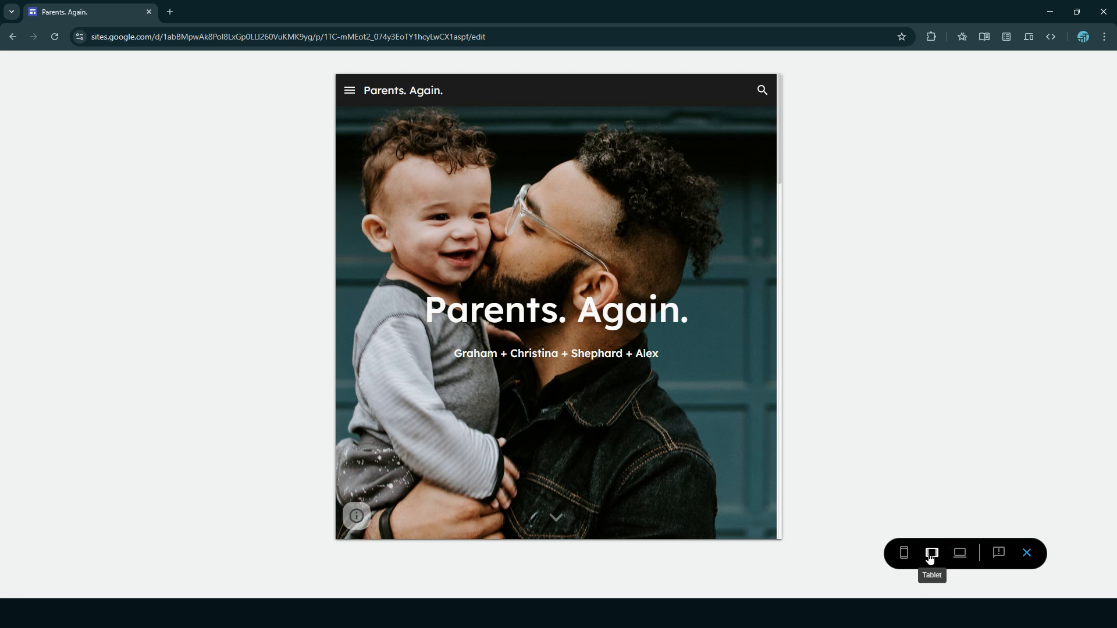
scroll(578, 299, "down", 6)
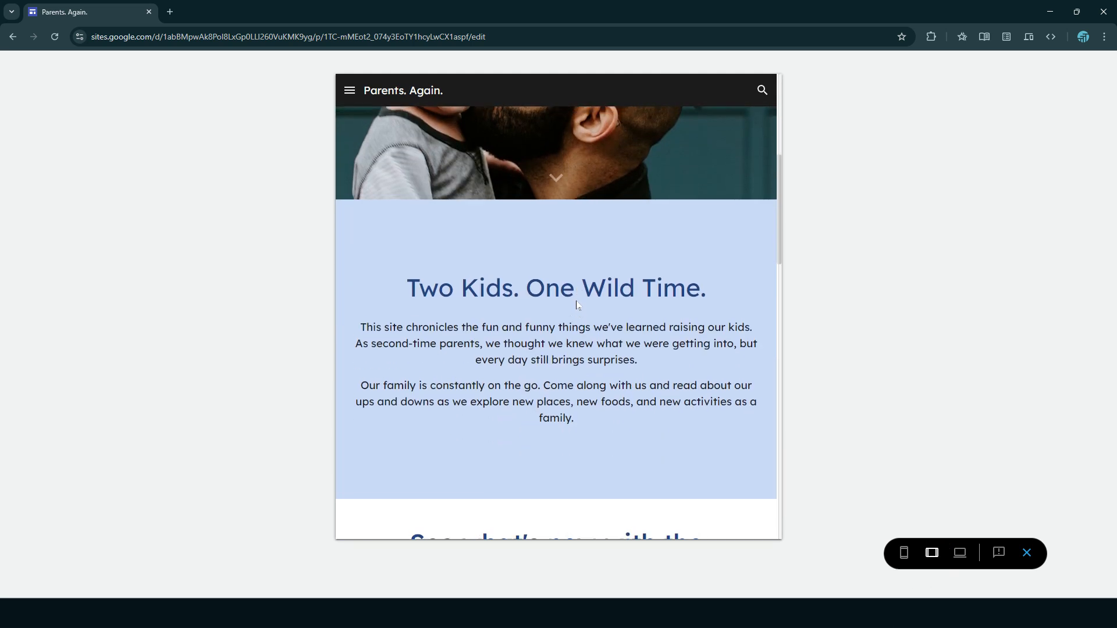
scroll(716, 231, "up", 6)
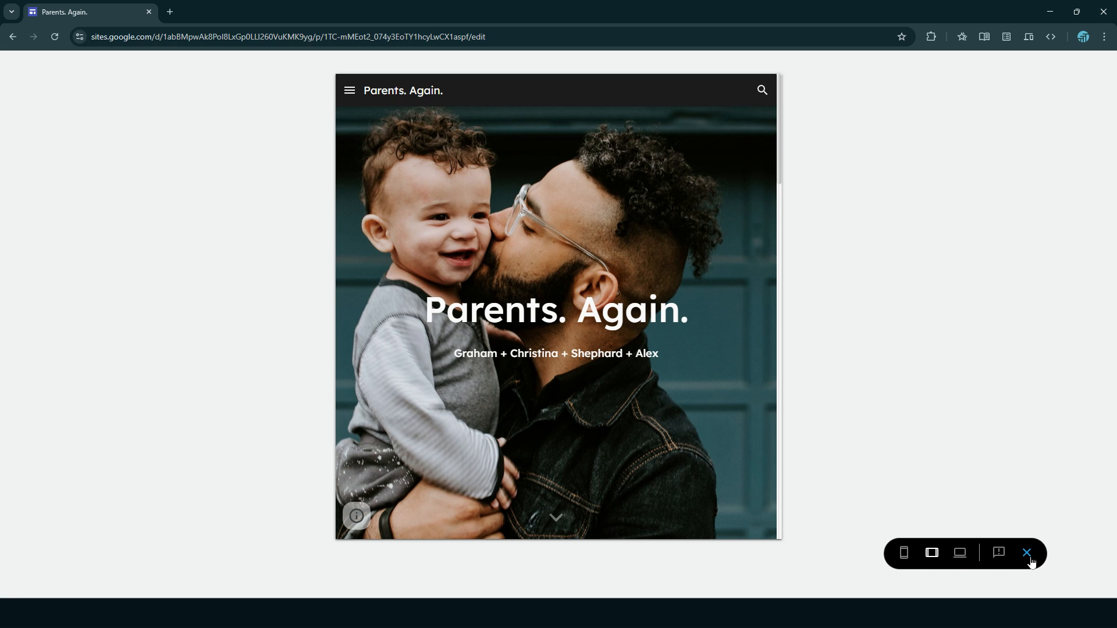
- Check the home page and its navigation menu in the phone preview, then switch back to large screen and exit the preview
left_click(904, 552)
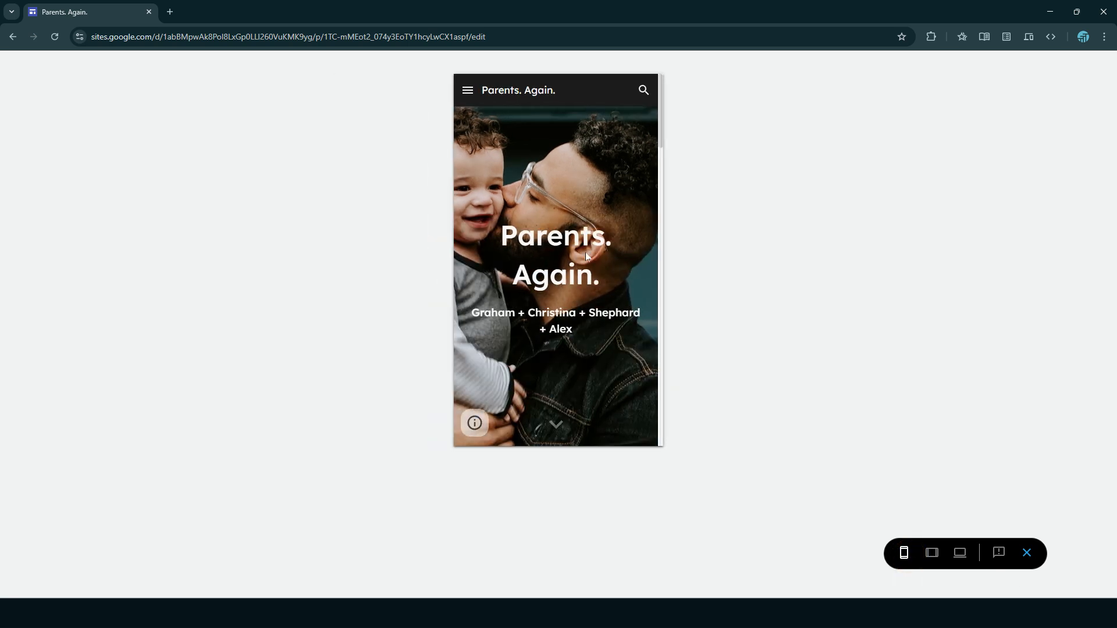
scroll(585, 252, "down", 10)
scroll(587, 264, "up", 5)
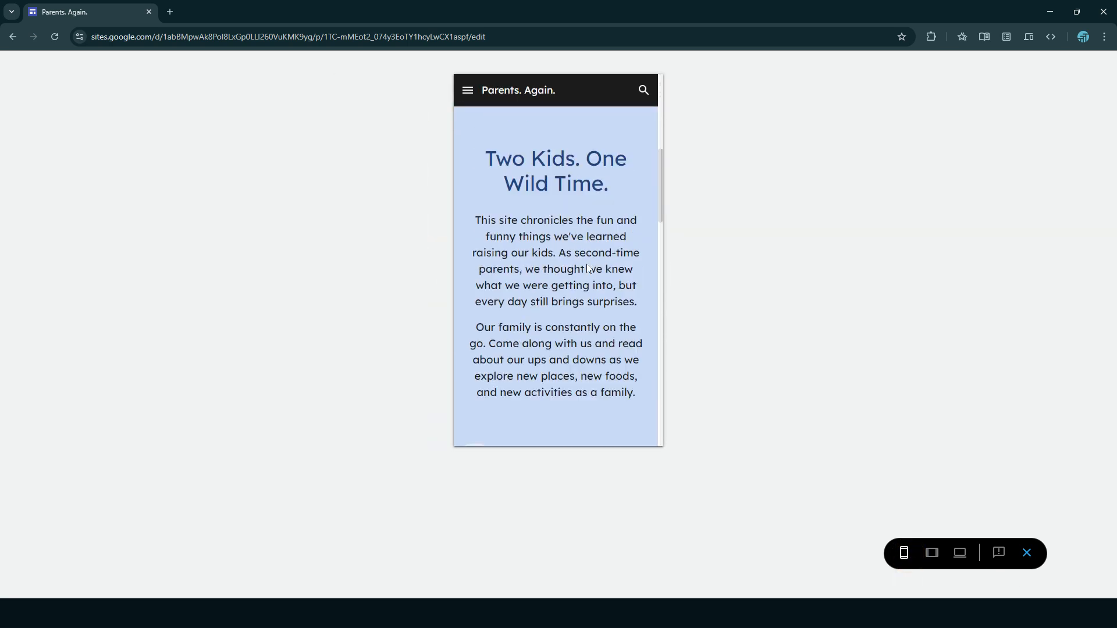
scroll(588, 265, "up", 5)
left_click(468, 90)
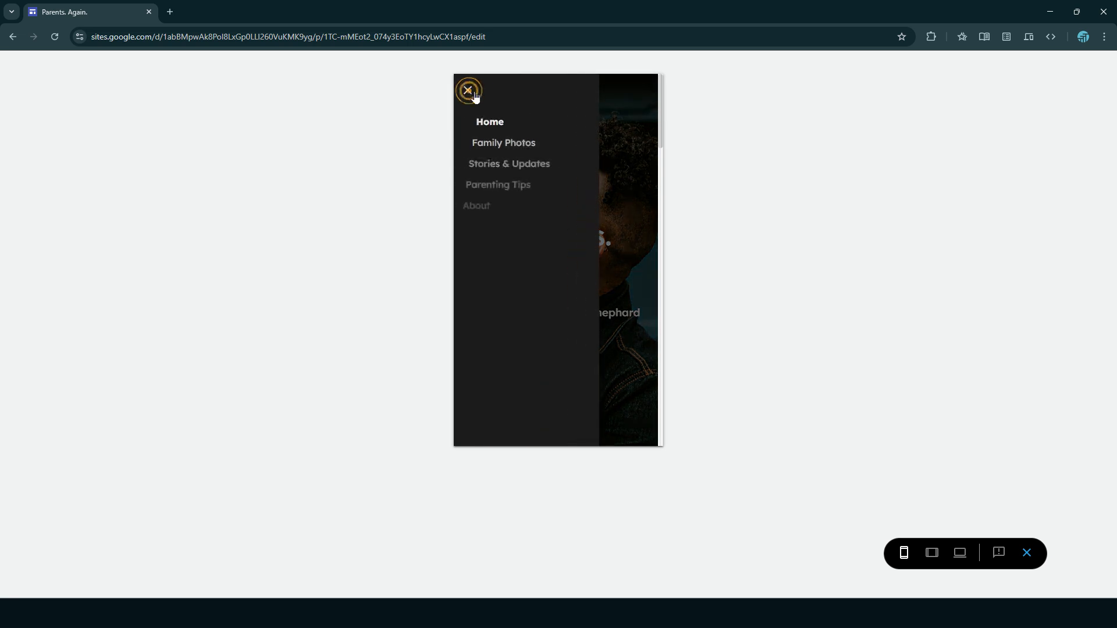
left_click(467, 90)
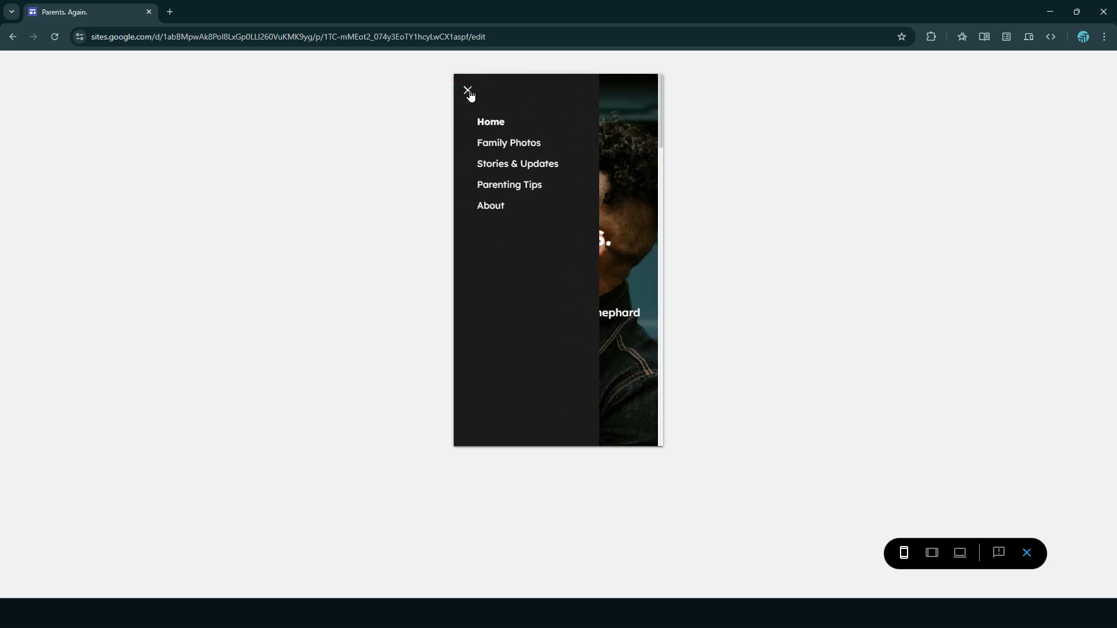
left_click(961, 563)
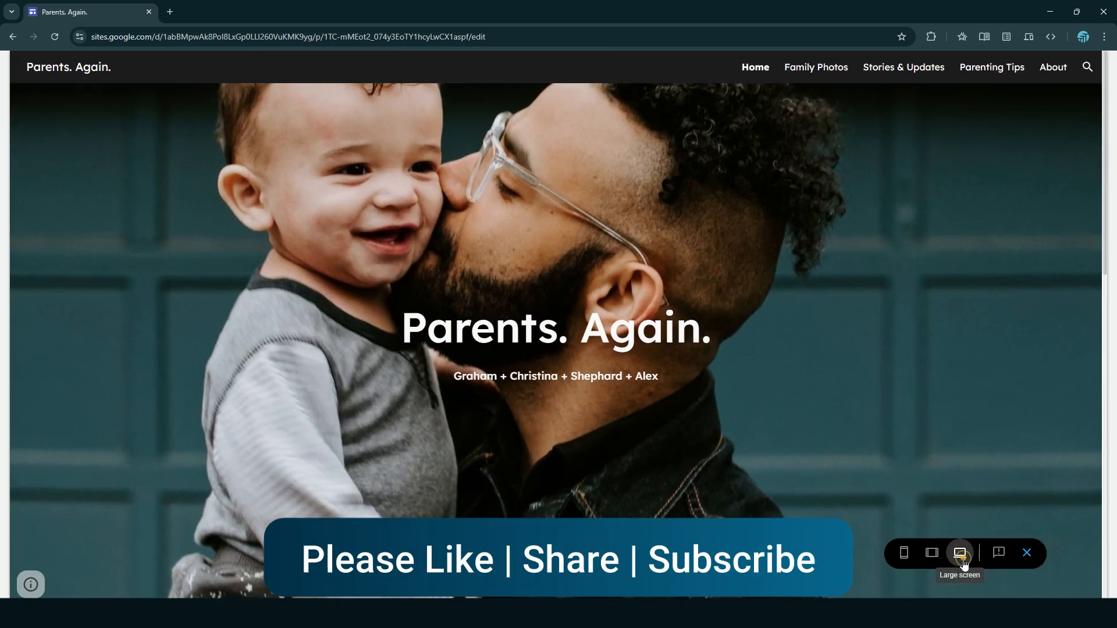
left_click(1027, 554)
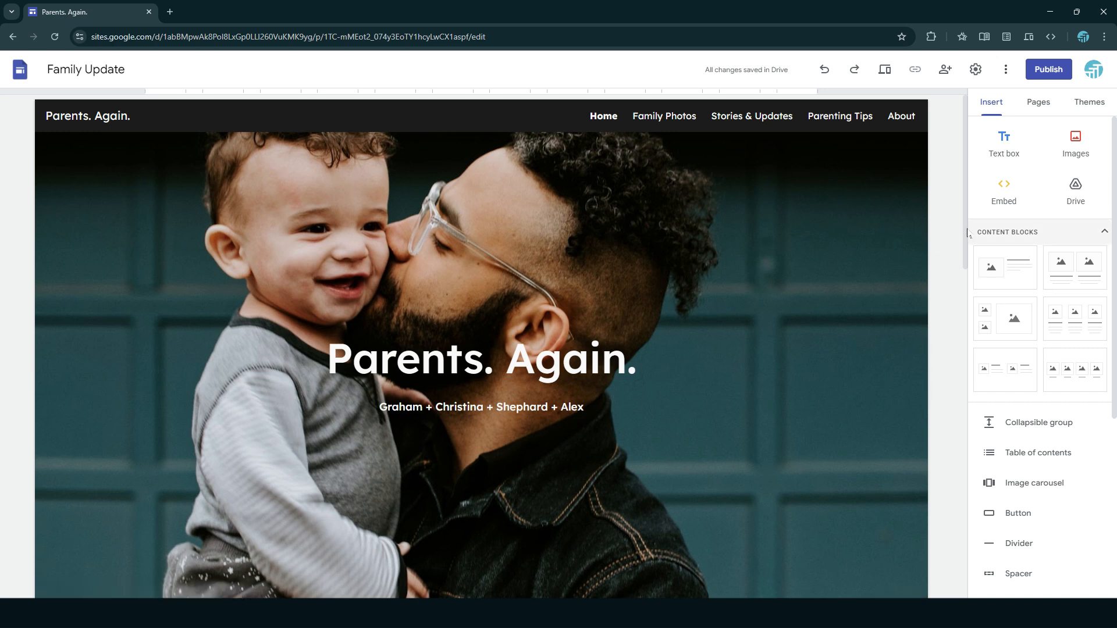
- Rename the site document to "Family Update Demo"
left_click(114, 69)
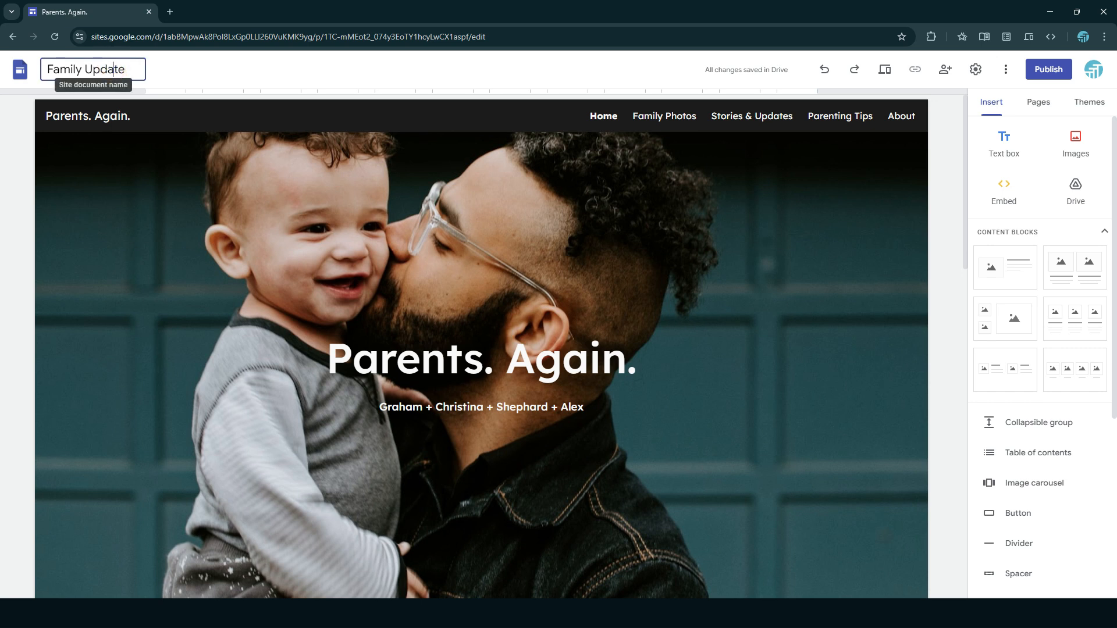
left_click(85, 68)
double_click(85, 69)
key("End")
type("Demo")
left_click(214, 80)
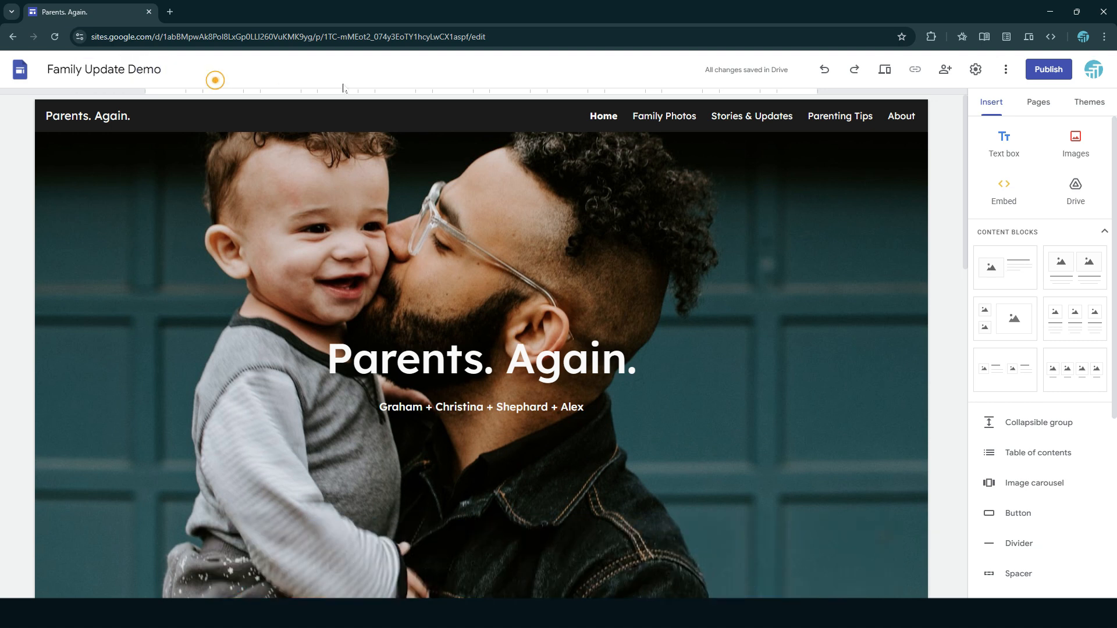
- Change the site name in the header to "Parents. Again. Logo"
left_click(92, 122)
left_click(144, 118)
left_click_drag(151, 118, 44, 124)
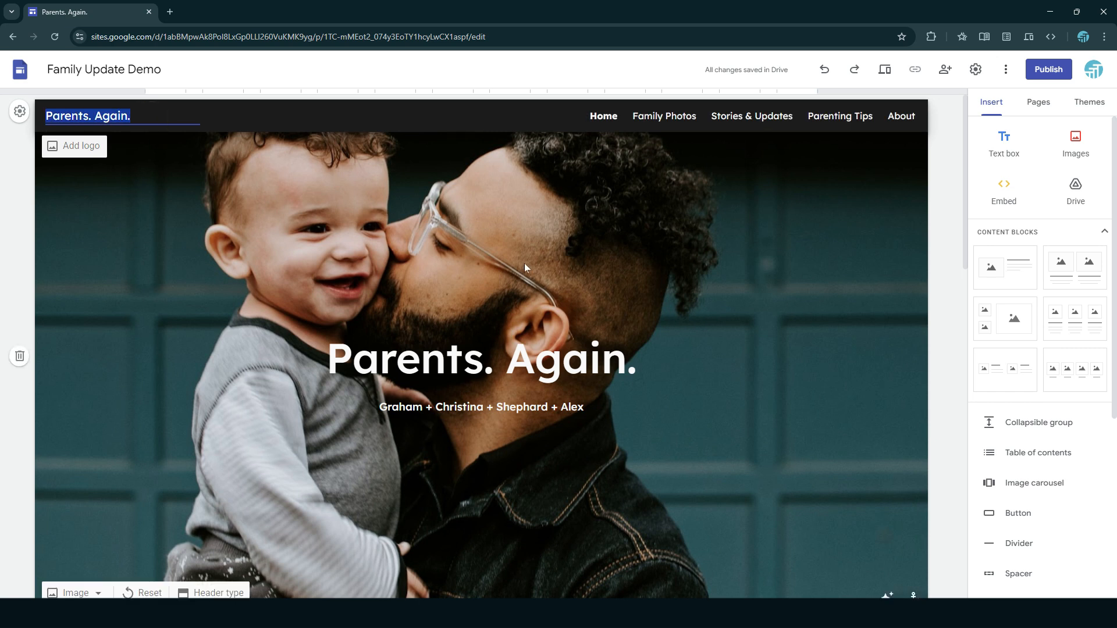
left_click(79, 151)
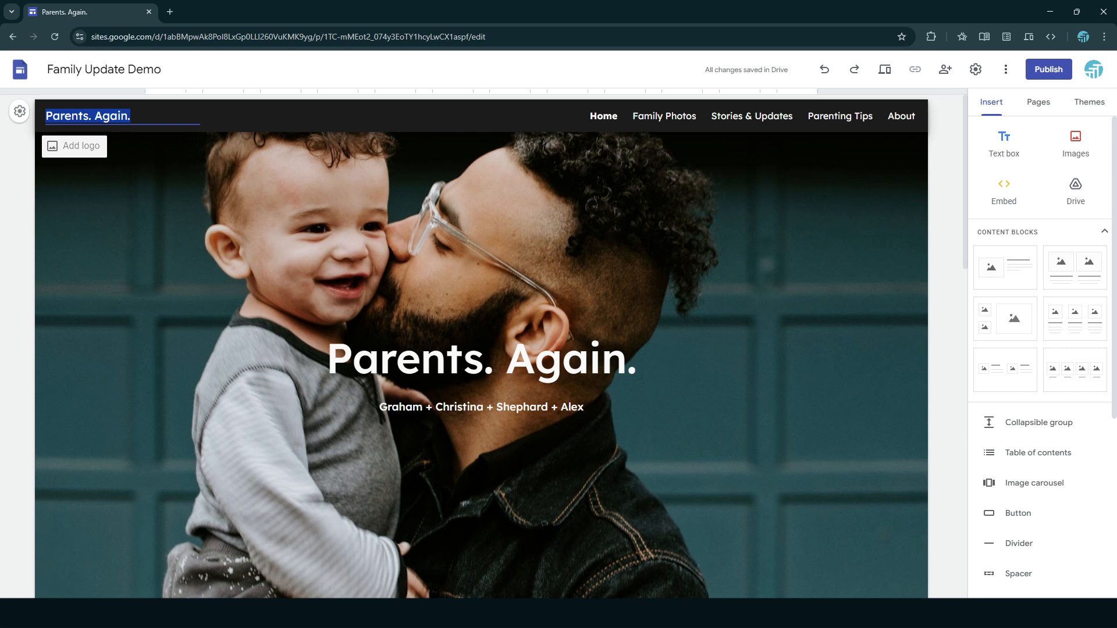
key("End")
type("Logo")
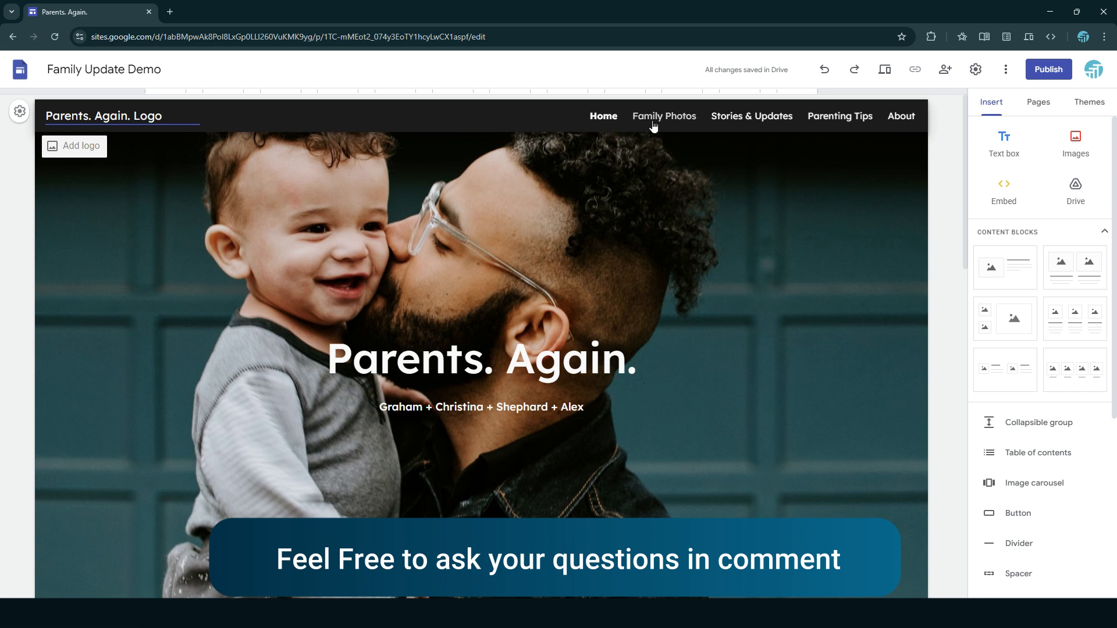
- Set the site's navigation mode to Side and test opening and closing the side menu
left_click(21, 114)
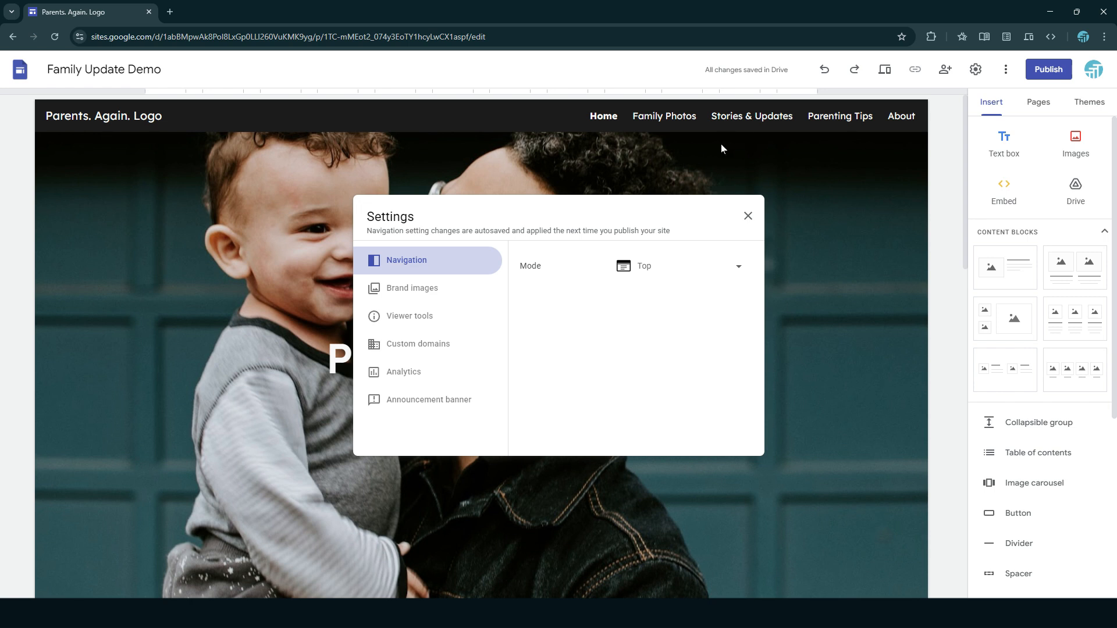
left_click(740, 267)
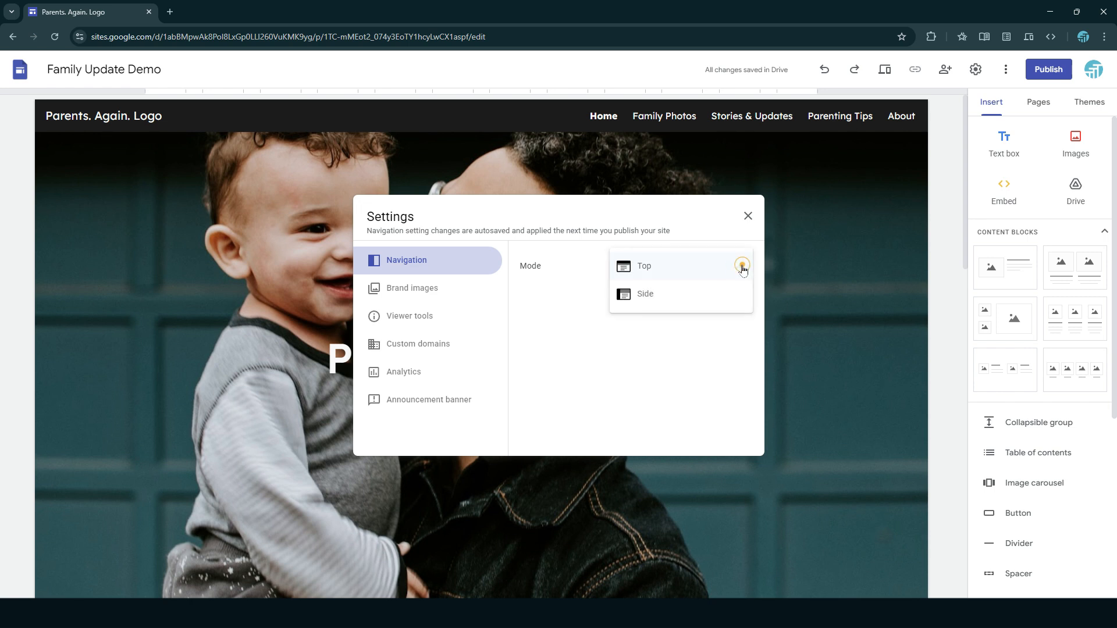
left_click(691, 297)
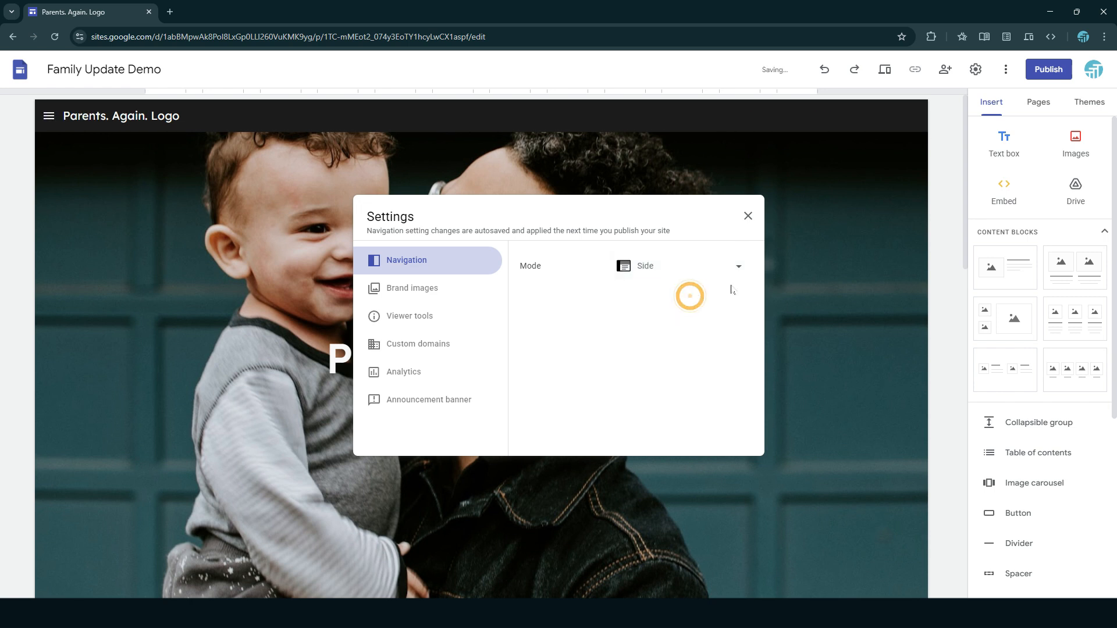
key("Escape")
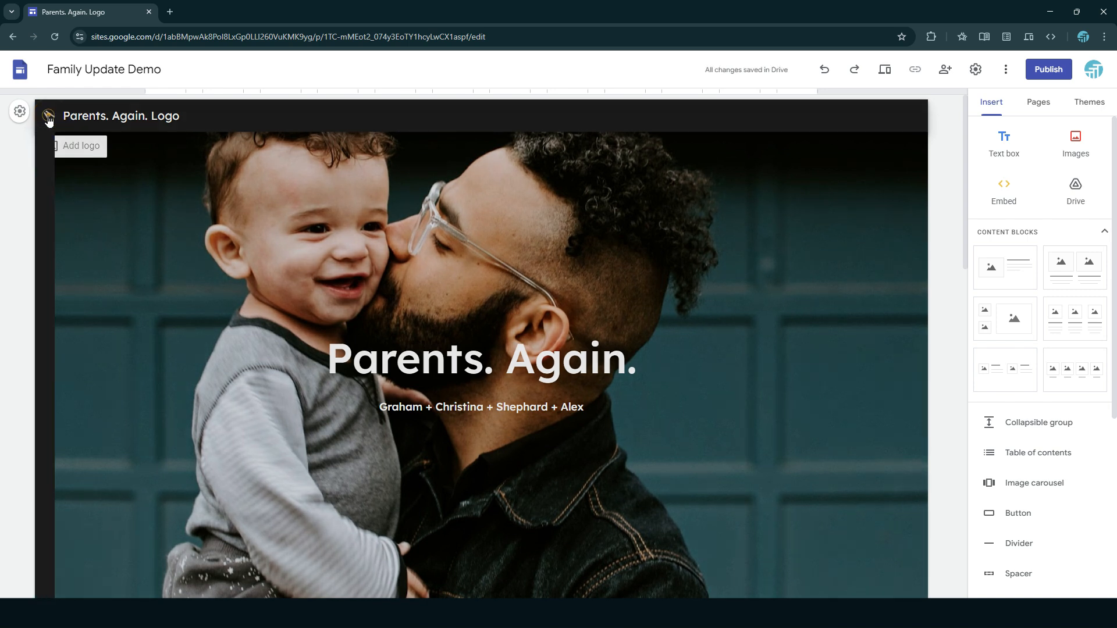
left_click(49, 116)
left_click(48, 116)
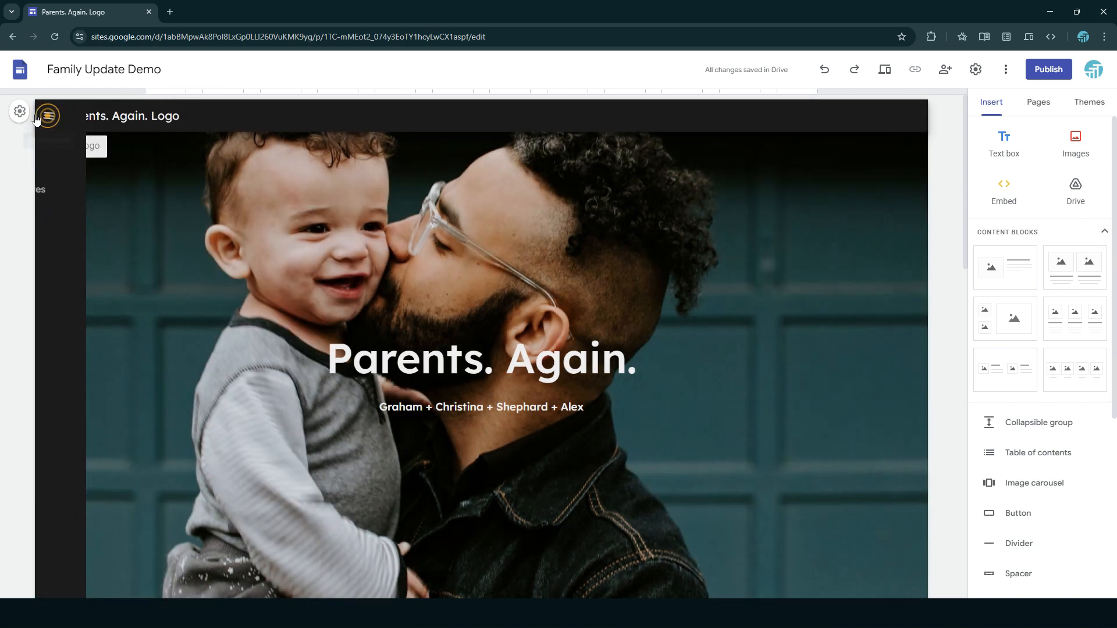
- Set the site's navigation mode back to Top
left_click(20, 111)
left_click(676, 268)
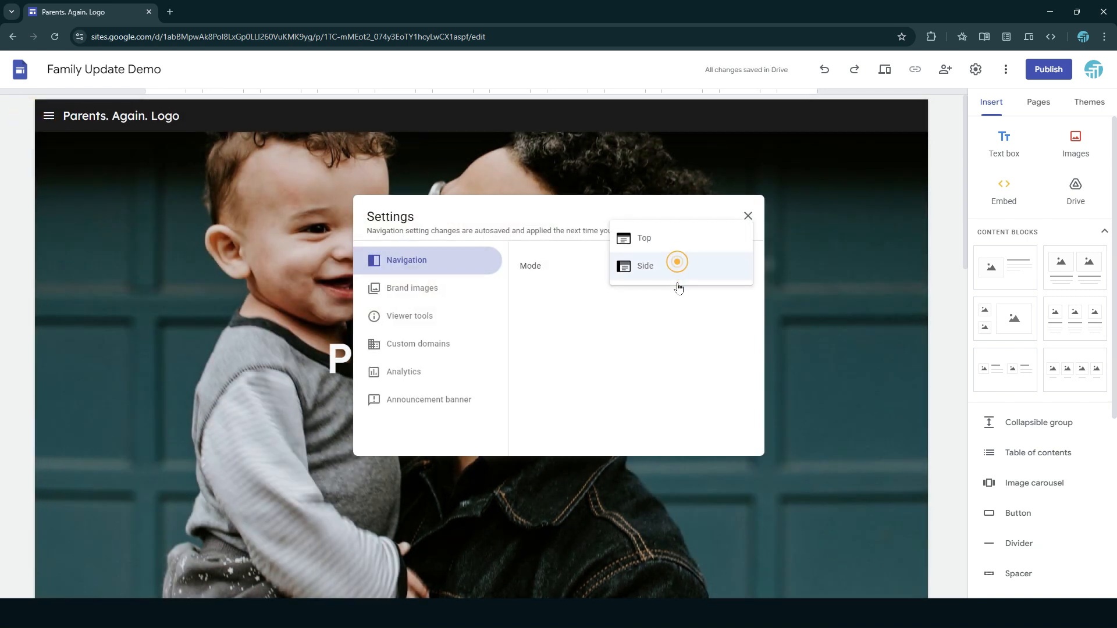
left_click(669, 240)
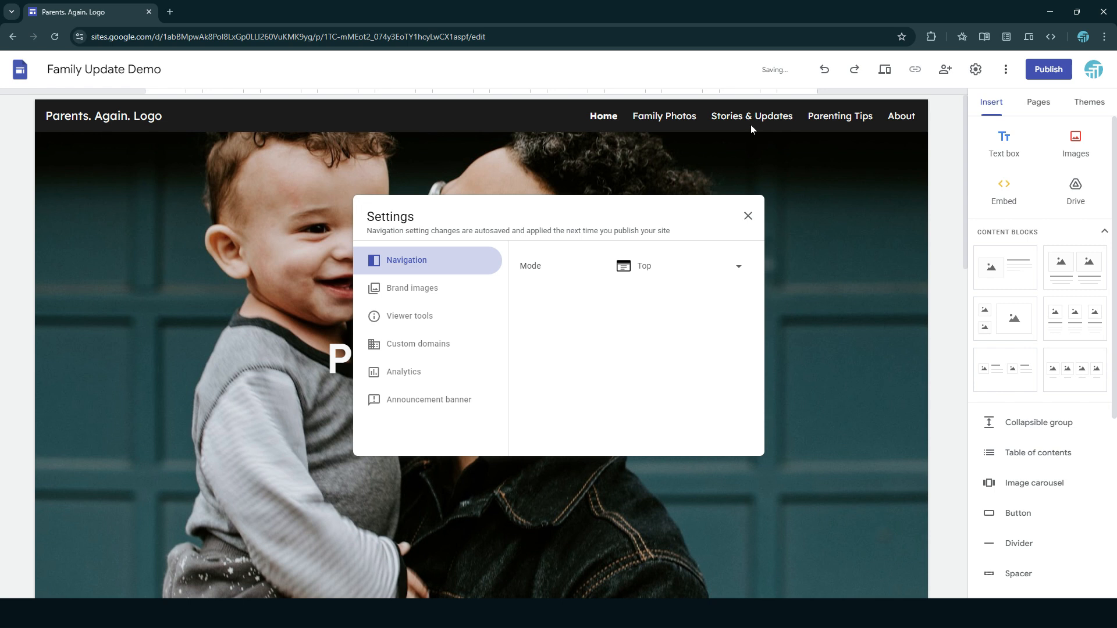
- Review the site's Brand images, Custom domains, Viewer tools and Analytics settings
left_click(441, 291)
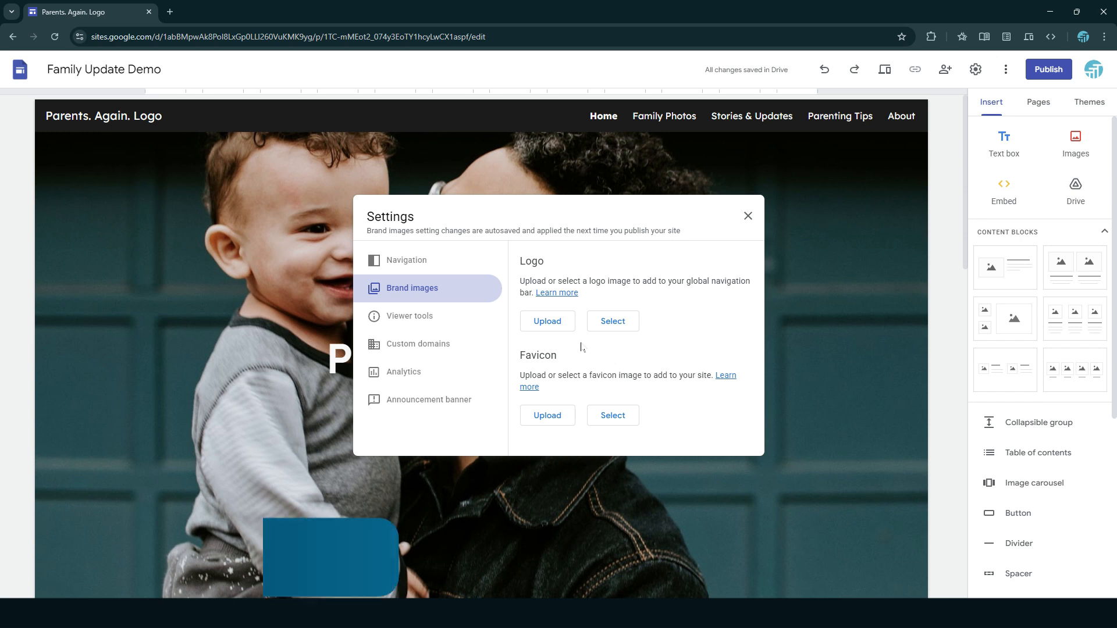
left_click(441, 349)
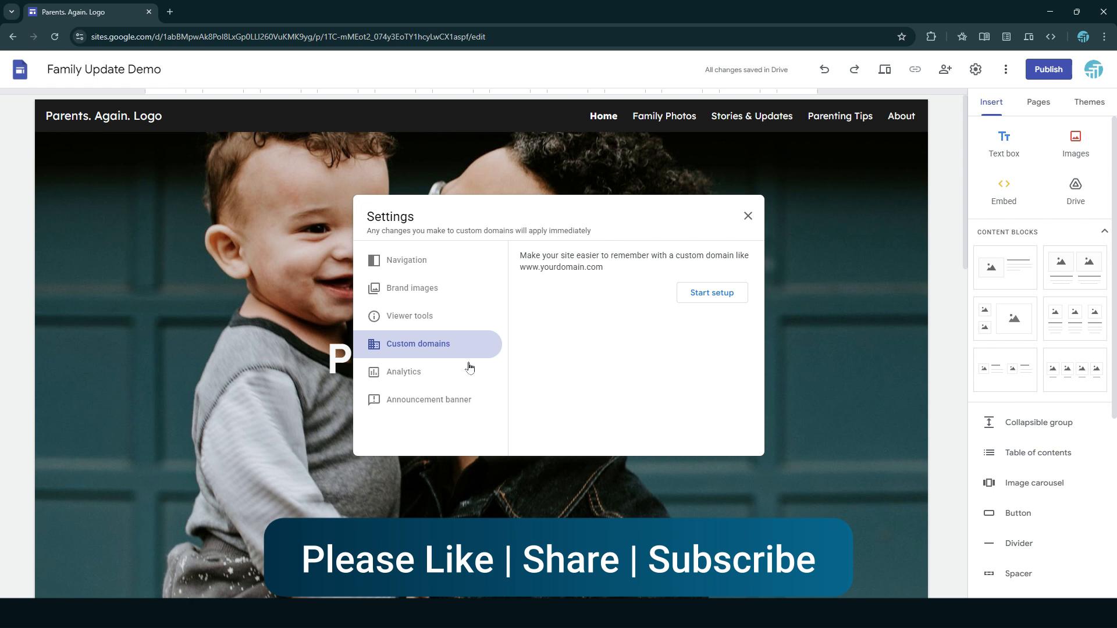
left_click(425, 317)
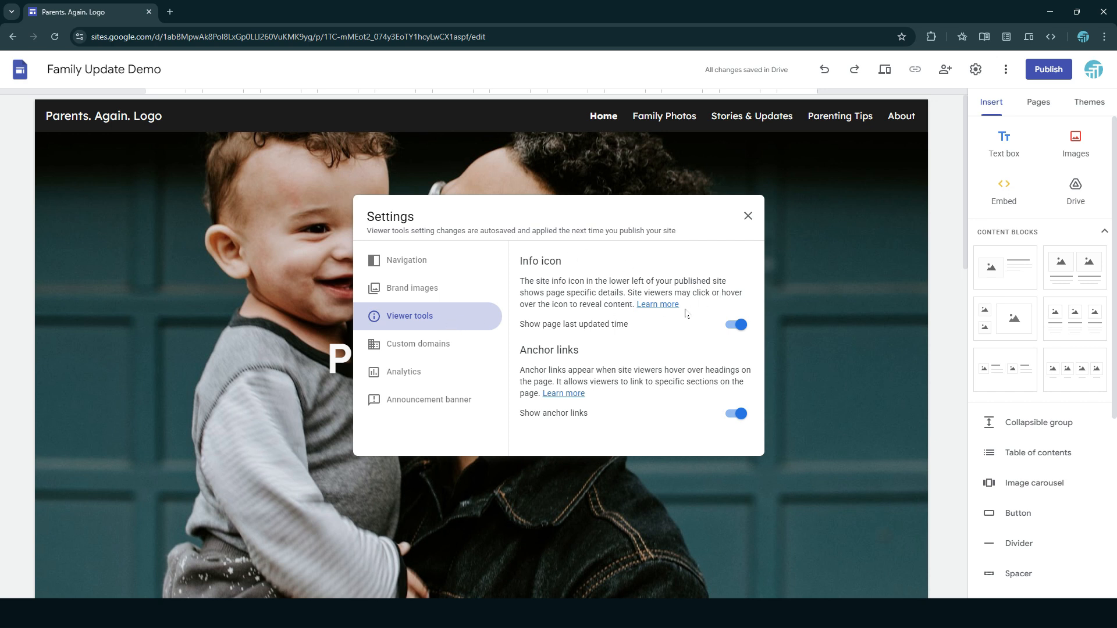
left_click(739, 324)
left_click(458, 371)
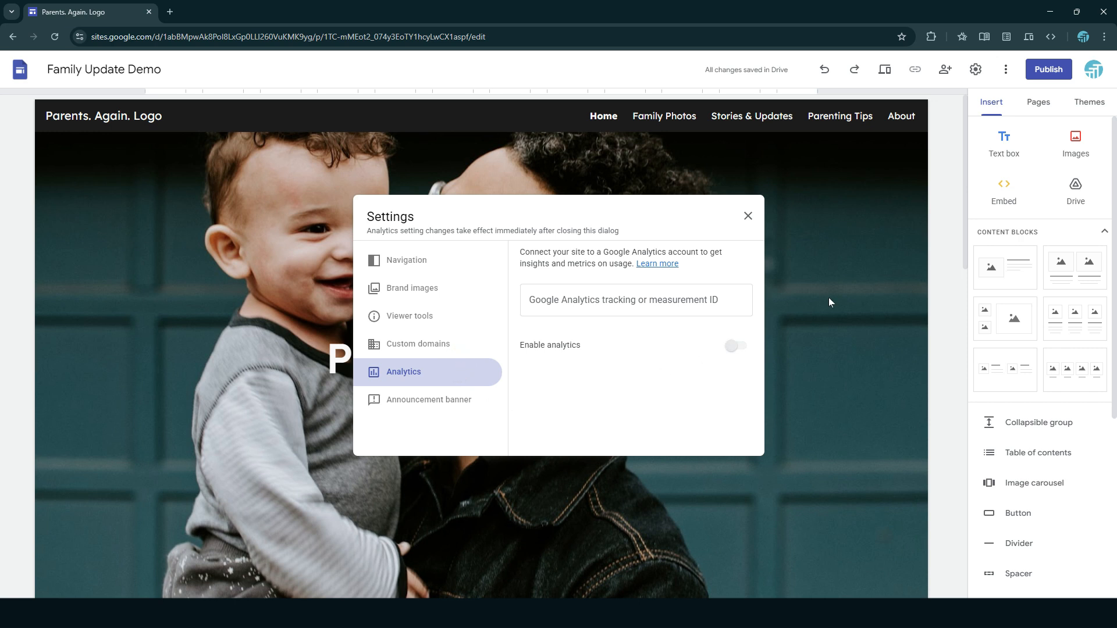
- Enable the announcement banner with the message "Free Website with Google" and set its color to red
left_click(419, 403)
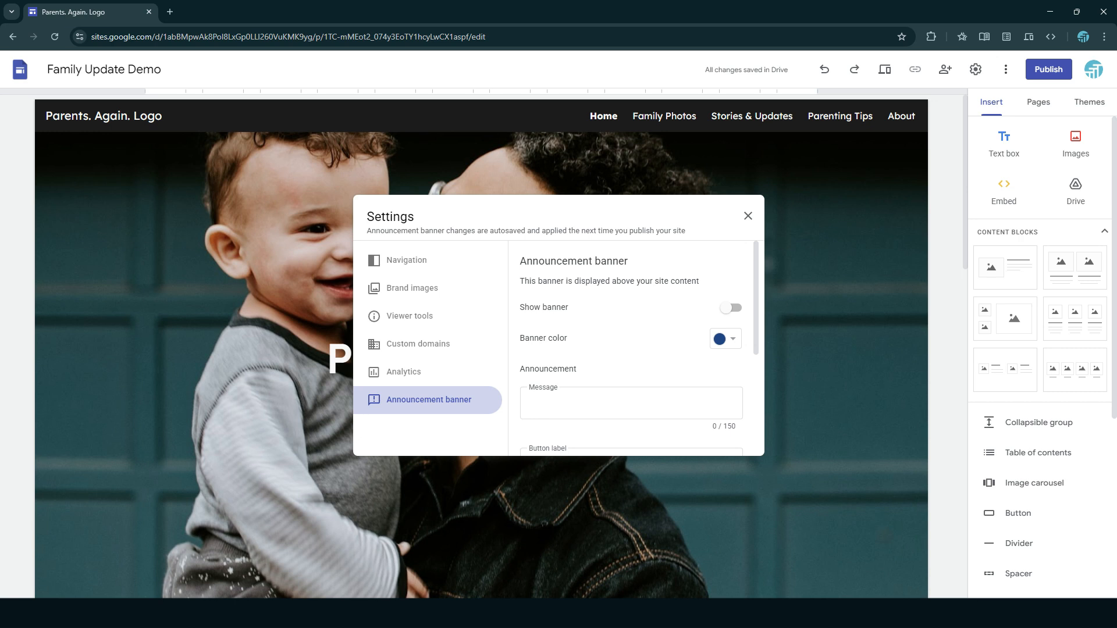
left_click(656, 408)
type("Free Website wit")
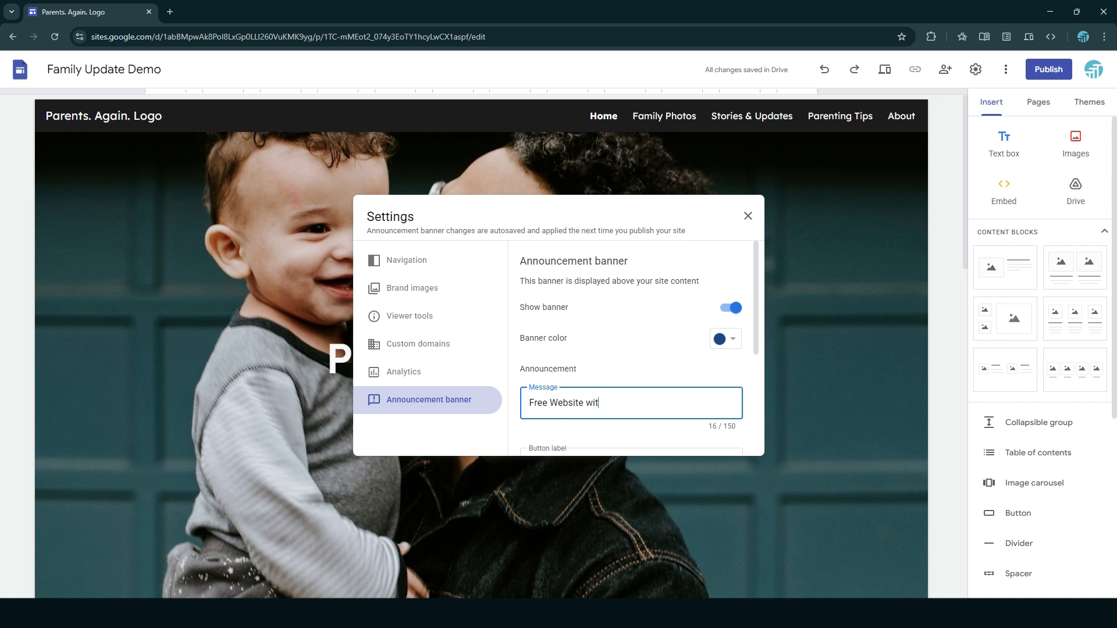
type("h Google")
left_click(727, 339)
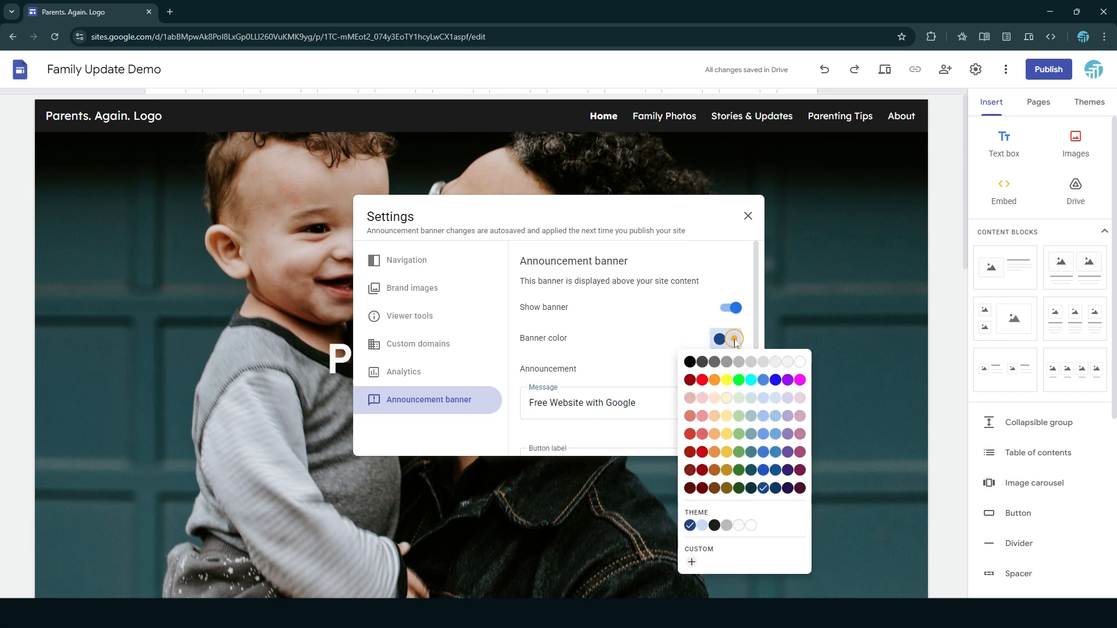
left_click(701, 380)
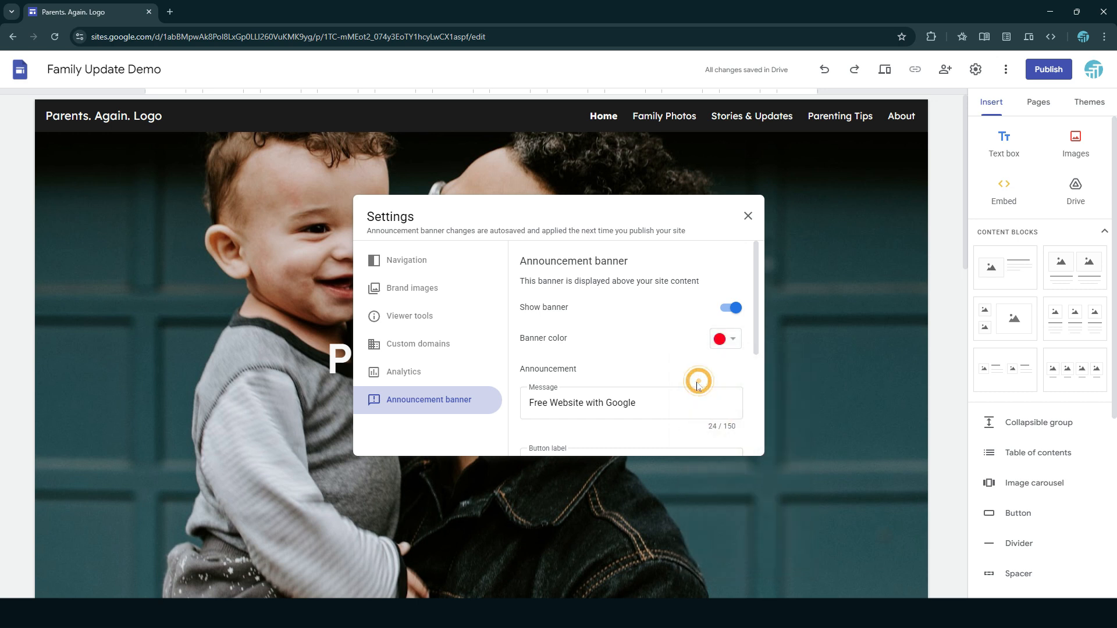
- Add a "Start Now" button to the announcement banner, linked to the Home page, and close the settings
scroll(653, 407, "down", 3)
scroll(653, 389, "up", 2)
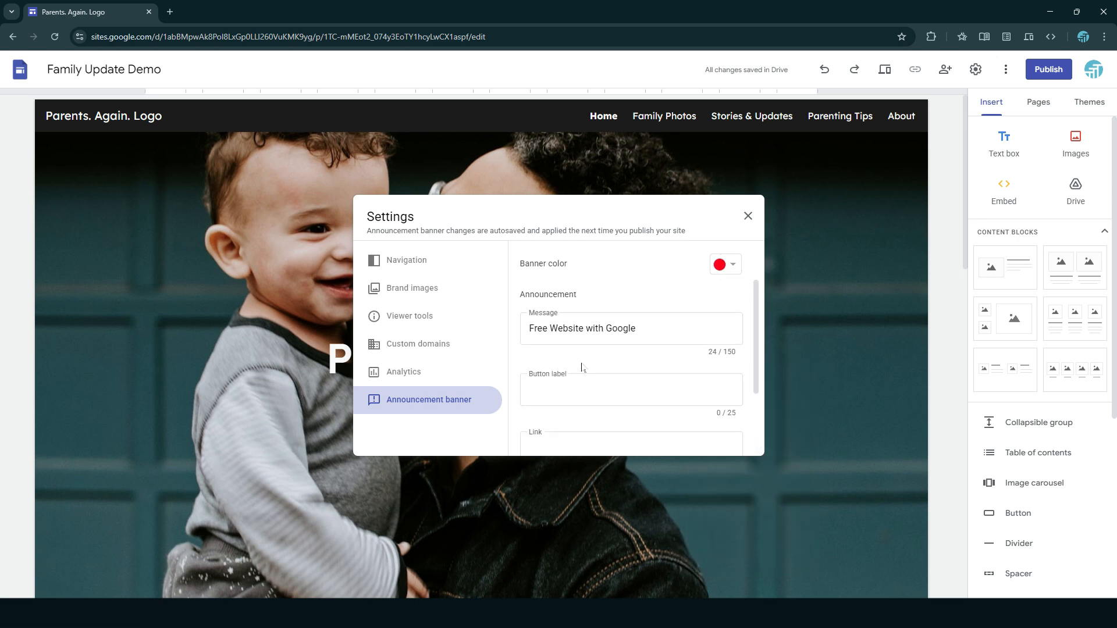
left_click(642, 390)
type("S")
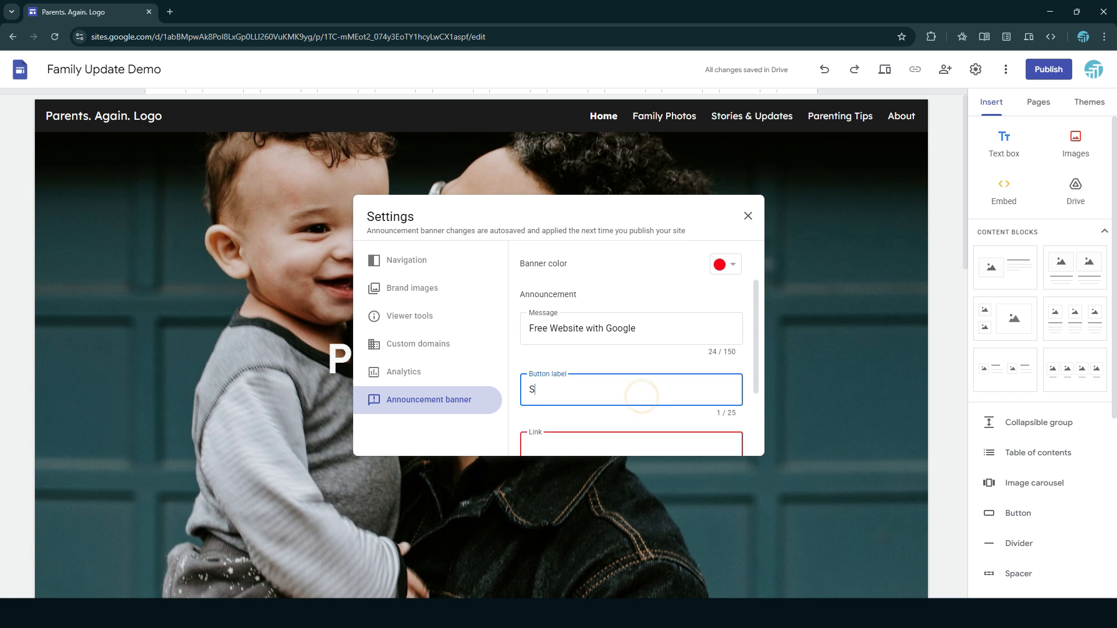
type("tart N ow")
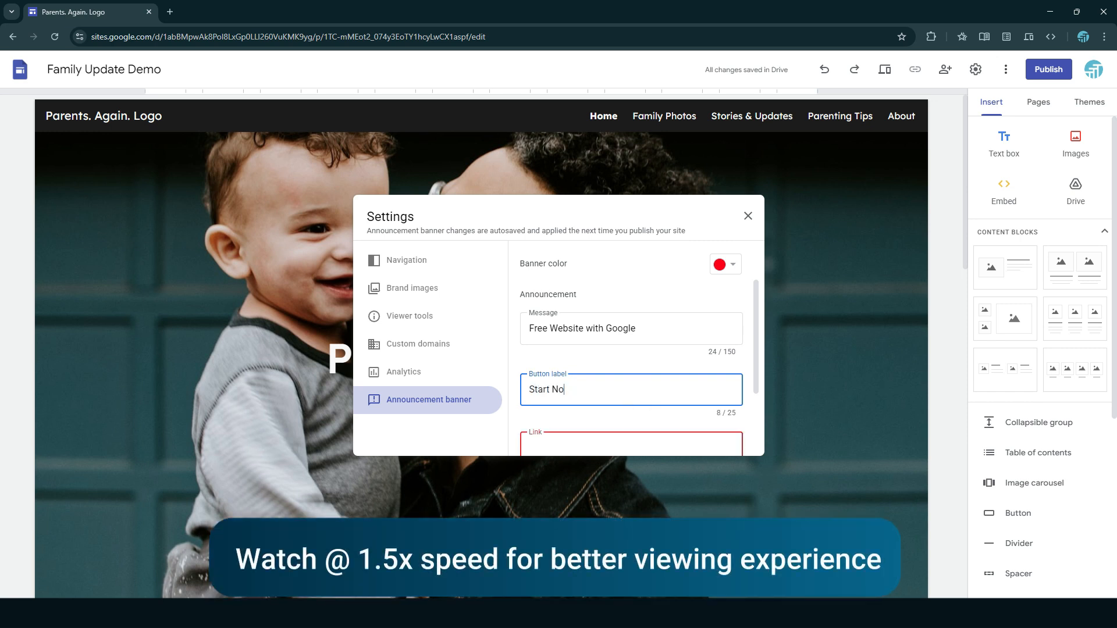
scroll(640, 363, "down", 2)
left_click(659, 336)
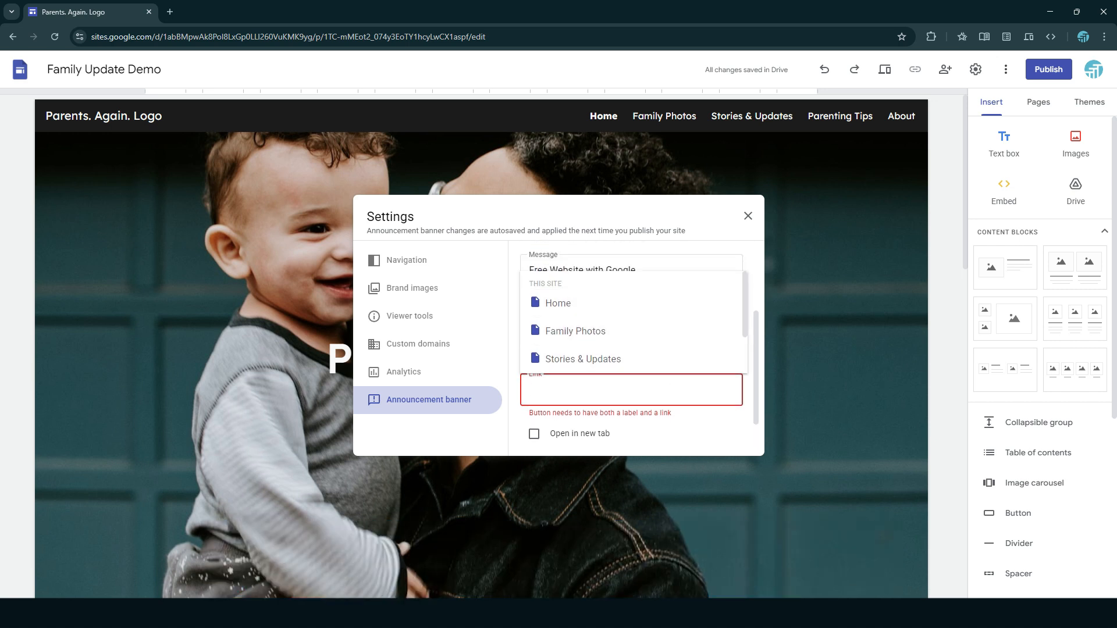
left_click(615, 305)
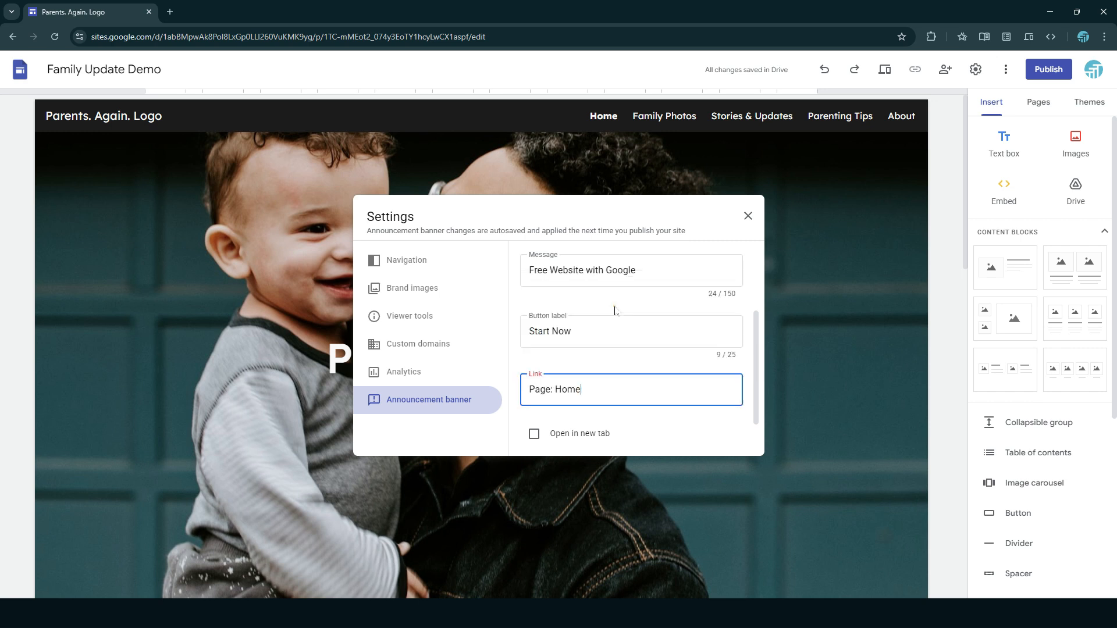
scroll(666, 374, "down", 2)
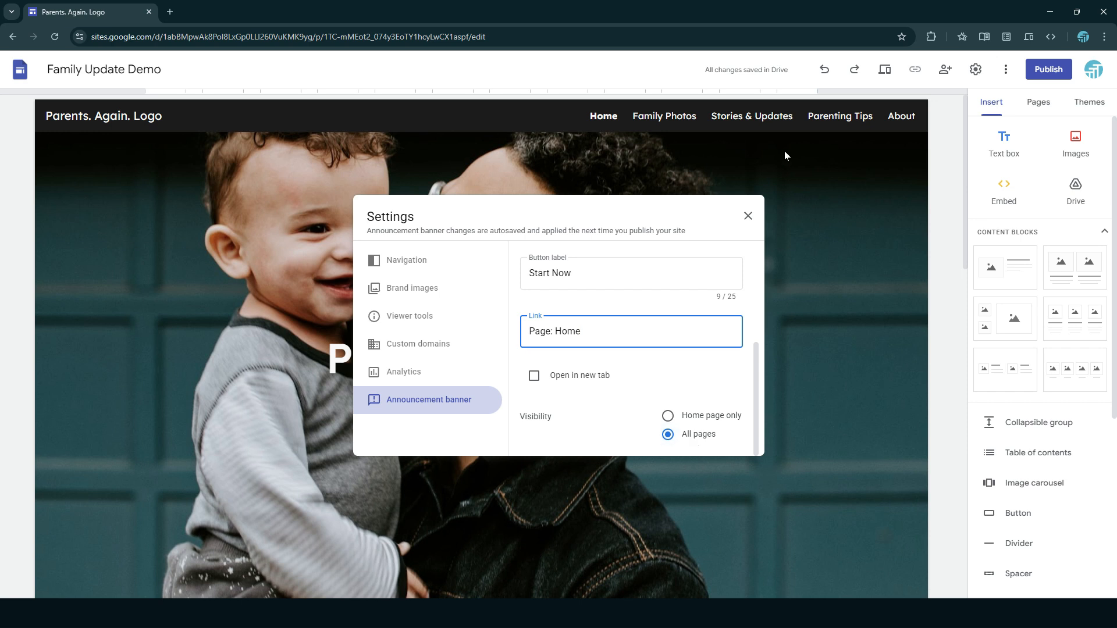
left_click(749, 216)
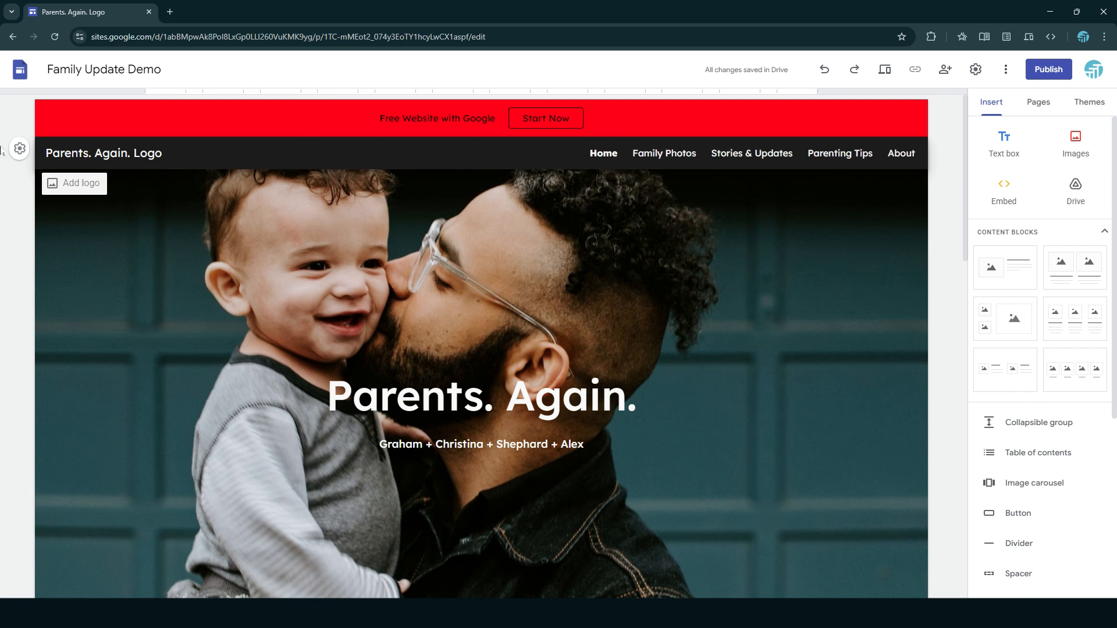
- Change the announcement banner's color to black and return to the page
left_click(20, 118)
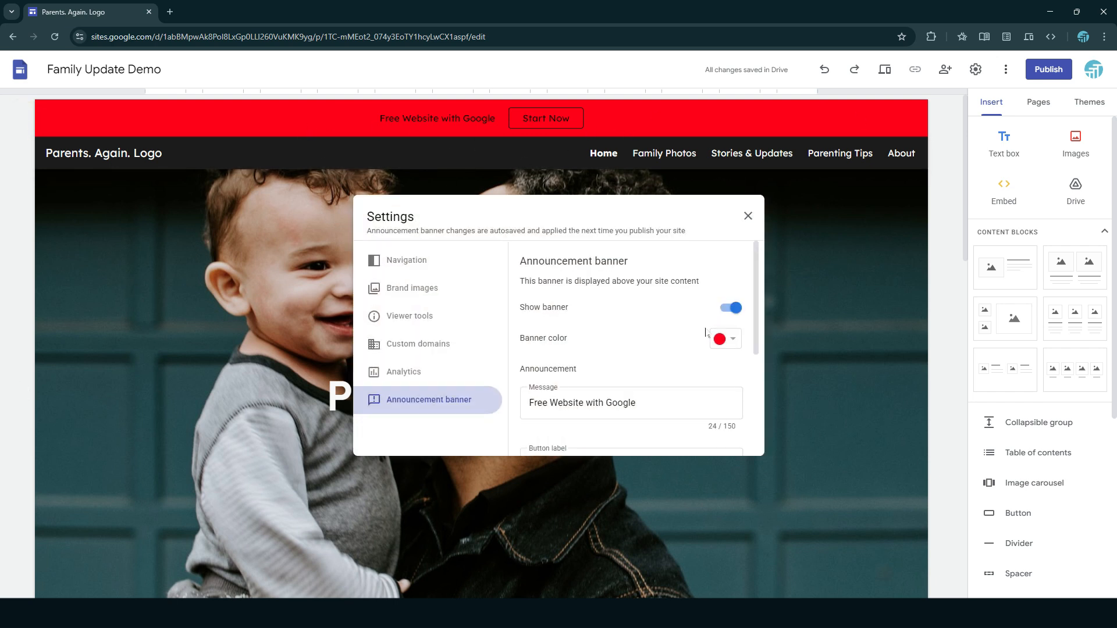
left_click(721, 339)
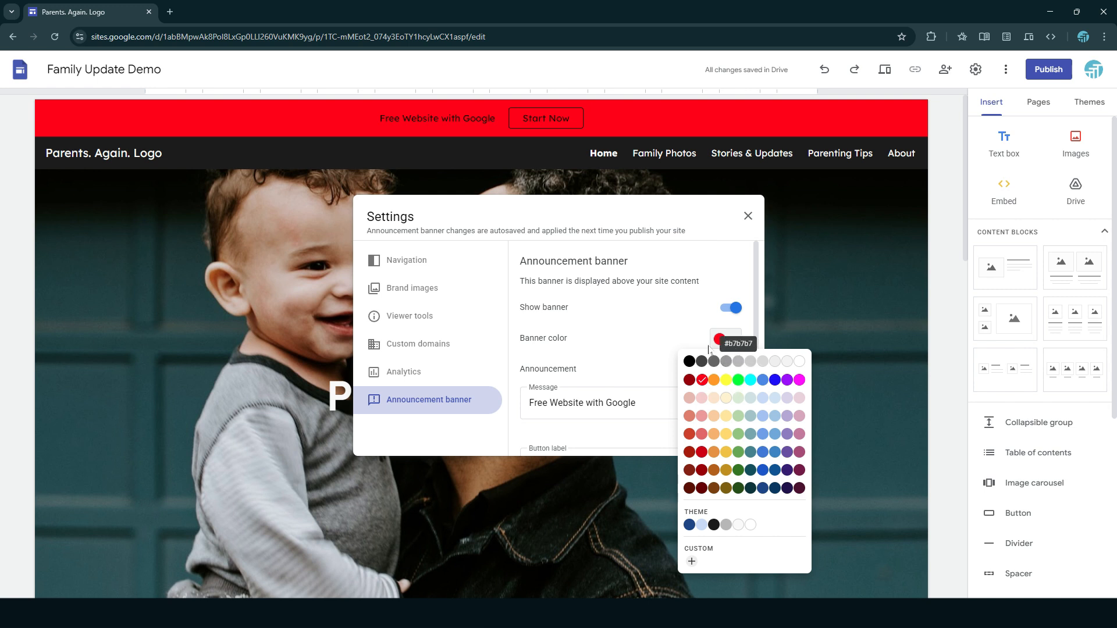
left_click(690, 361)
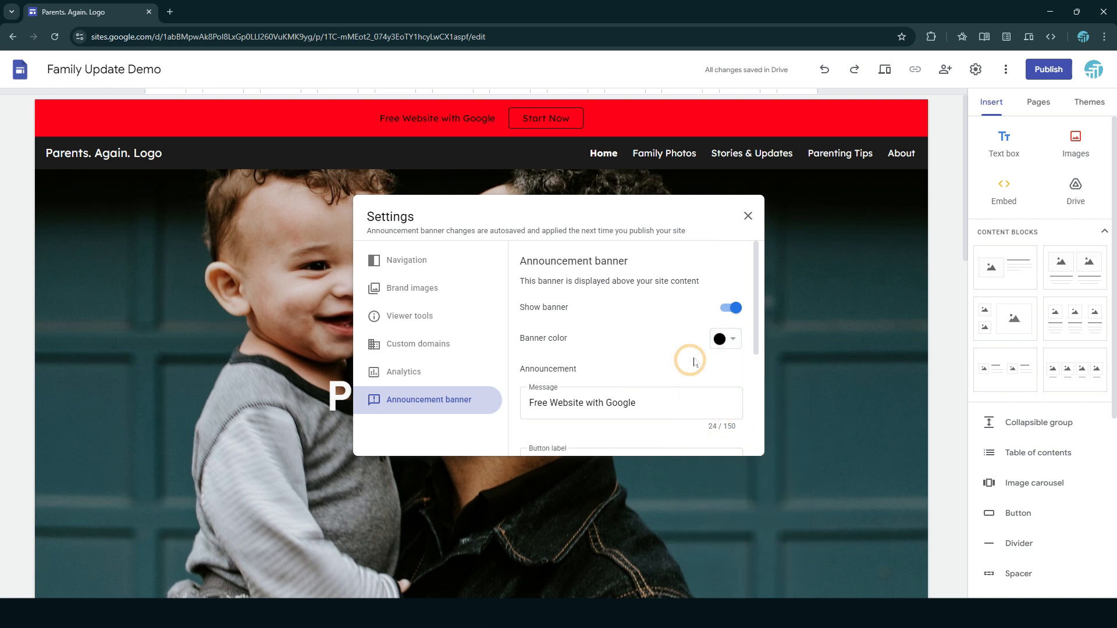
left_click(748, 216)
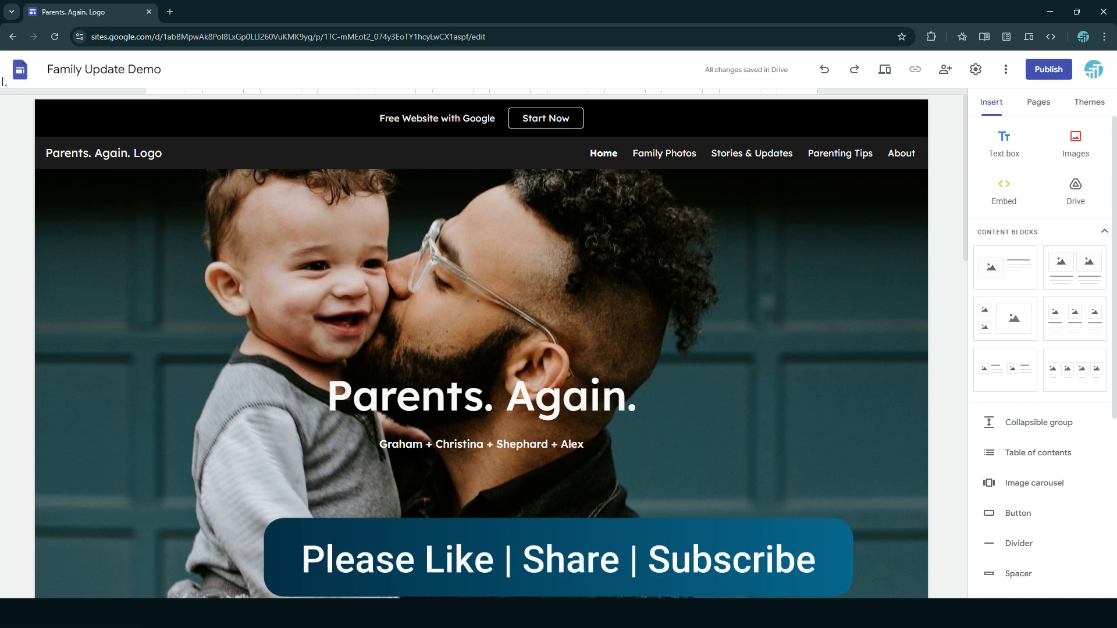
- Hide the announcement banner from the site
left_click(20, 120)
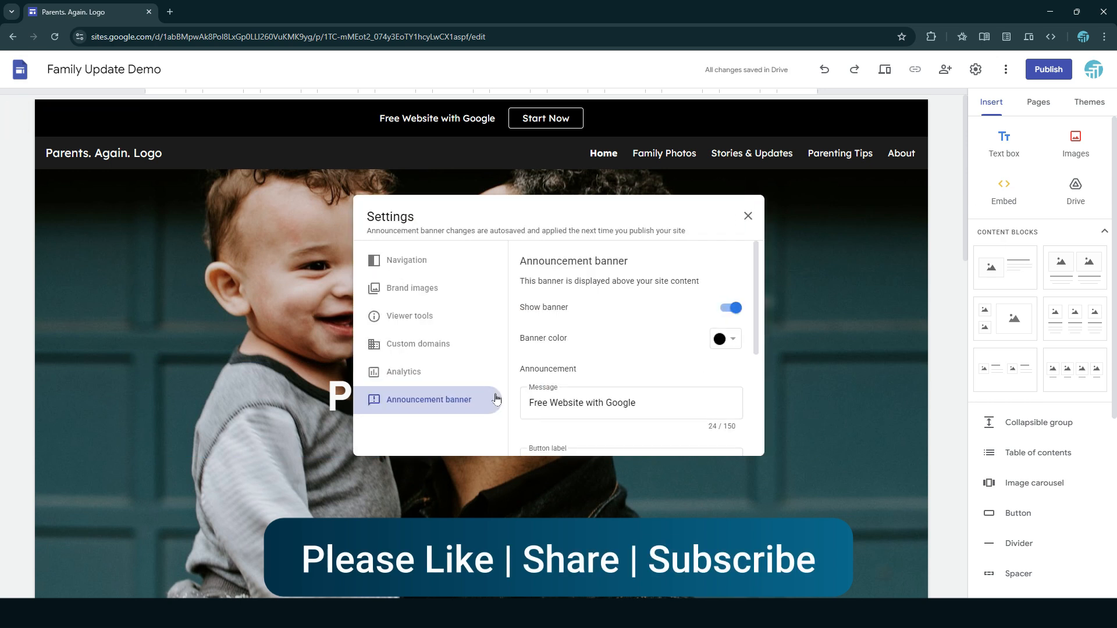
left_click(736, 310)
left_click(747, 216)
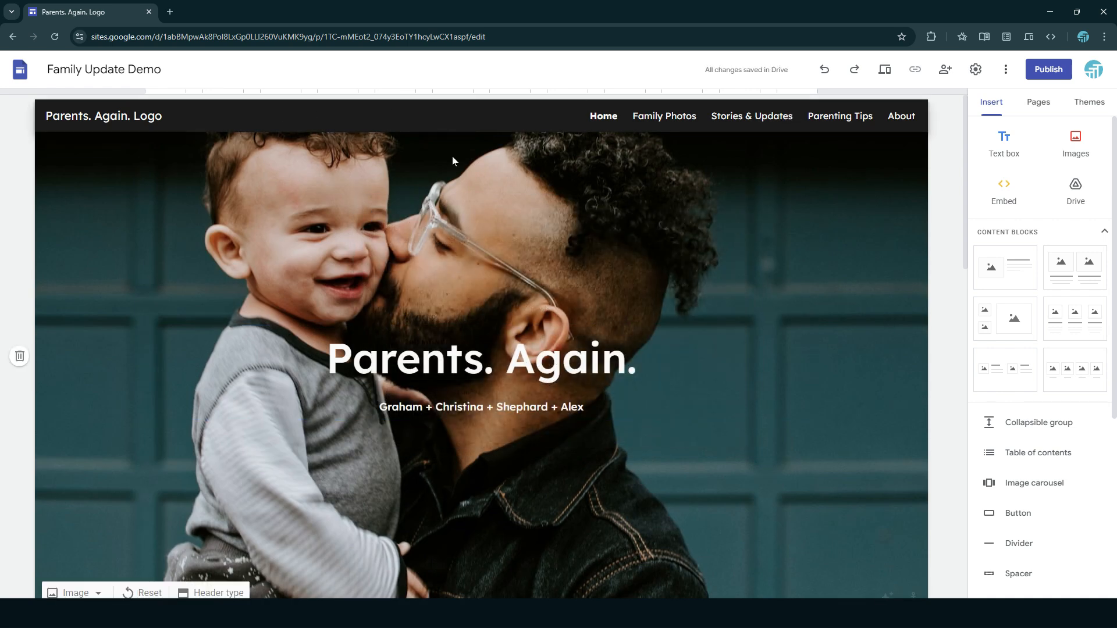
- Try the Large banner, Banner and Title only header types on the home page, ending back on Cover
scroll(623, 186, "down", 2)
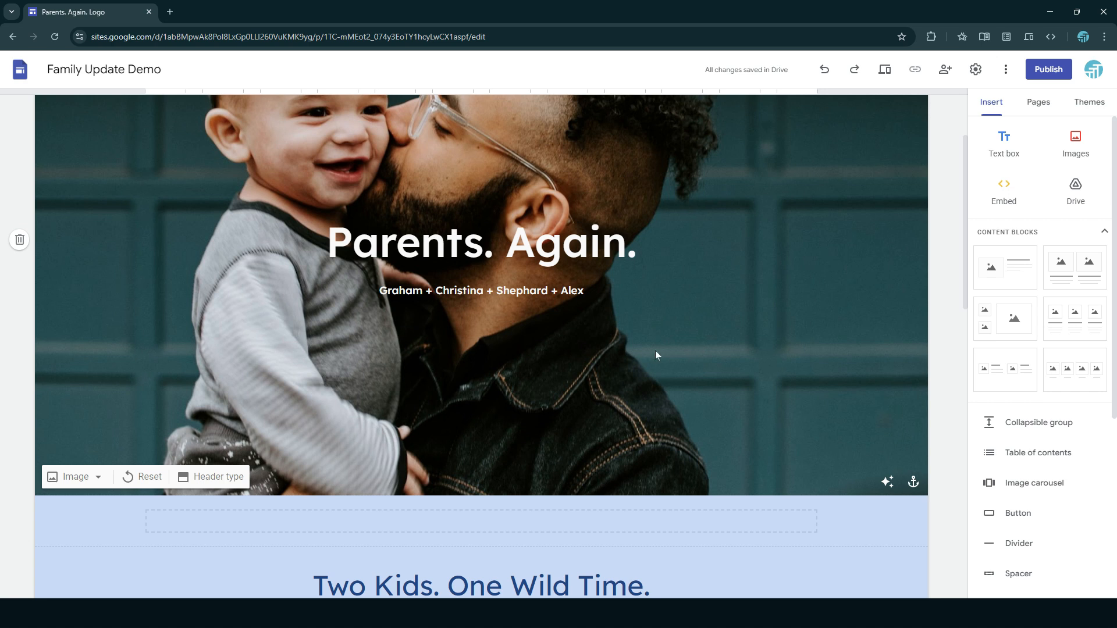
scroll(655, 355, "up", 2)
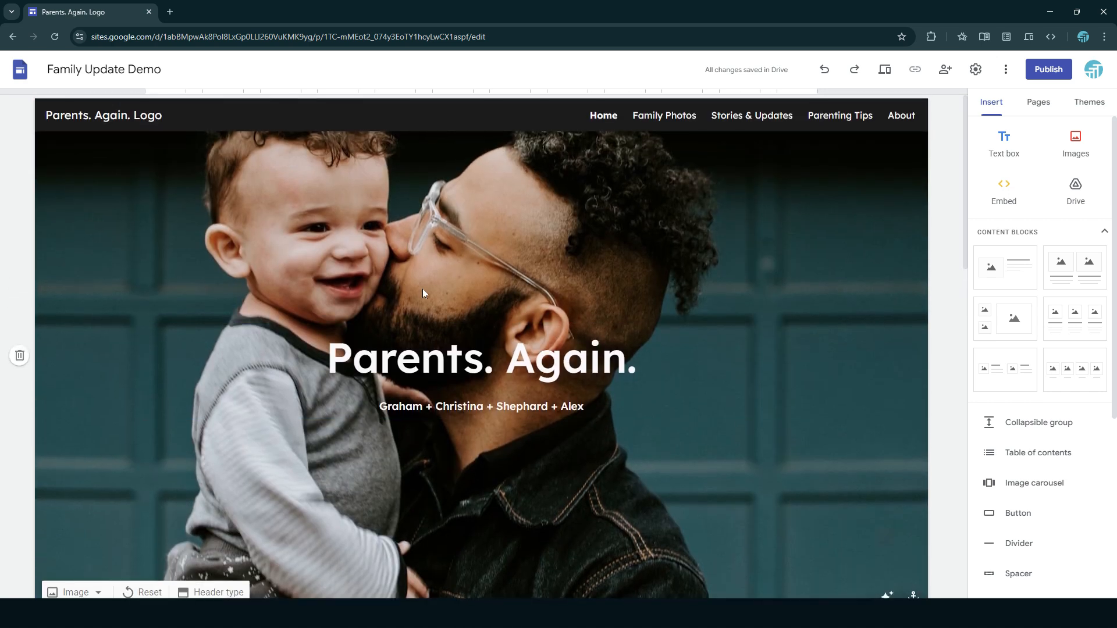
scroll(422, 289, "down", 2)
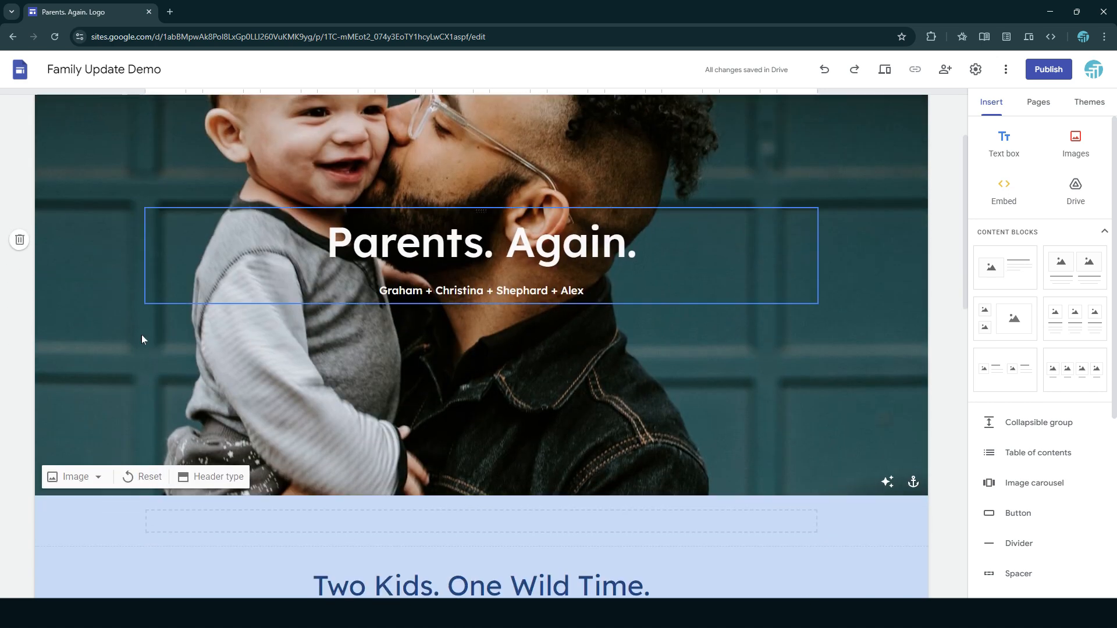
left_click(205, 478)
scroll(602, 403, "up", 2)
scroll(599, 395, "down", 2)
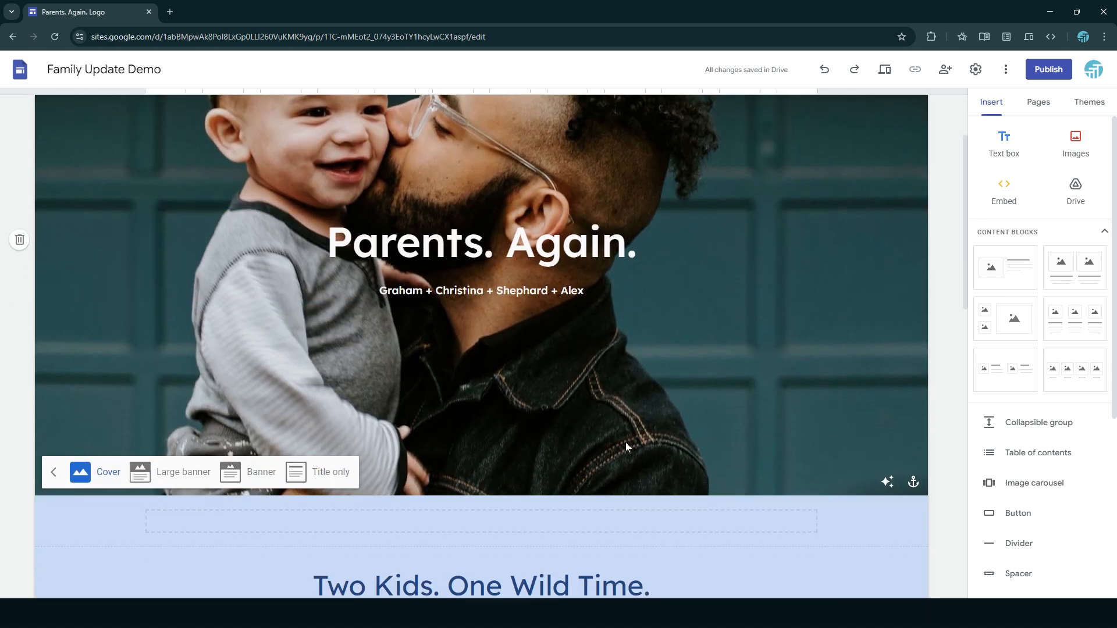
scroll(626, 447, "up", 2)
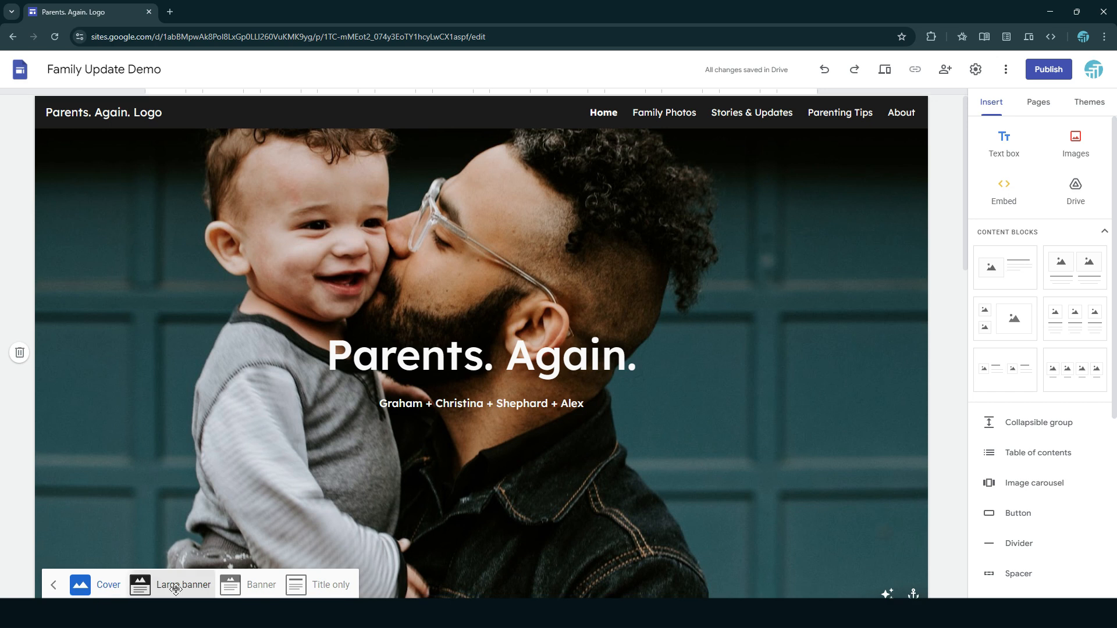
left_click(176, 589)
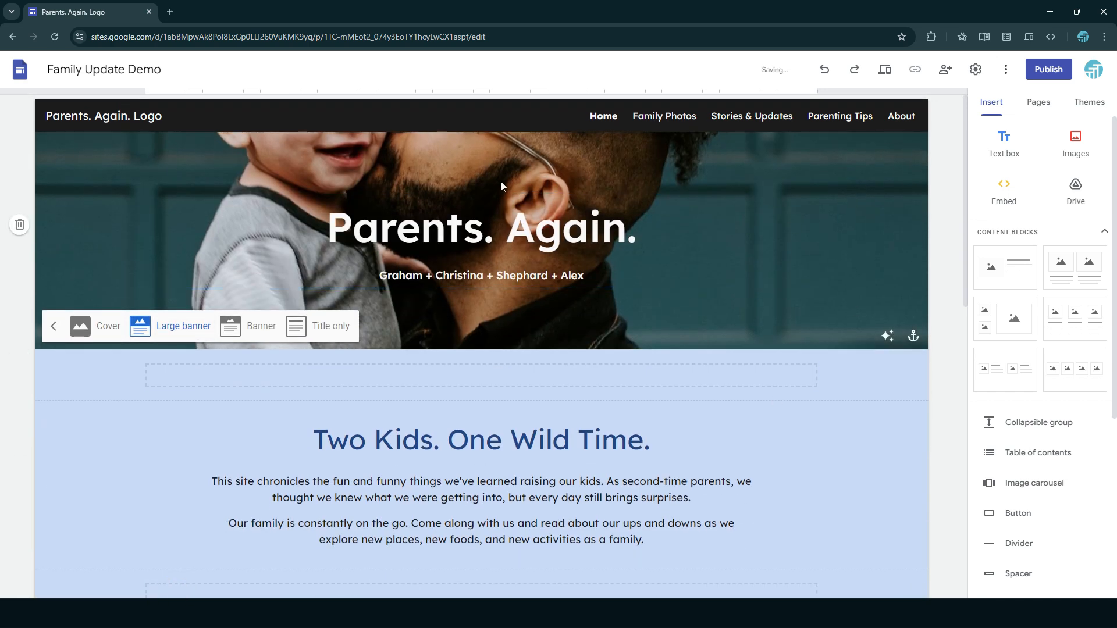
left_click(251, 327)
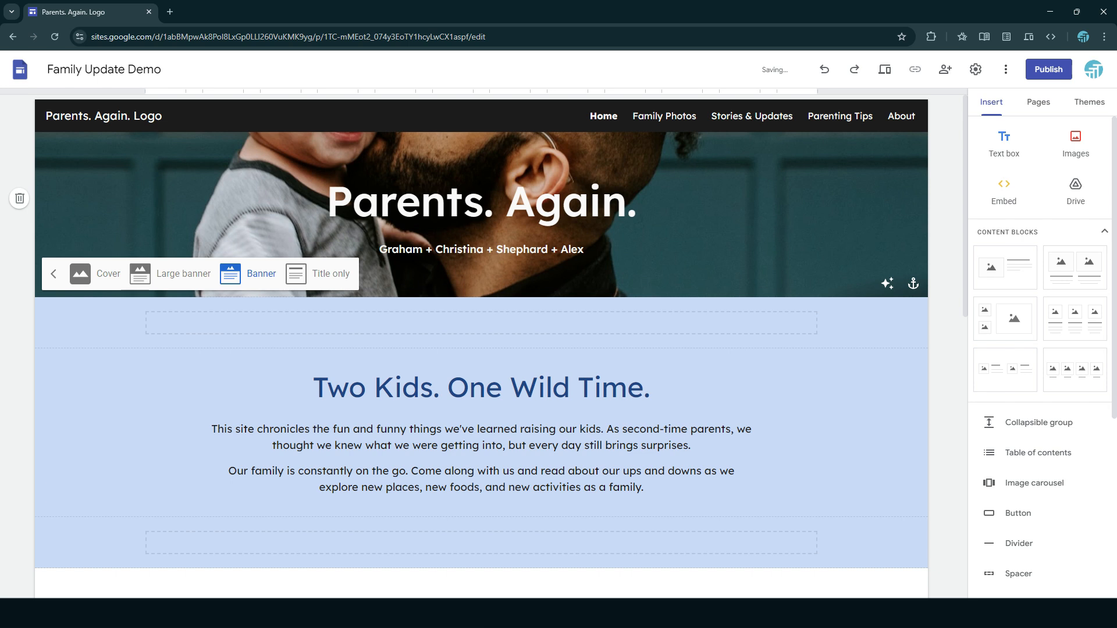
left_click(319, 277)
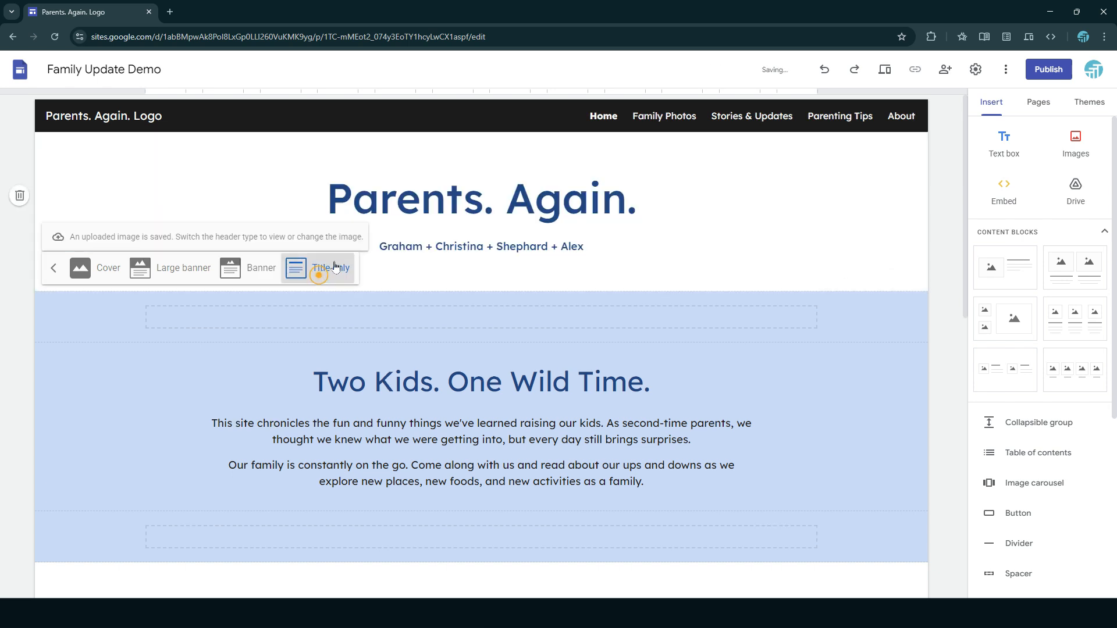
left_click(93, 264)
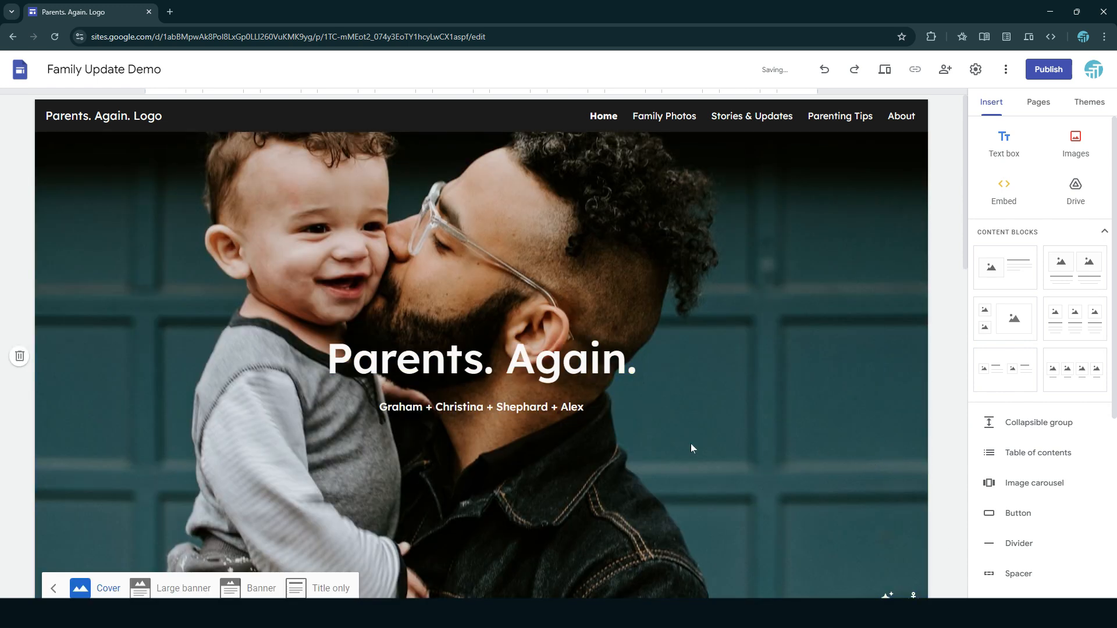
scroll(690, 444, "down", 2)
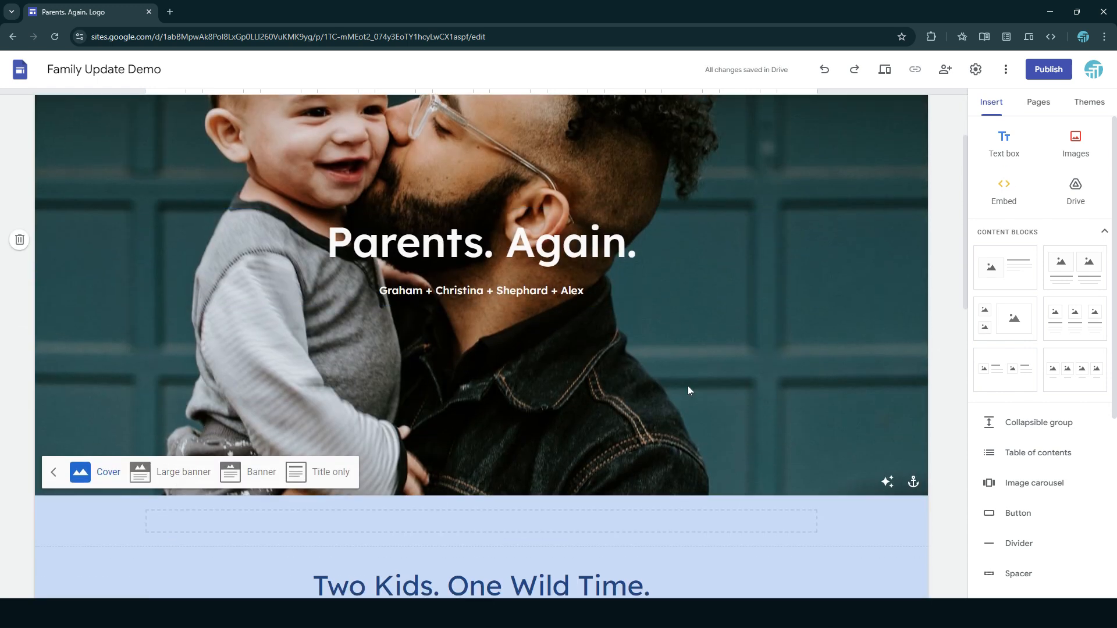
left_click(54, 474)
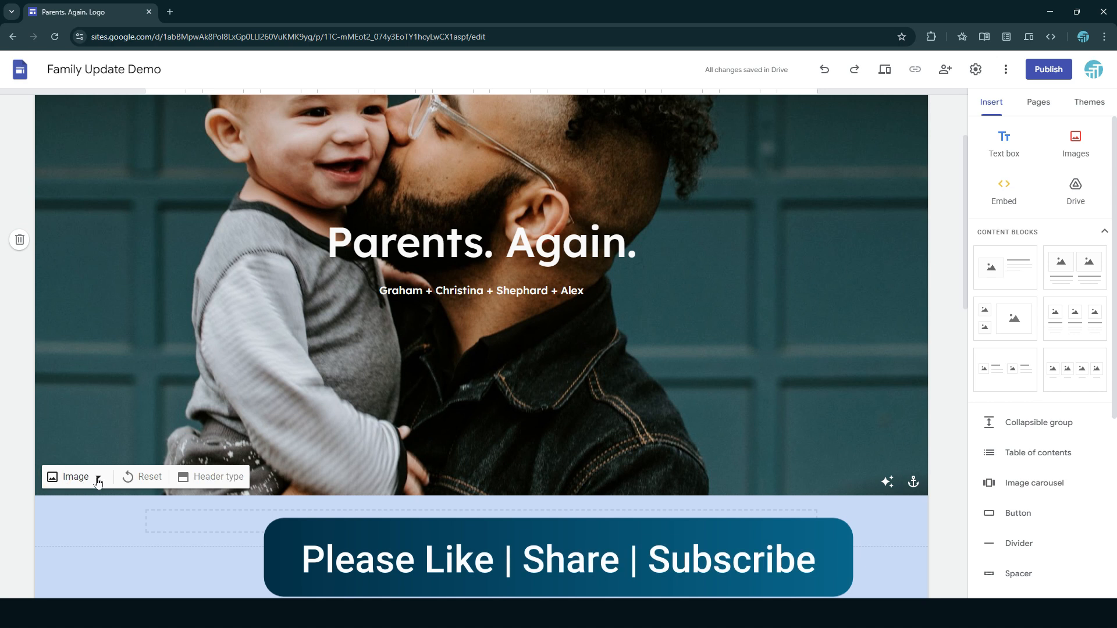
- Try the gallery photo of a blue notebook and pen as the home page header image, and undo the replacement
left_click(97, 478)
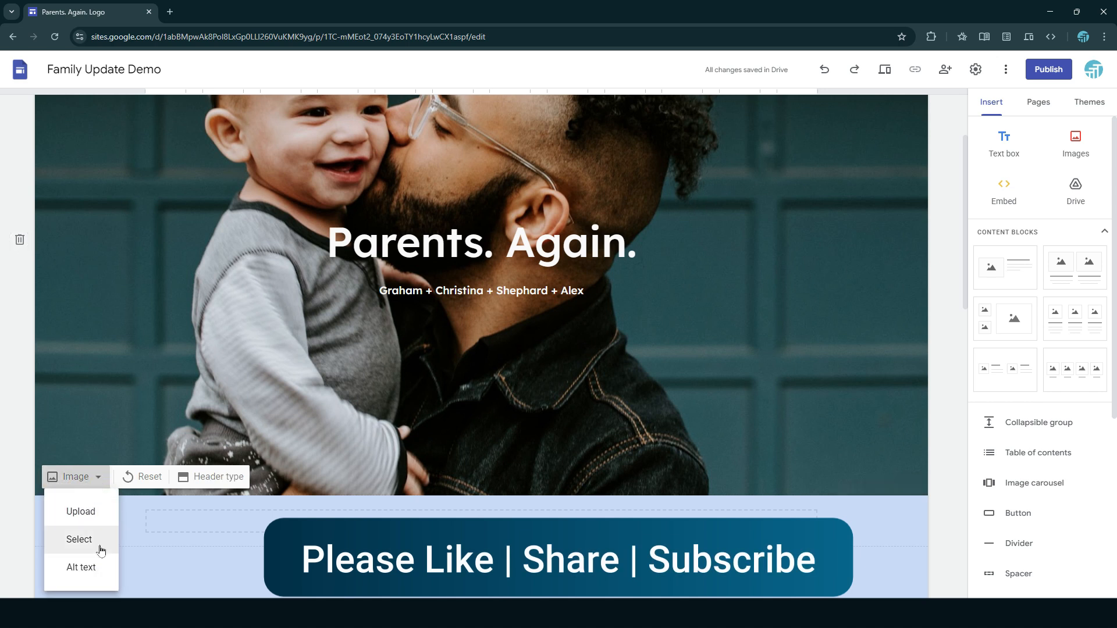
left_click(80, 540)
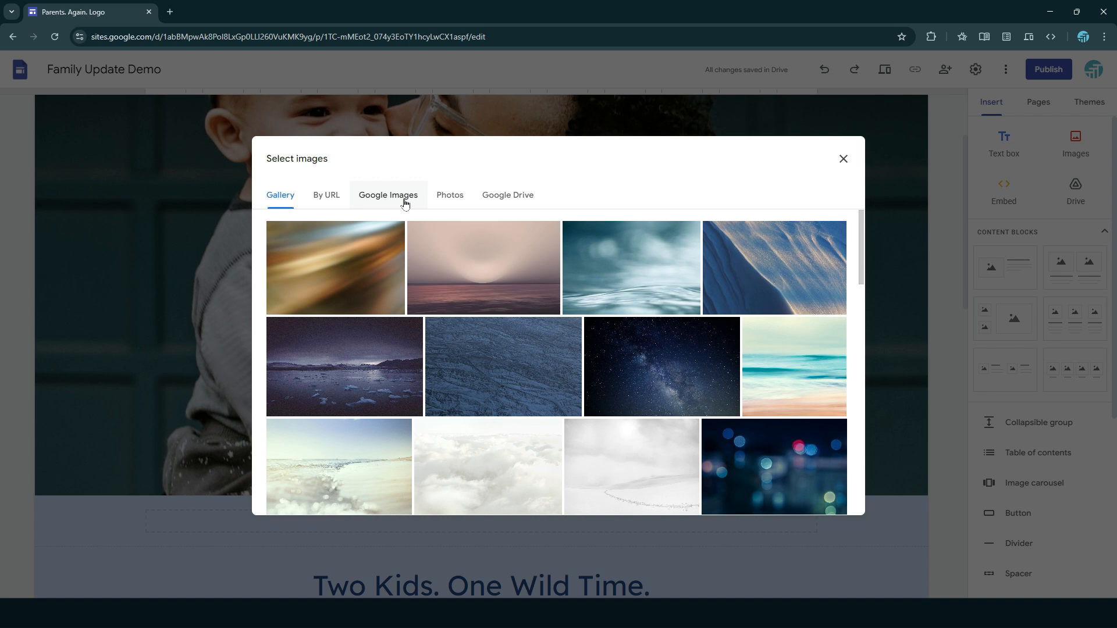
scroll(755, 453, "down", 3)
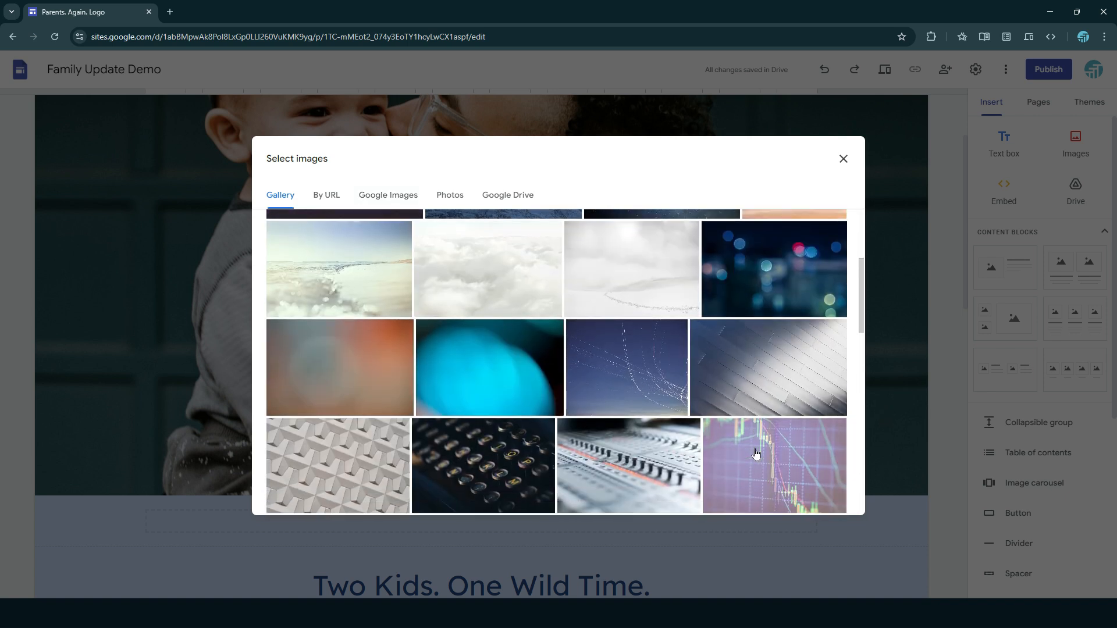
scroll(756, 454, "down", 6)
scroll(758, 454, "up", 3)
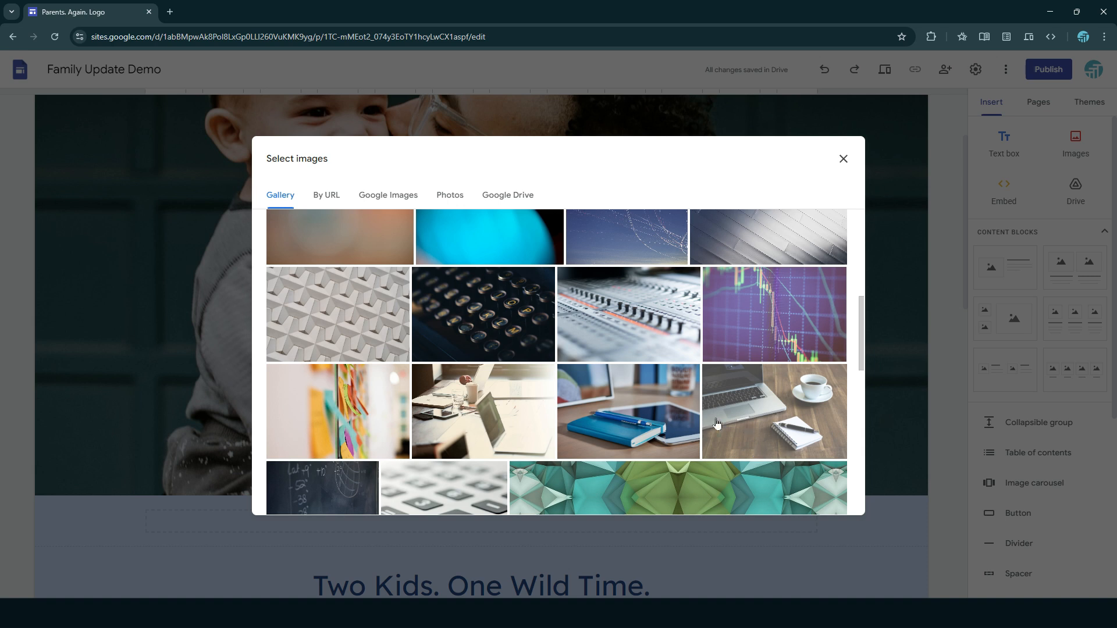
left_click(666, 416)
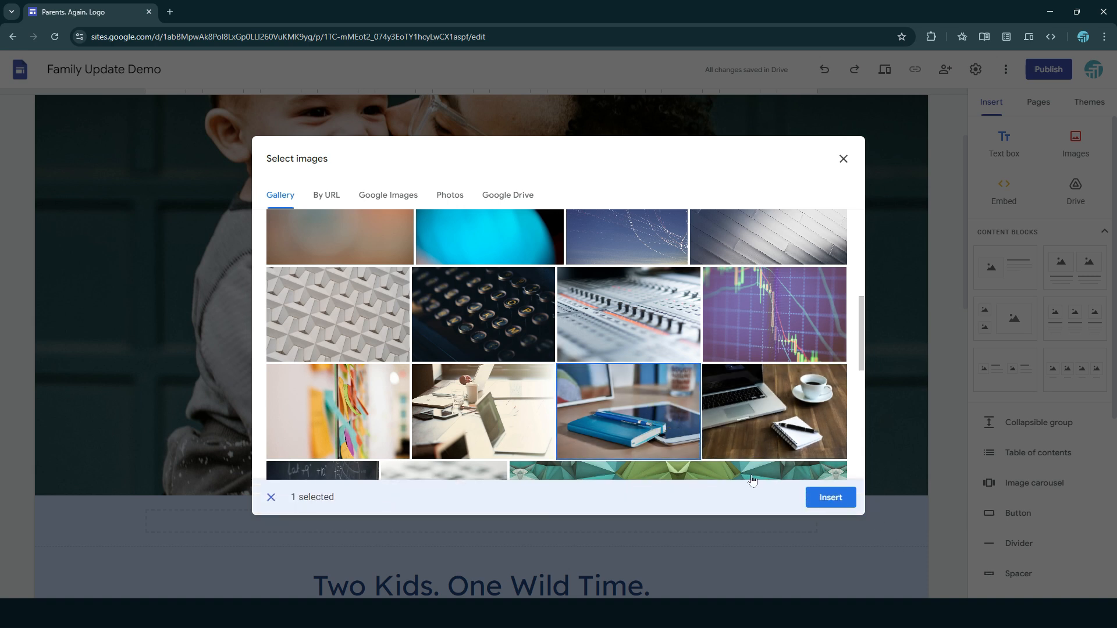
left_click(830, 498)
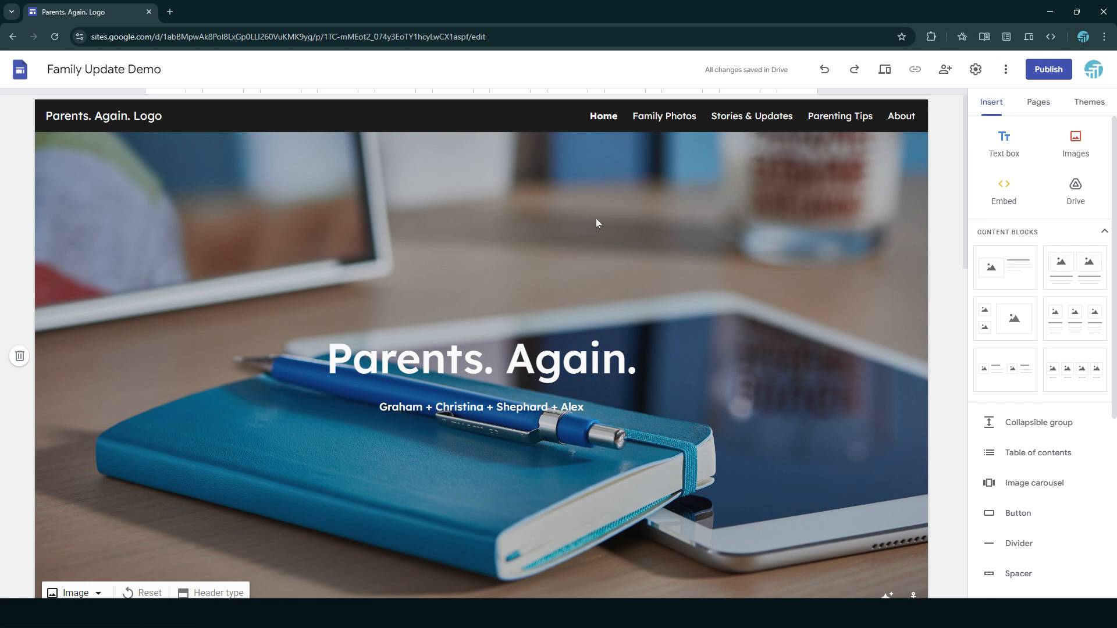
left_click(825, 70)
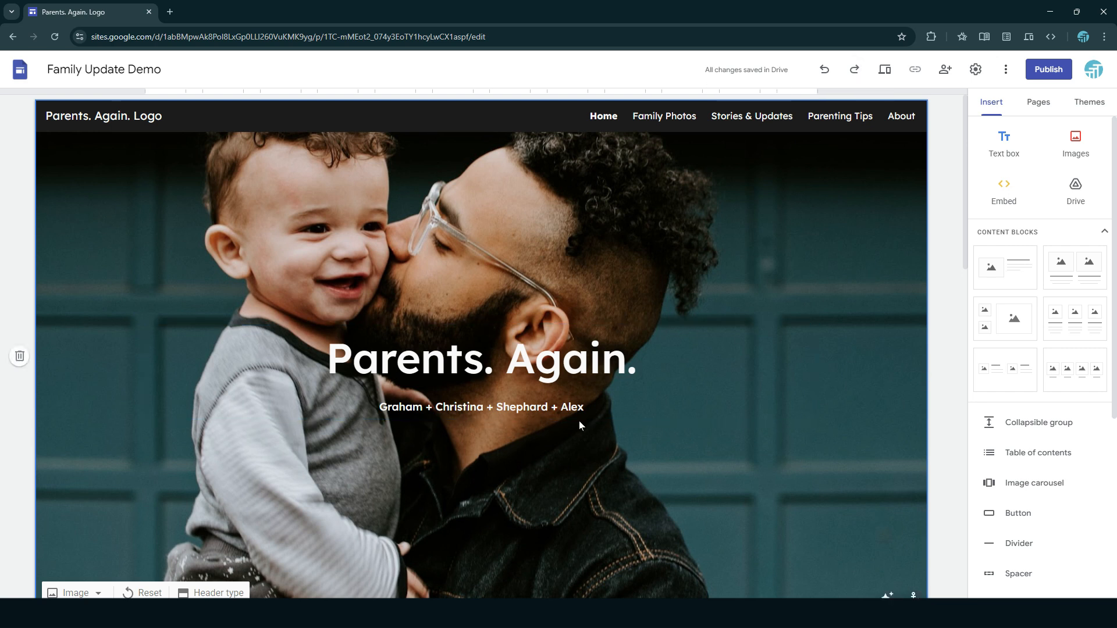
- Insert a three-column content block with images, headings and text directly below the home page header
scroll(673, 416, "down", 10)
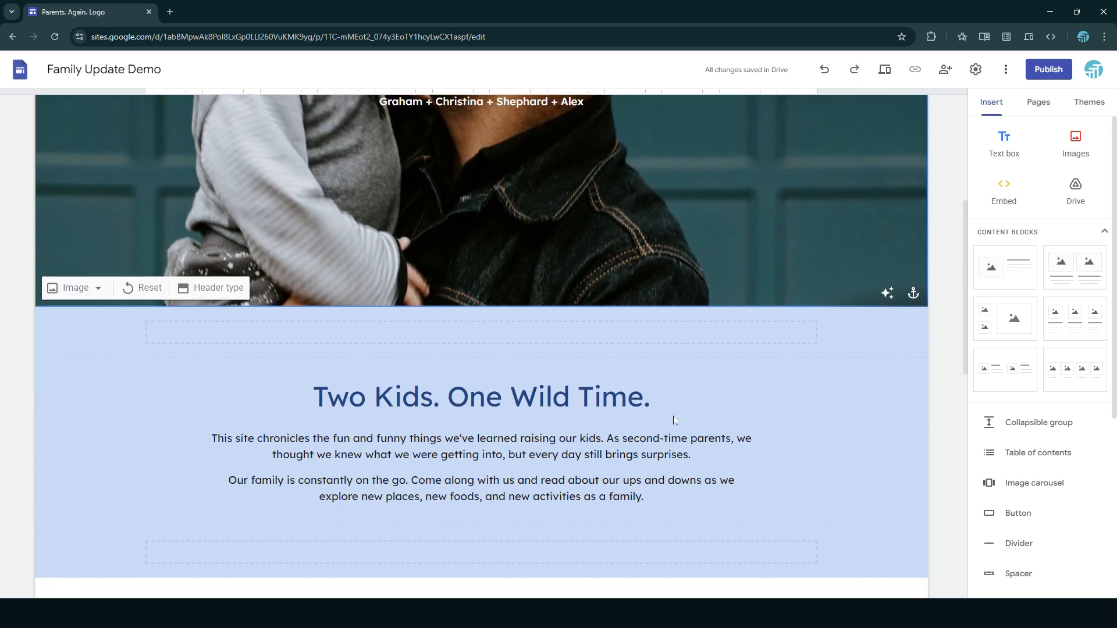
scroll(672, 415, "down", 6)
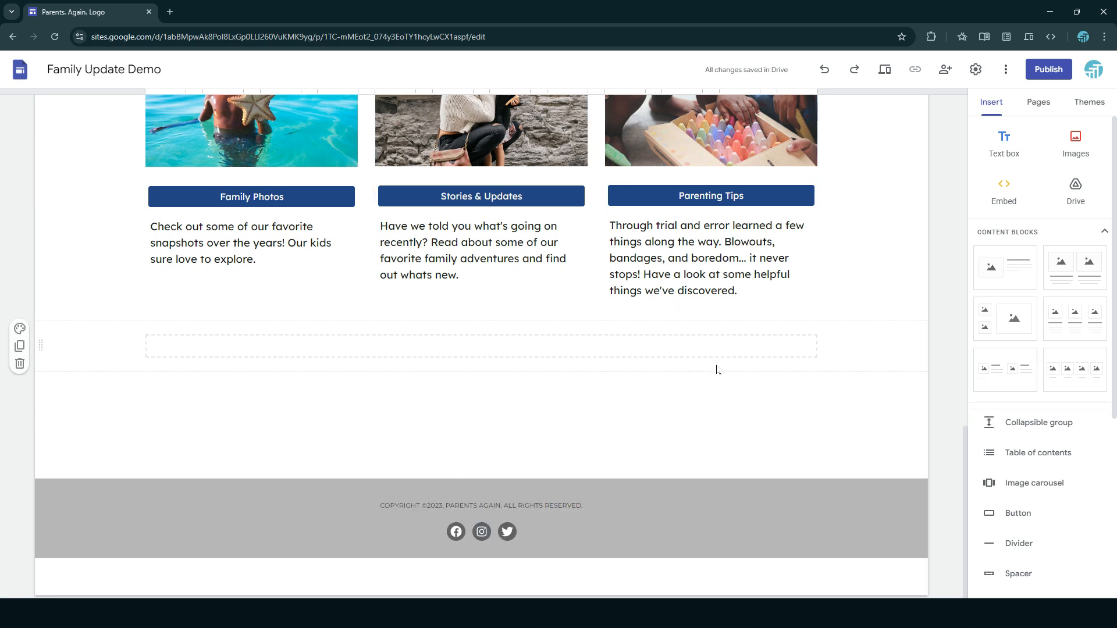
scroll(718, 369, "up", 9)
scroll(719, 369, "up", 6)
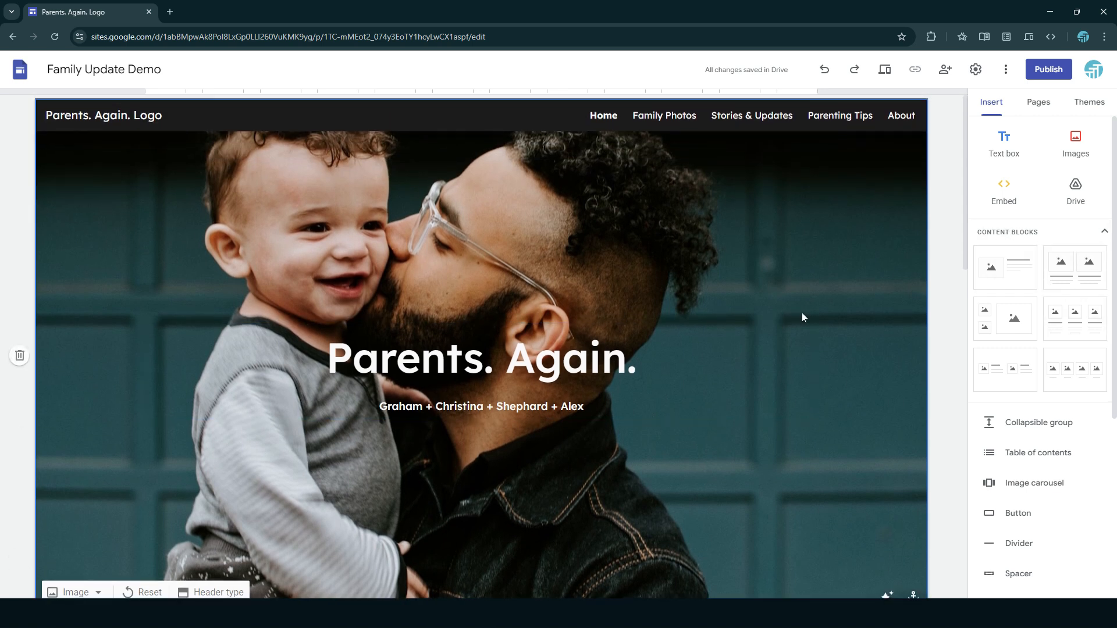
scroll(802, 317, "down", 3)
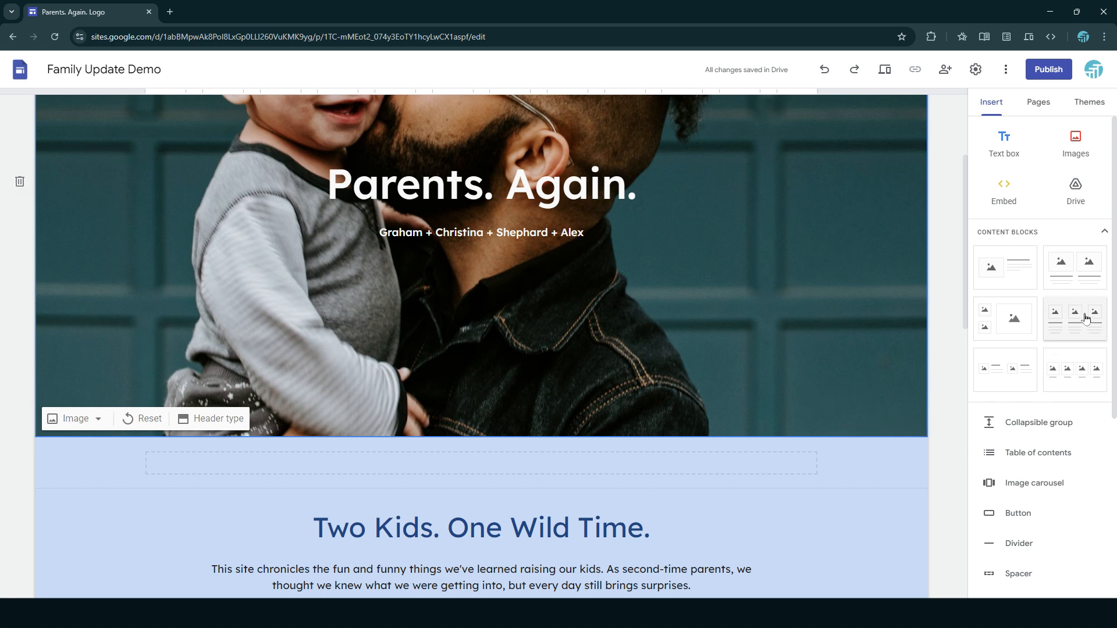
left_click_drag(1084, 314, 721, 455)
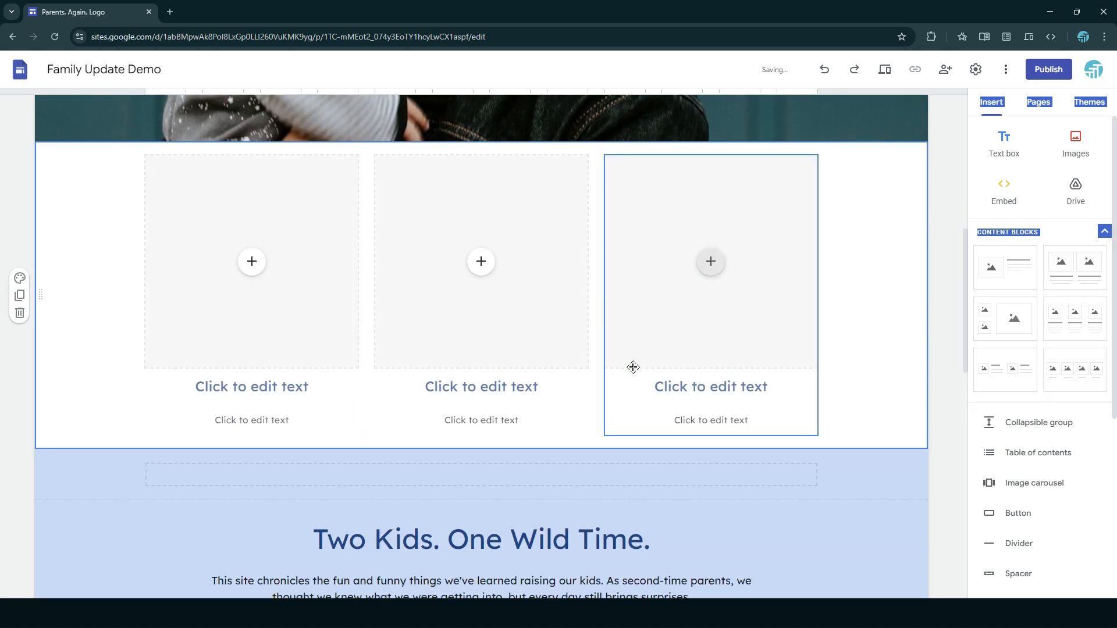
scroll(814, 376, "up", 3)
scroll(880, 378, "down", 2)
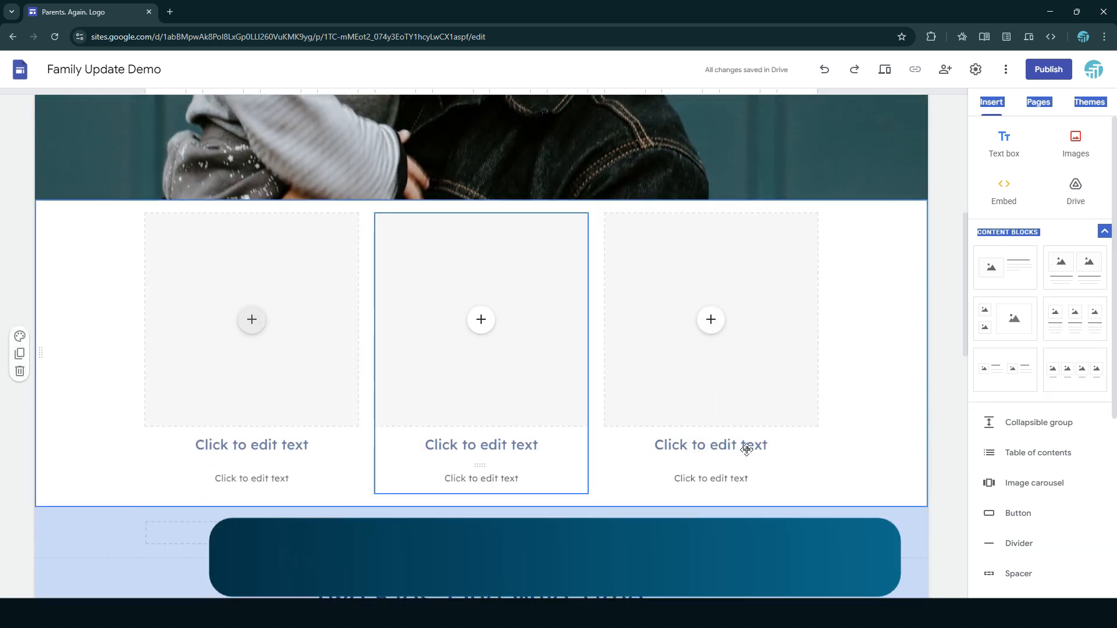
- Try Style 3 as the new three-column section's color, and settle on Style 2
left_click(20, 337)
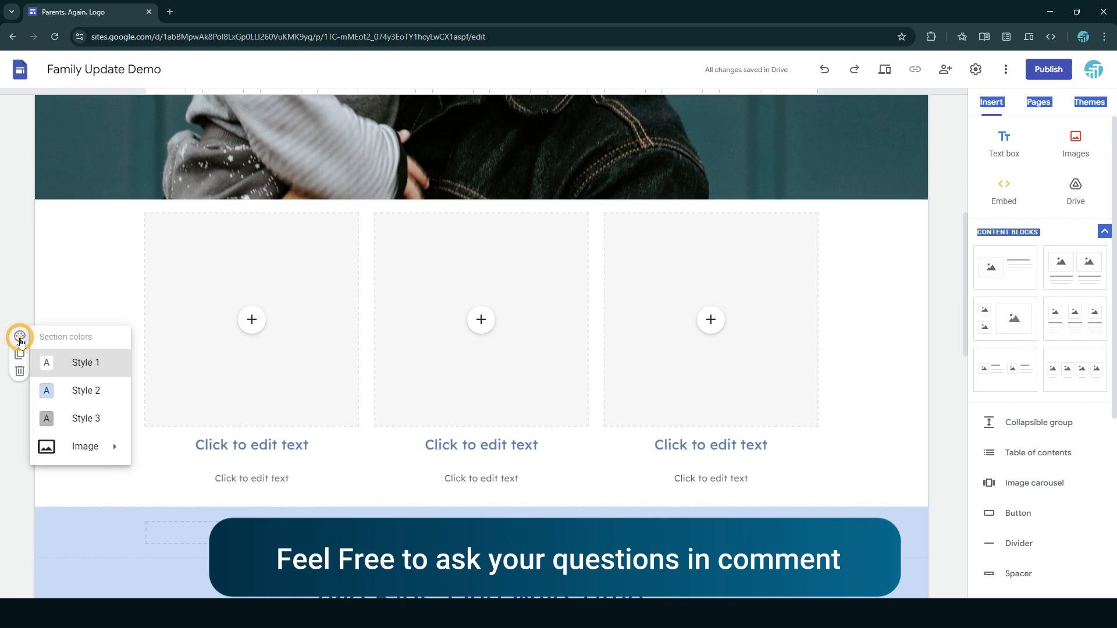
left_click(93, 419)
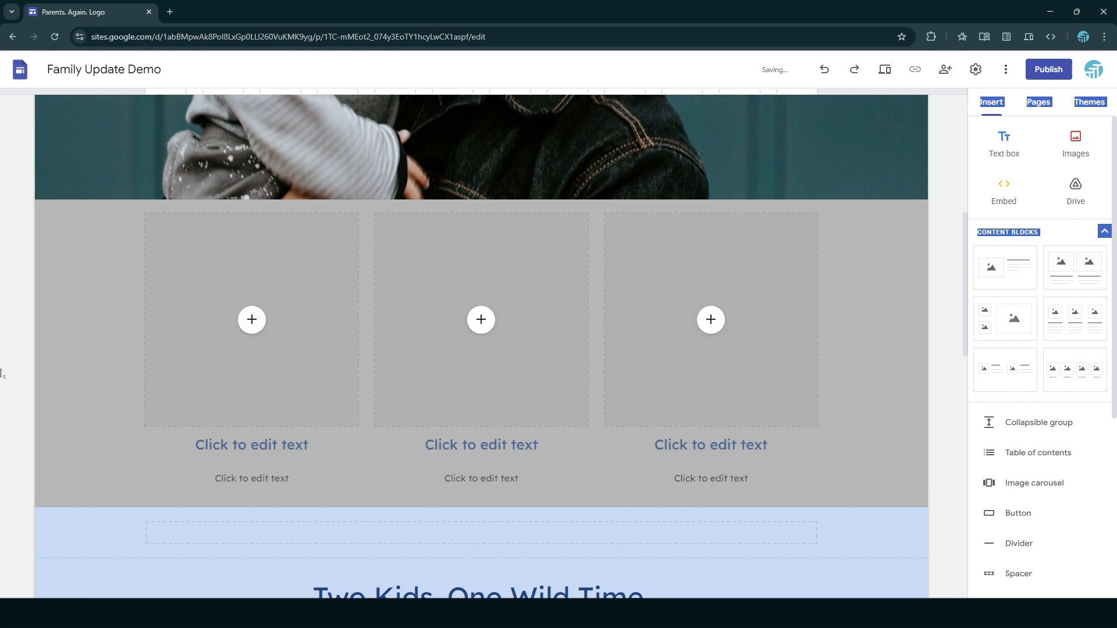
left_click(20, 336)
left_click(104, 388)
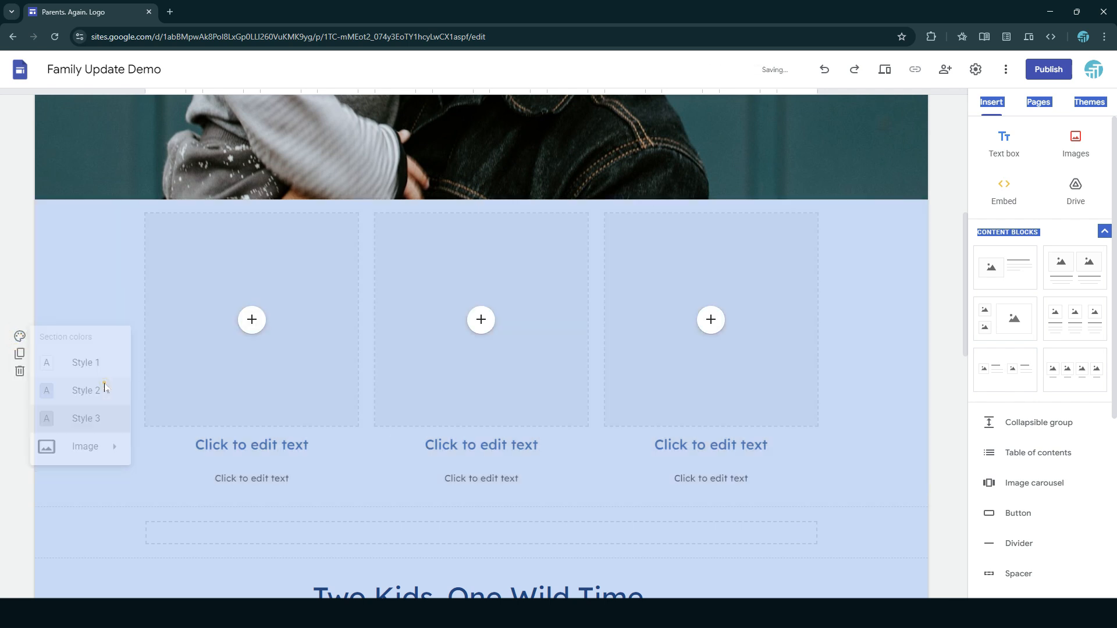
- Set the section color of the "Two Kids. One Wild Time." section to Style 1
scroll(60, 436, "down", 4)
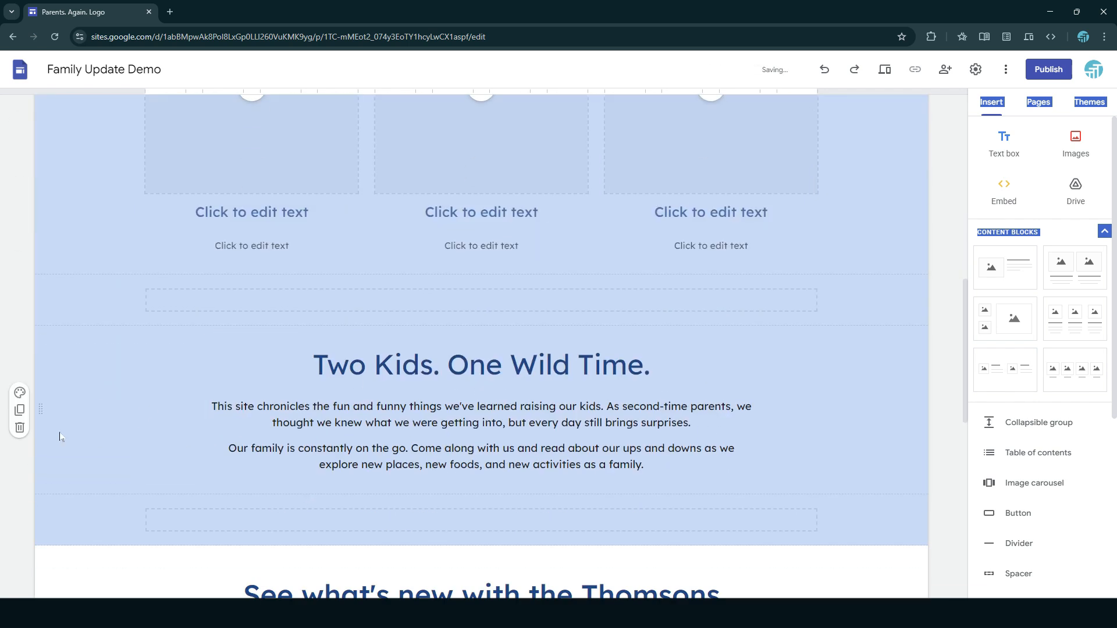
left_click(20, 392)
left_click(90, 426)
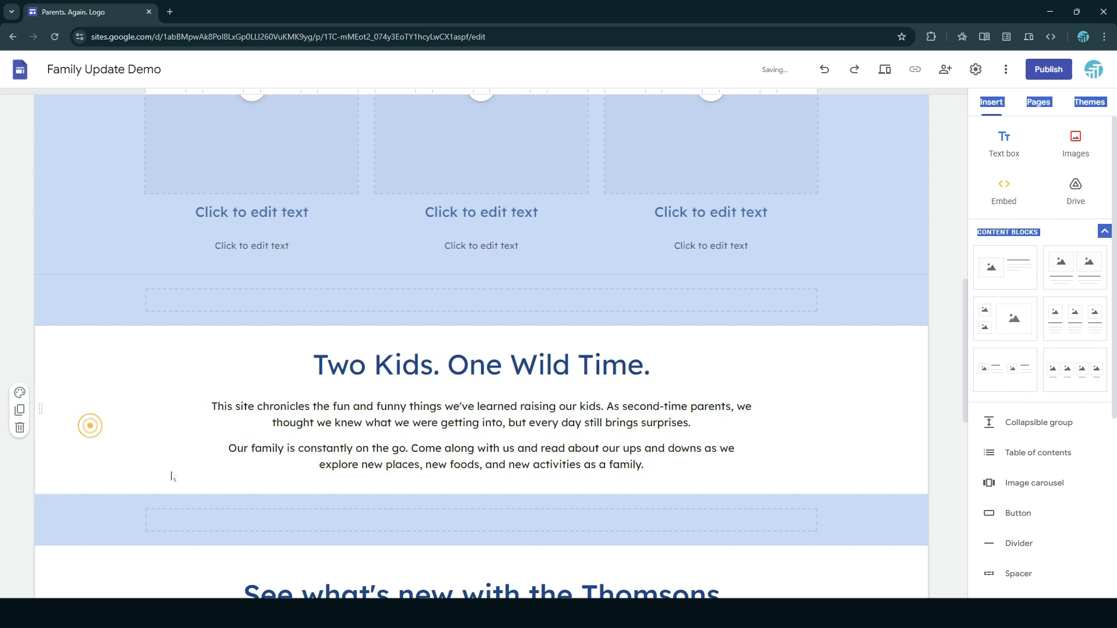
- Check which kinds of content can be added to the first column's image placeholder, leaving it empty
scroll(172, 476, "up", 6)
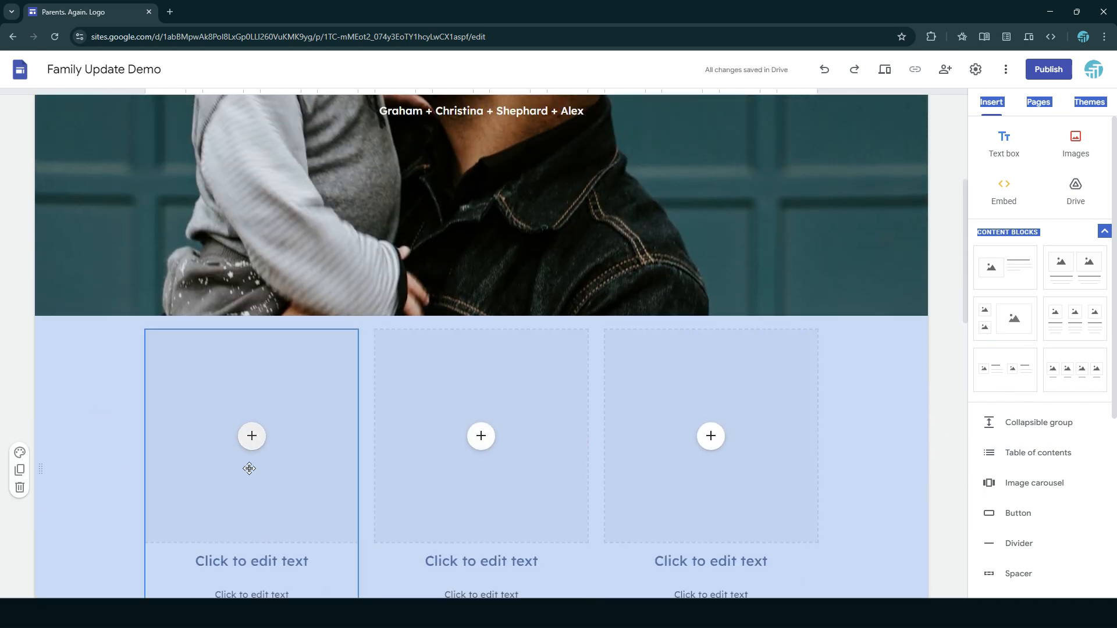
left_click(251, 436)
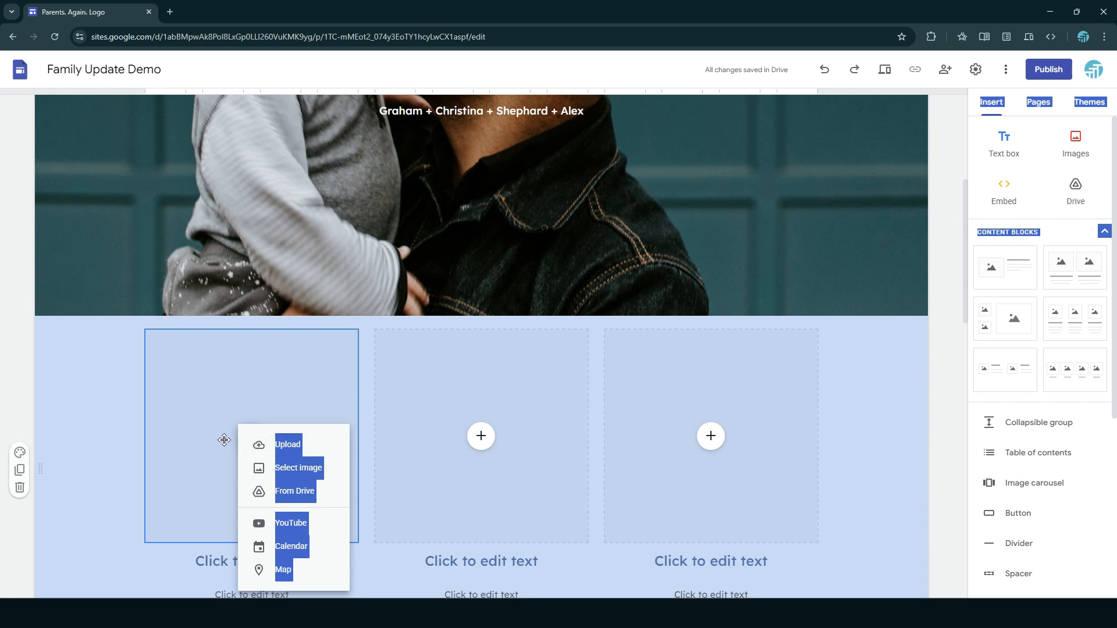
left_click(224, 440)
left_click(251, 438)
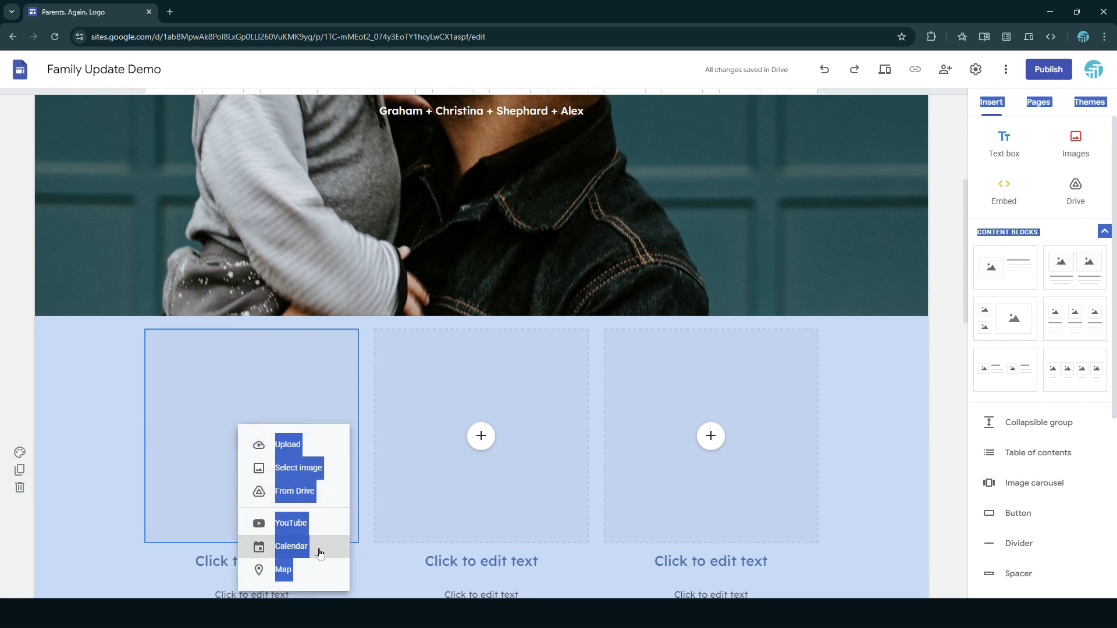
left_click(260, 375)
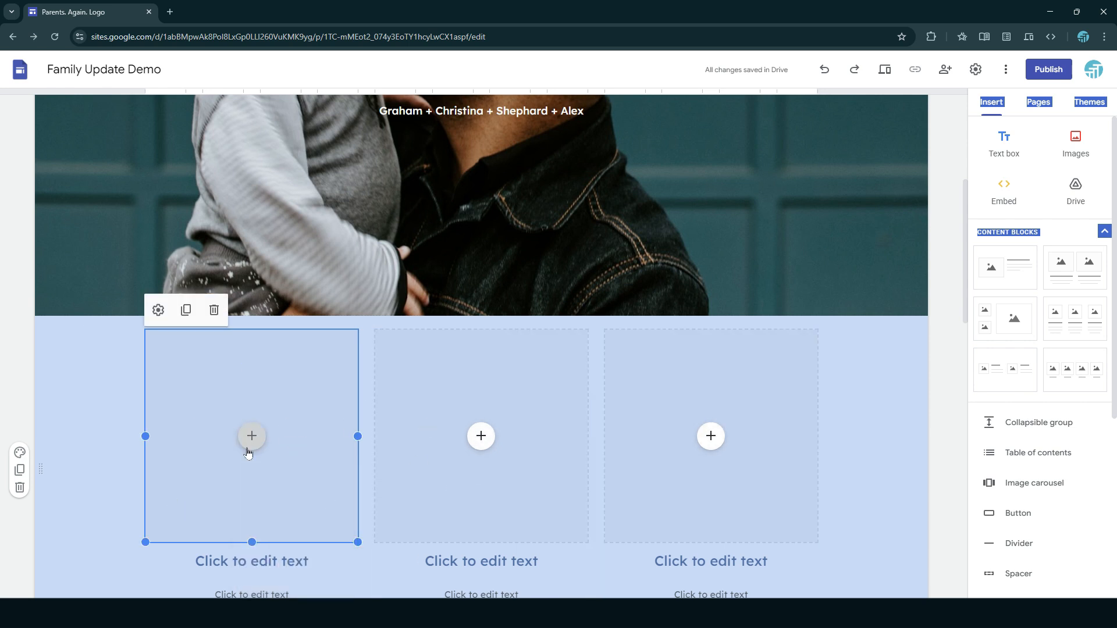
- Enter the heading "Title One" and the sample text "shgdfhjshfjhsdhfj" below the first column's image placeholder
scroll(840, 452, "down", 3)
left_click(287, 391)
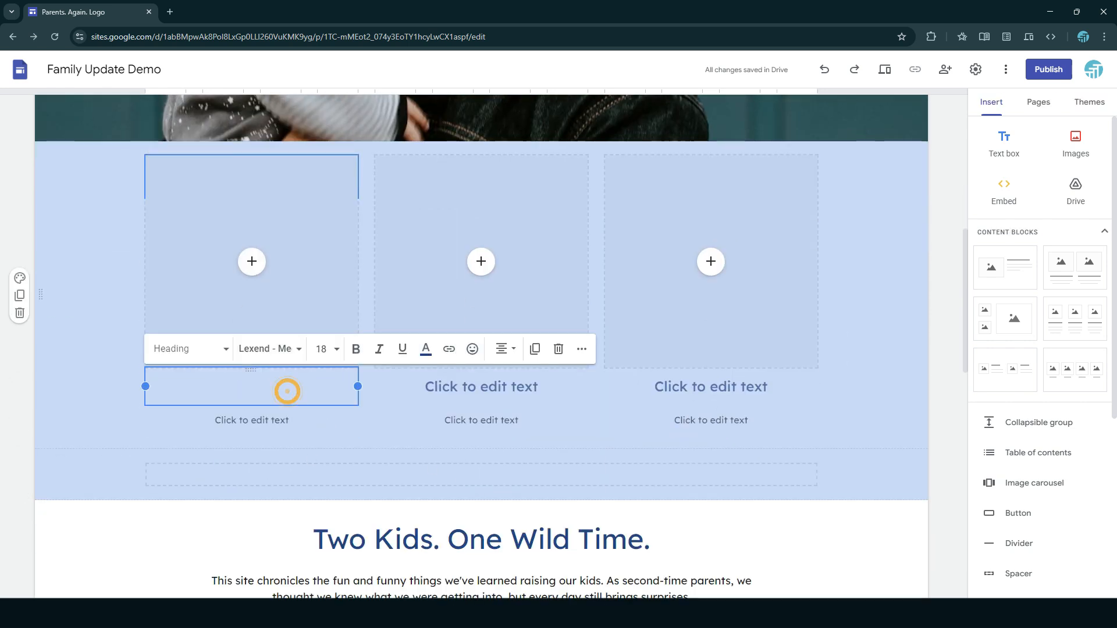
type("Titl")
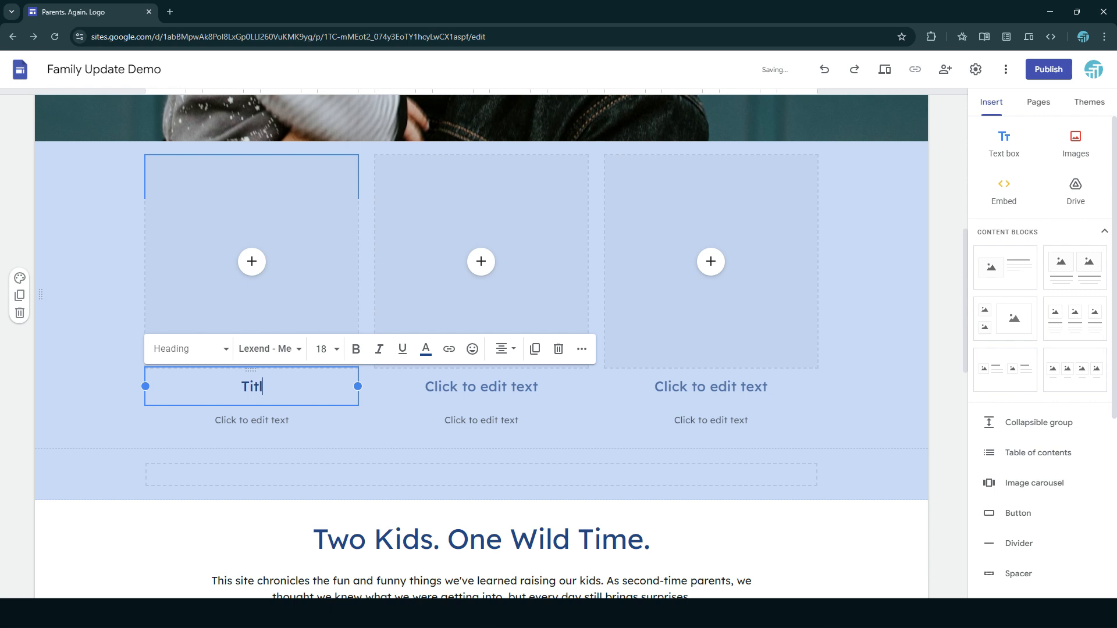
type("e One")
left_click(270, 420)
type("shgdfhjshfjhsdhfj")
left_click(446, 421)
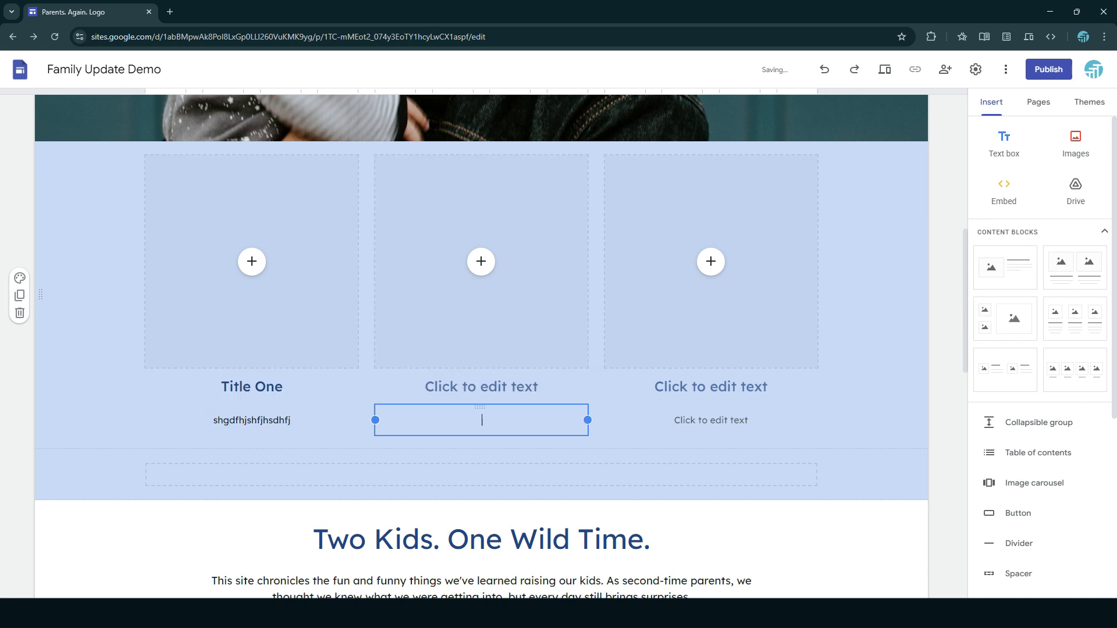
- Look over the edited home page and the list of elements that can be inserted into it
scroll(806, 375, "up", 9)
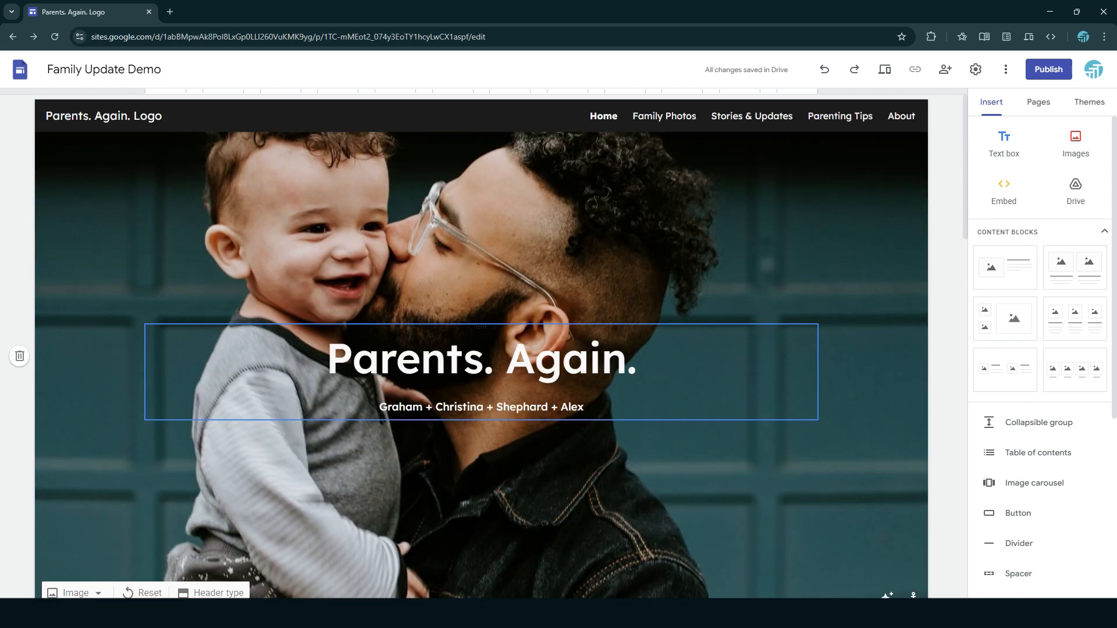
scroll(727, 324, "down", 10)
scroll(727, 326, "up", 9)
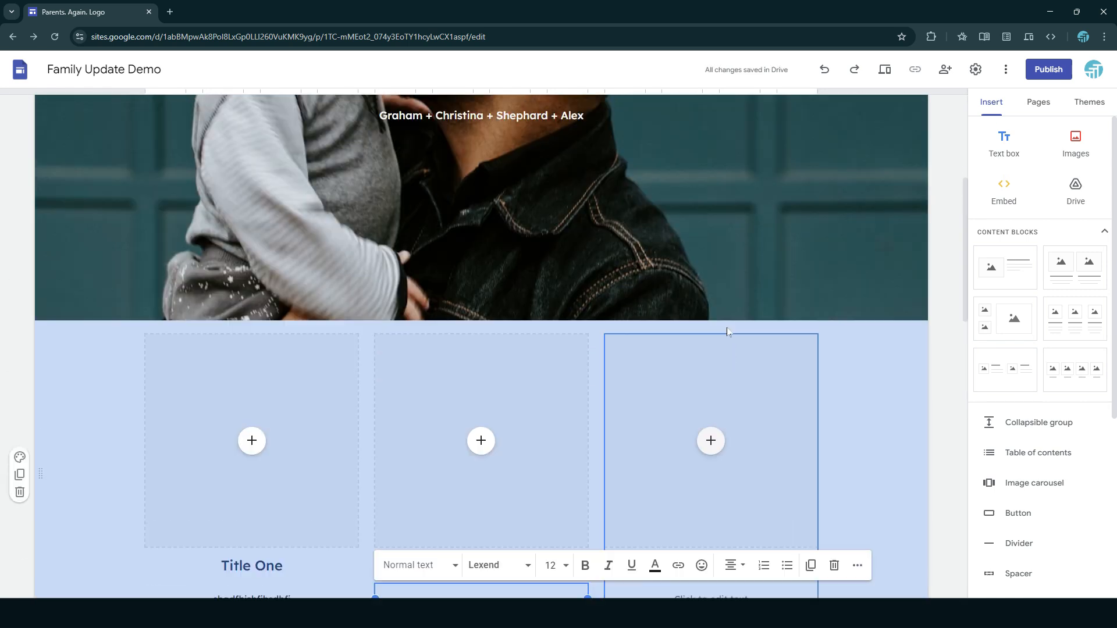
scroll(802, 448, "down", 8)
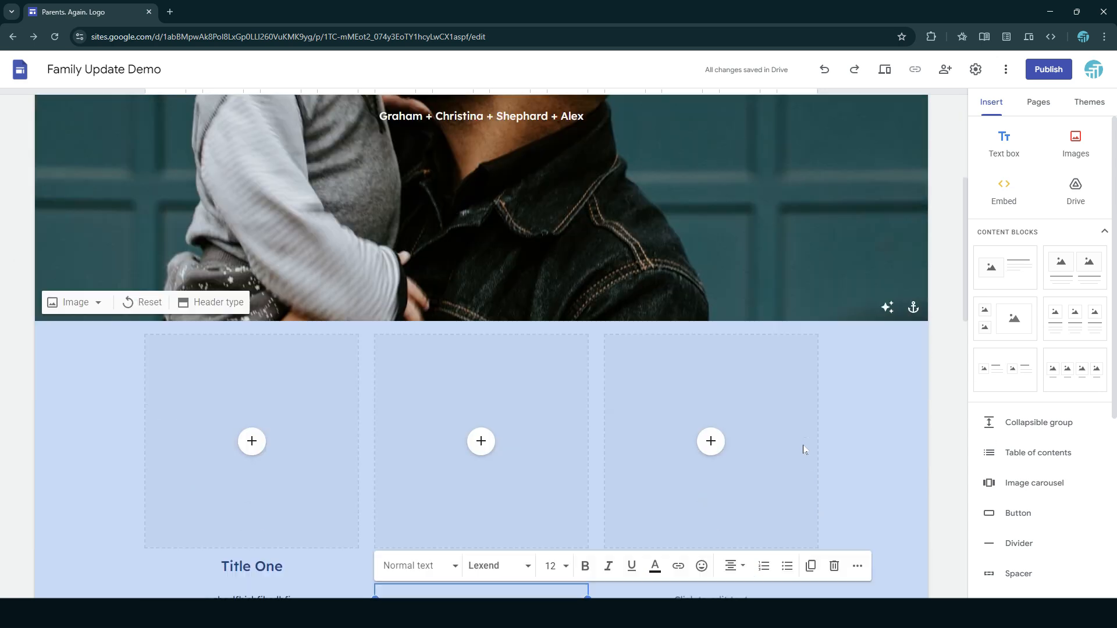
scroll(1075, 412, "down", 5)
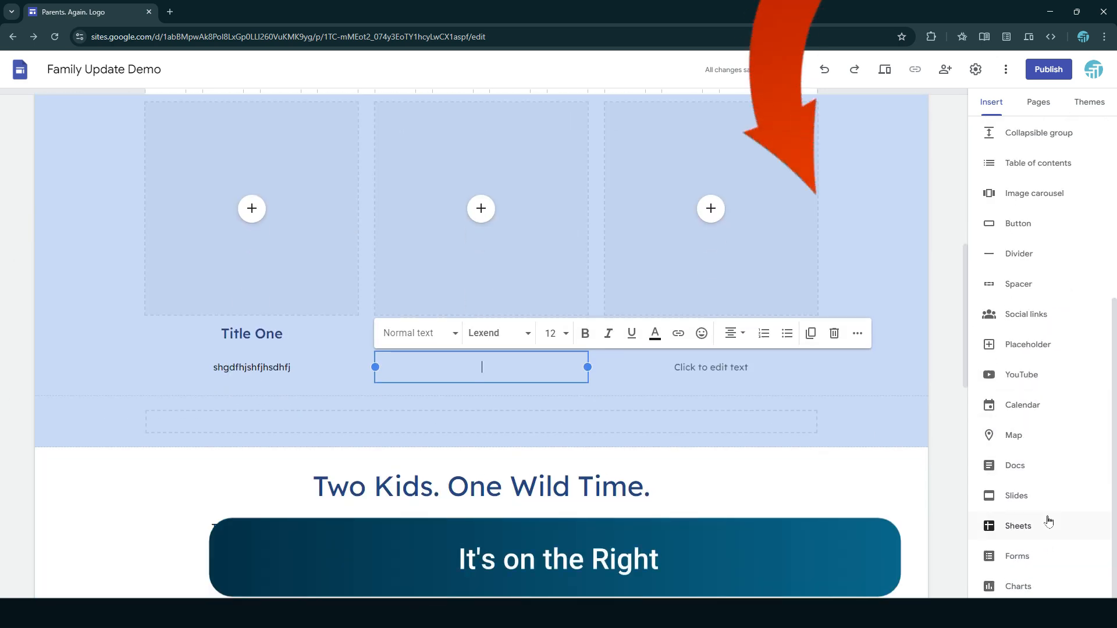
scroll(1054, 513, "up", 4)
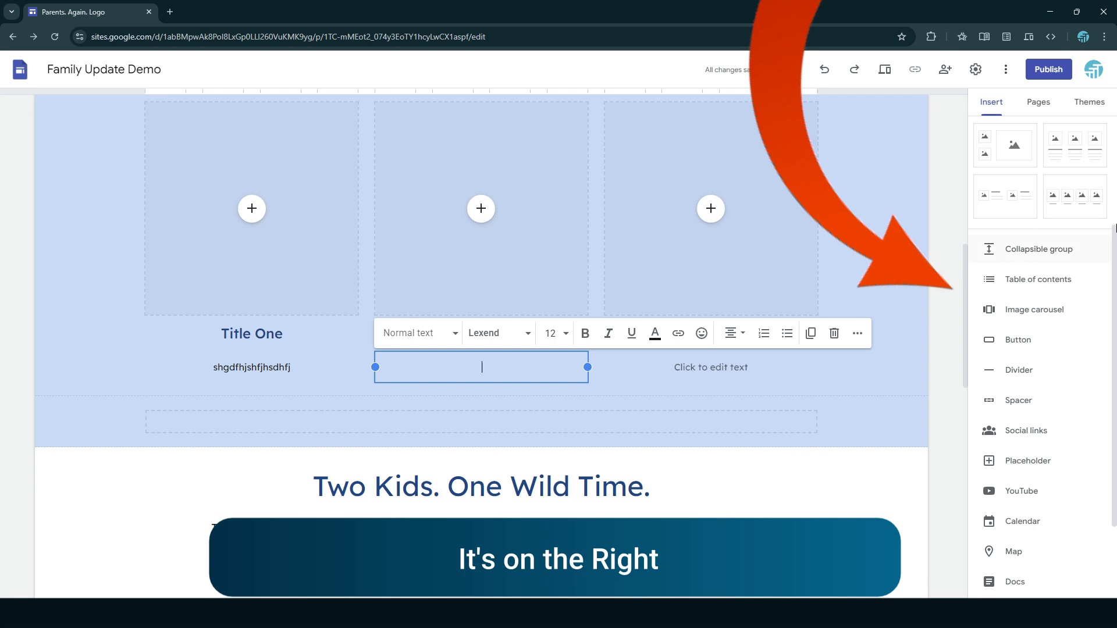
scroll(783, 175, "down", 1)
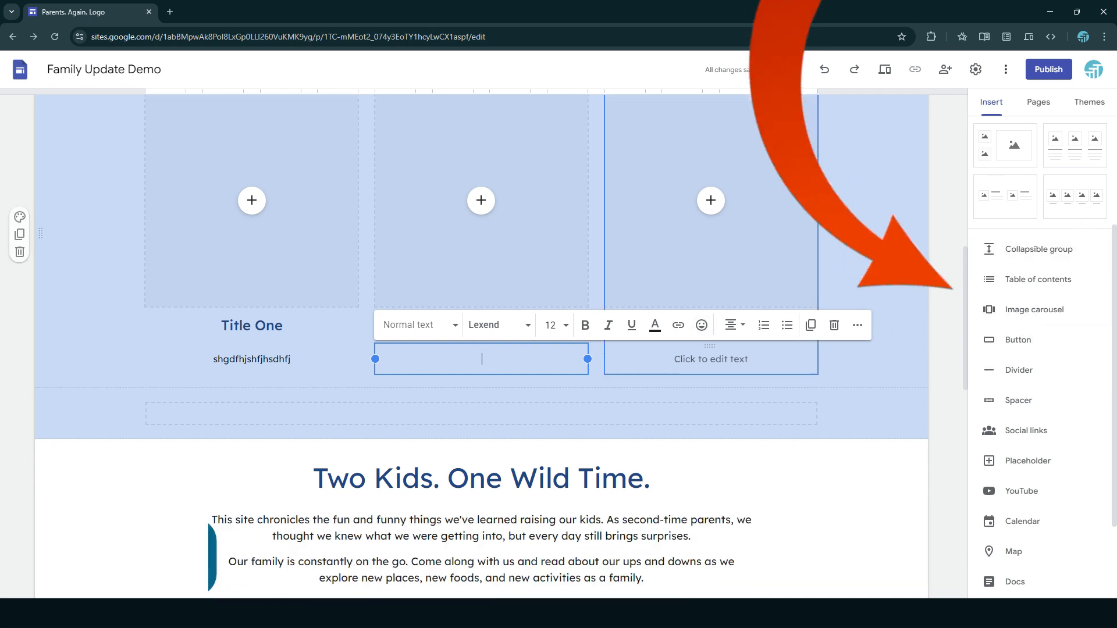
scroll(756, 233, "down", 1)
scroll(721, 320, "down", 5)
scroll(721, 320, "up", 4)
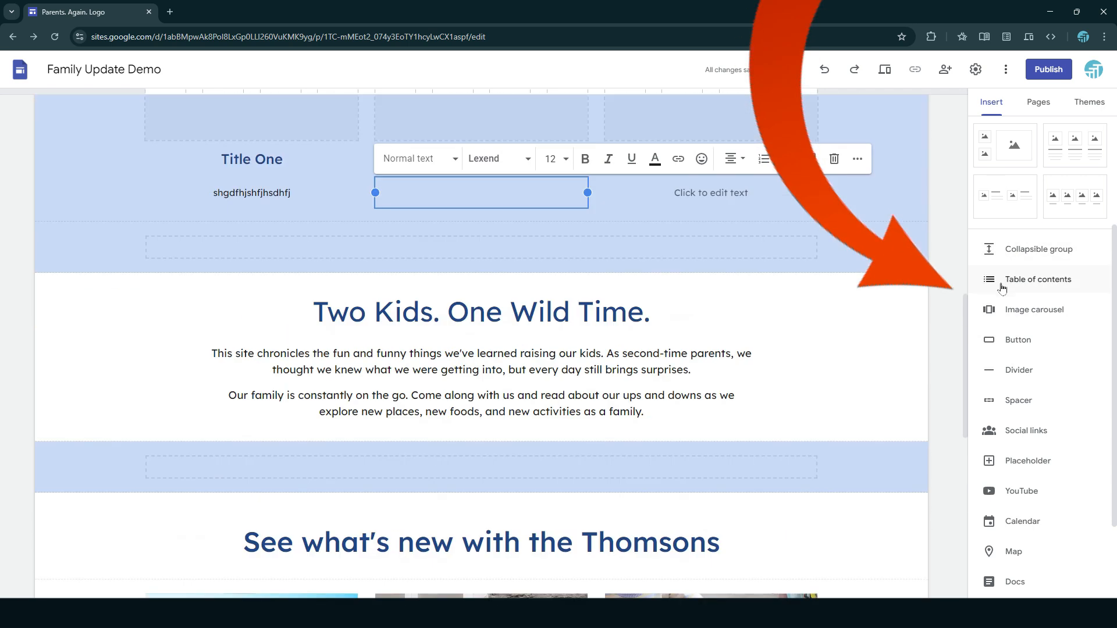
- Insert a linked button named "CTA" and place it below the first column's sample text
left_click(295, 193)
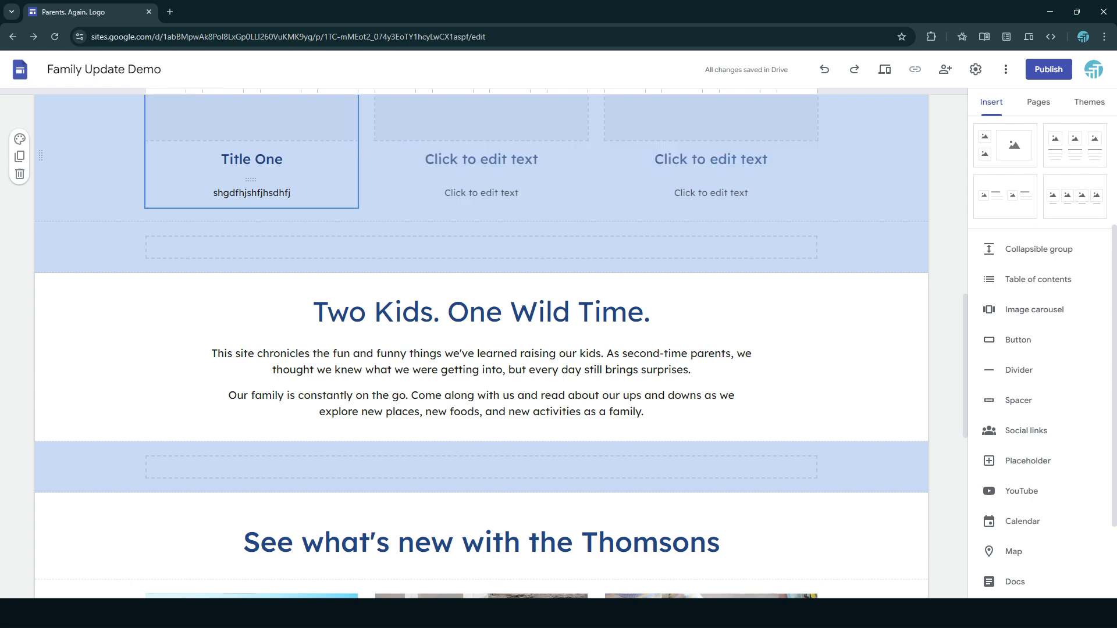
left_click(1017, 339)
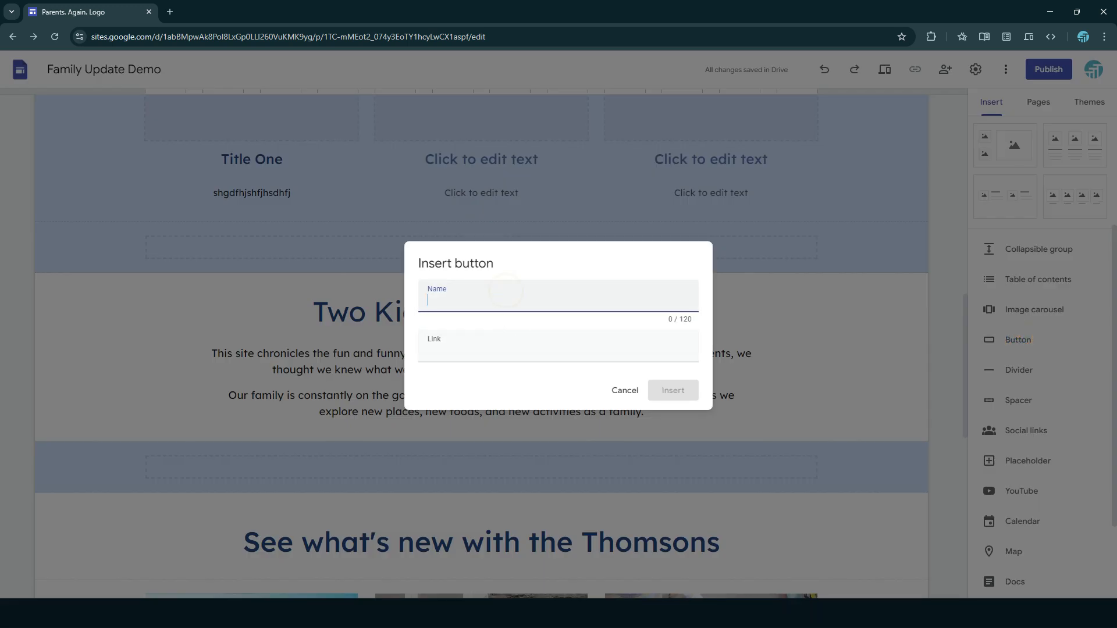
left_click(464, 352)
left_click(474, 394)
left_click(674, 390)
left_click_drag(205, 395, 252, 353)
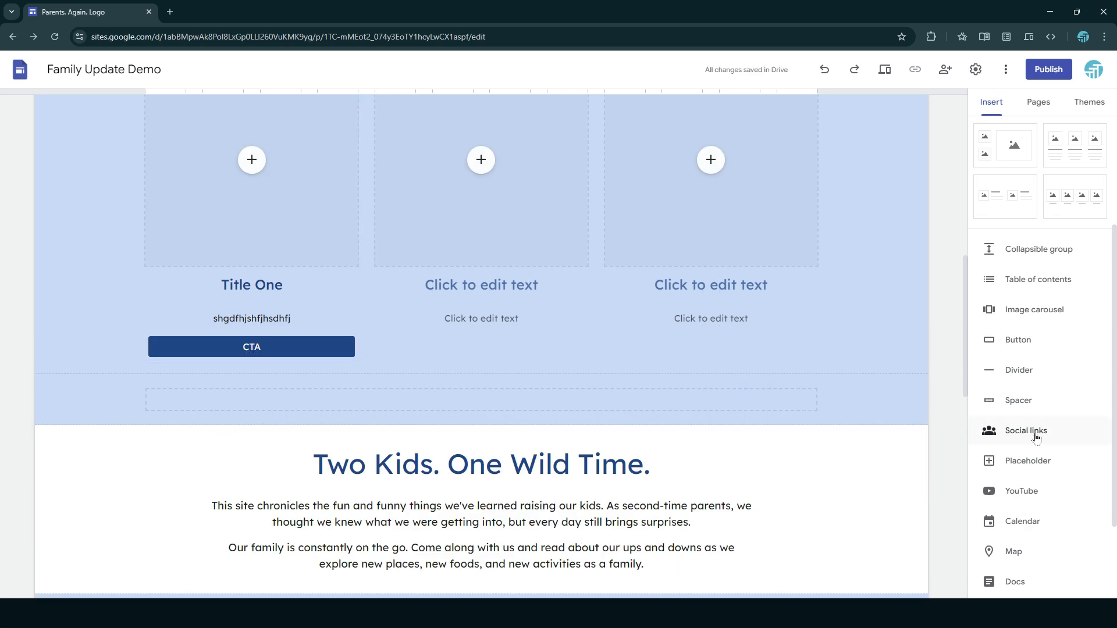
- Look through the remaining elements that can be inserted into the page, from social links down to charts
scroll(1035, 437, "down", 1)
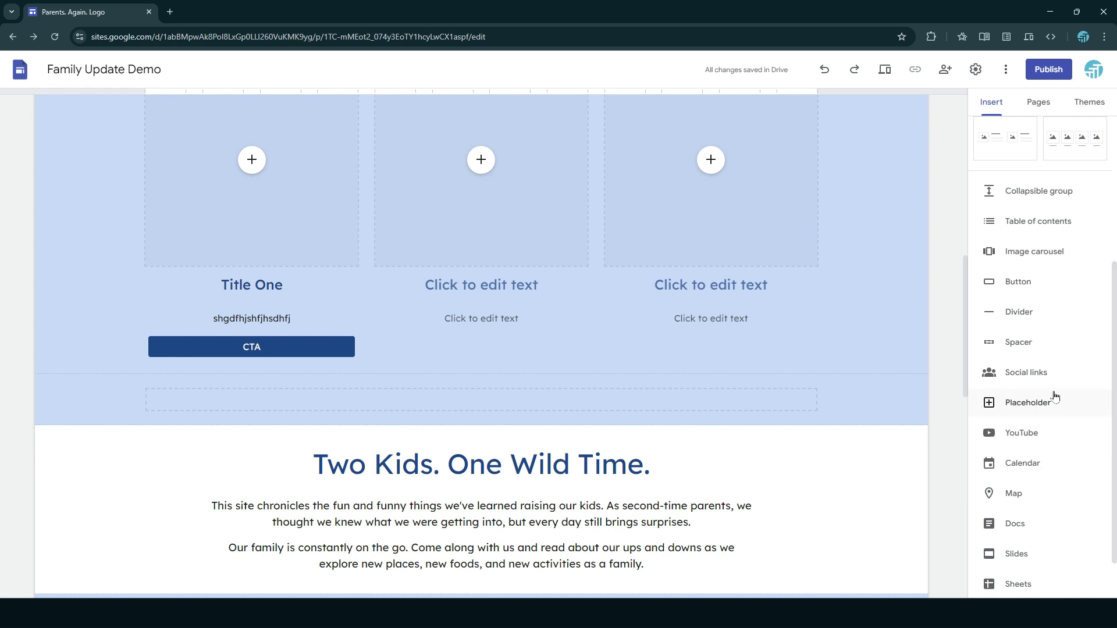
scroll(1050, 394, "down", 1)
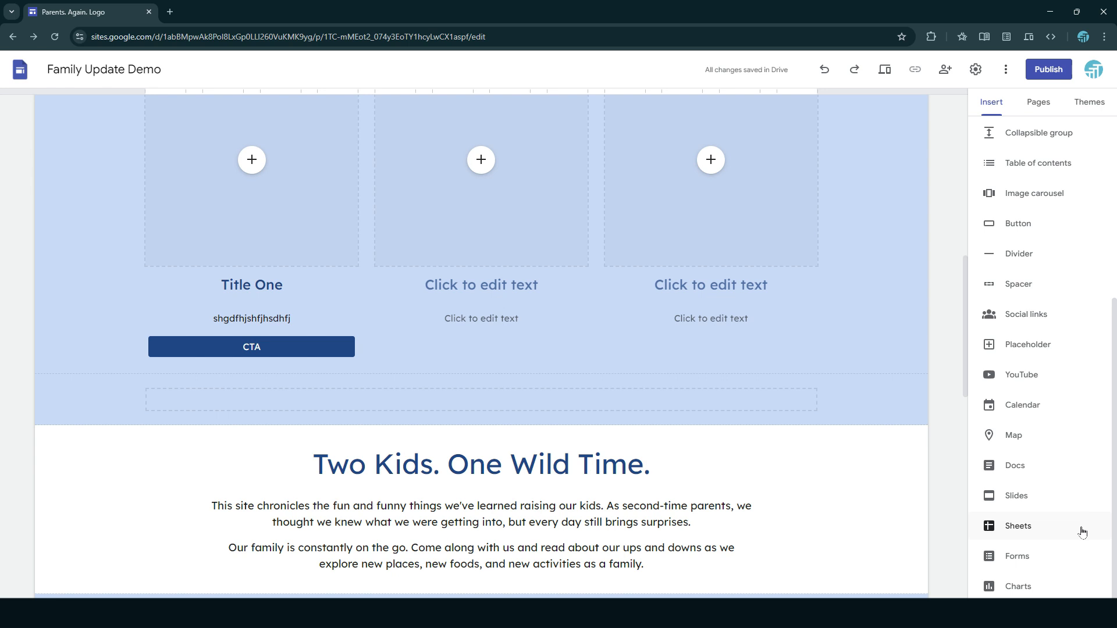
scroll(1086, 526, "up", 1)
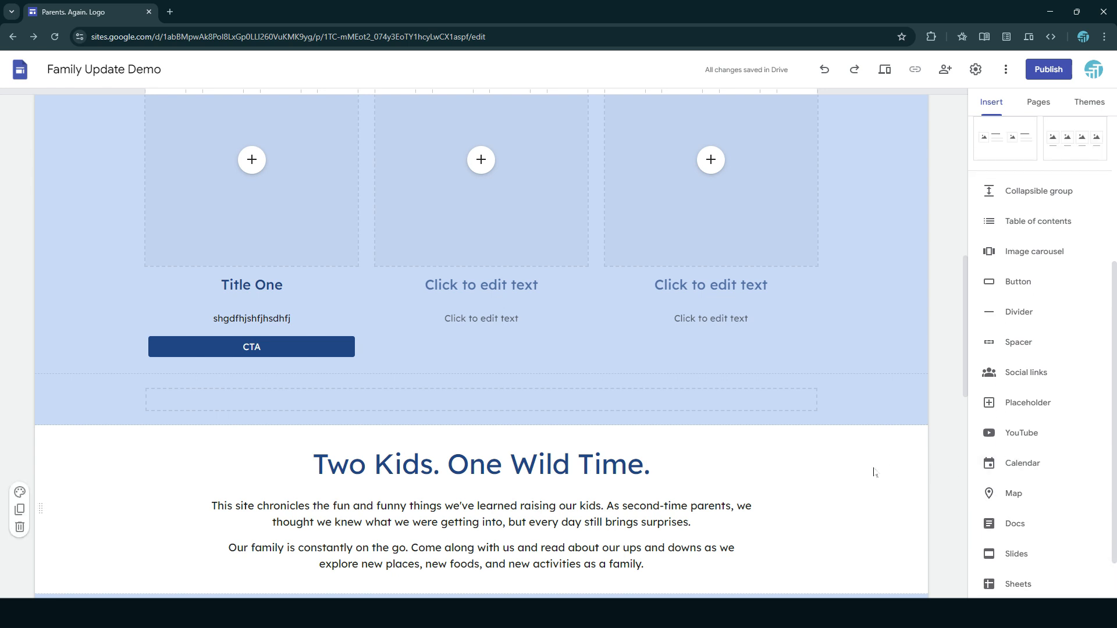
scroll(859, 494, "up", 6)
scroll(859, 495, "up", 2)
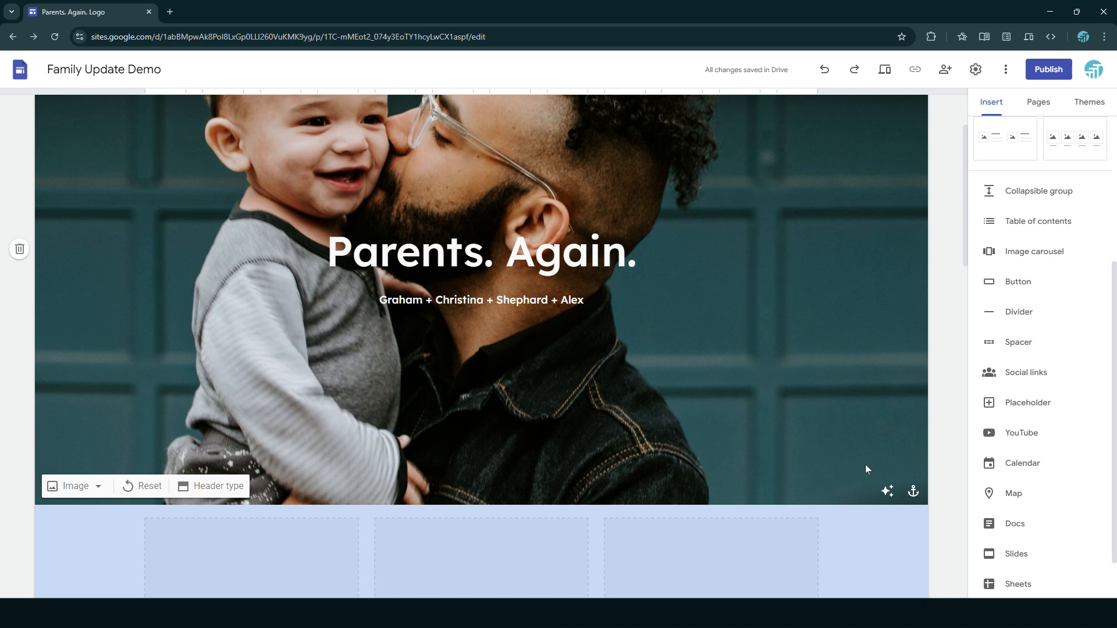
- Add a new page named "Contact" to the site and move it to the end of the page order, after About
left_click(1039, 106)
scroll(917, 324, "up", 3)
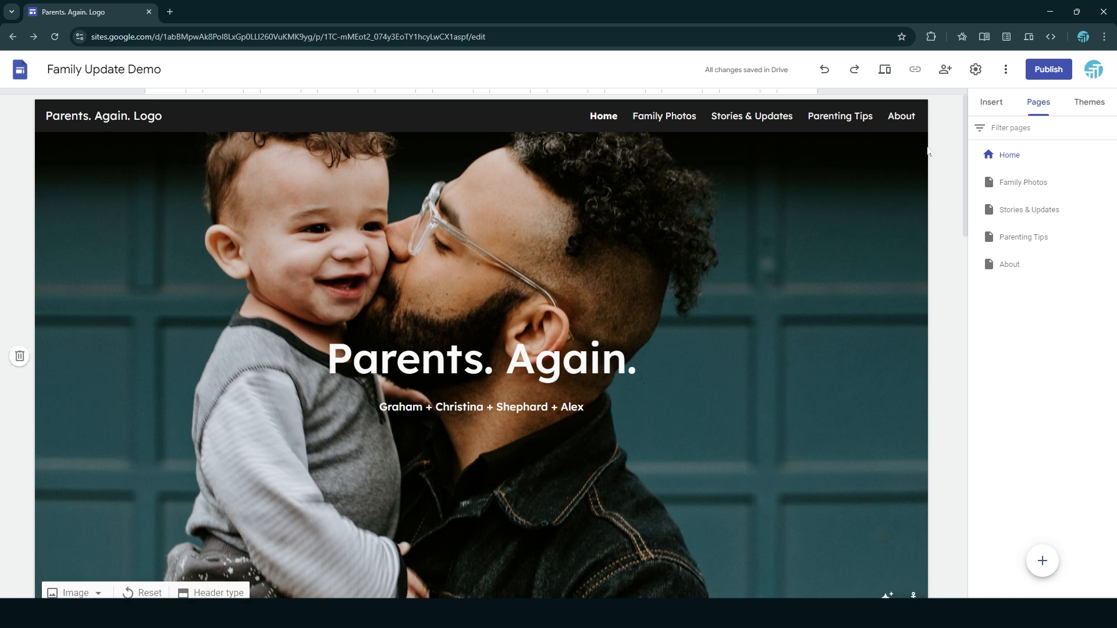
left_click(1043, 562)
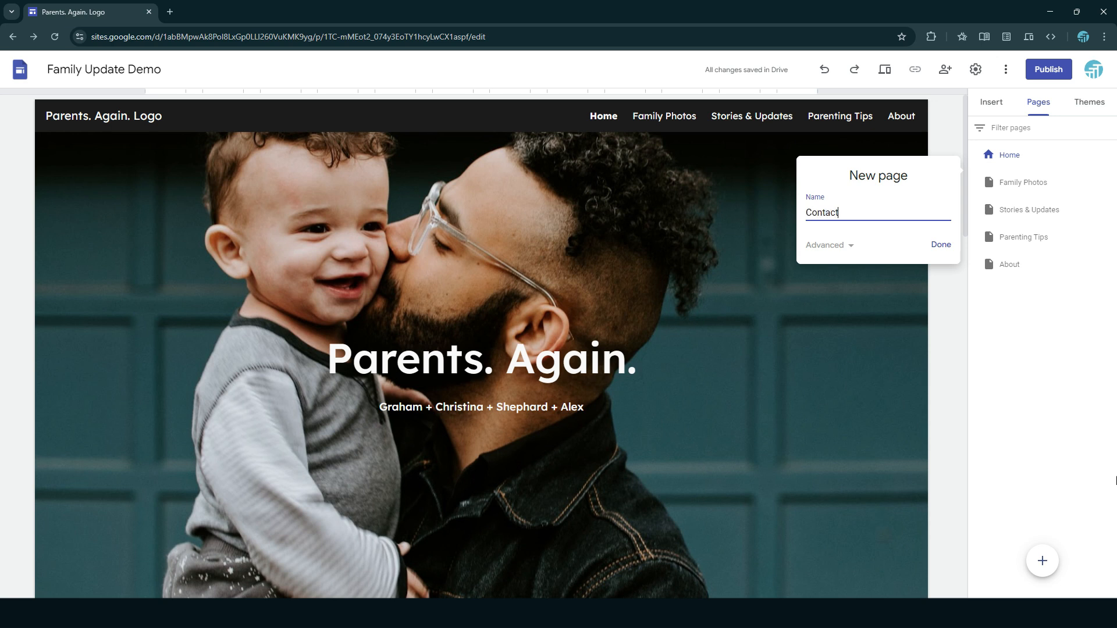
left_click(942, 247)
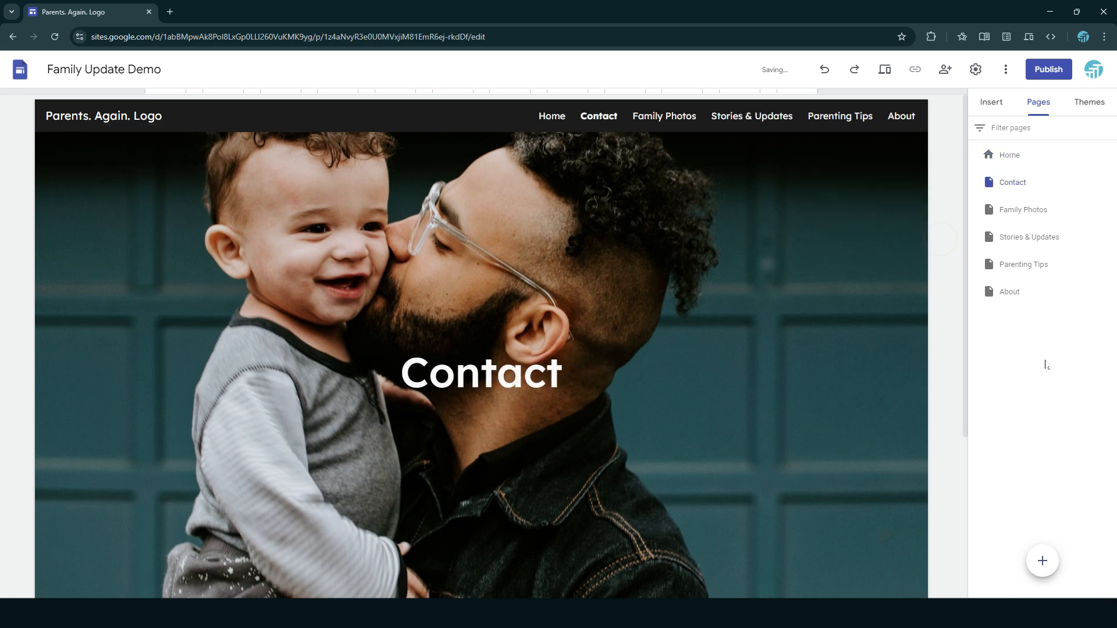
left_click(1034, 178)
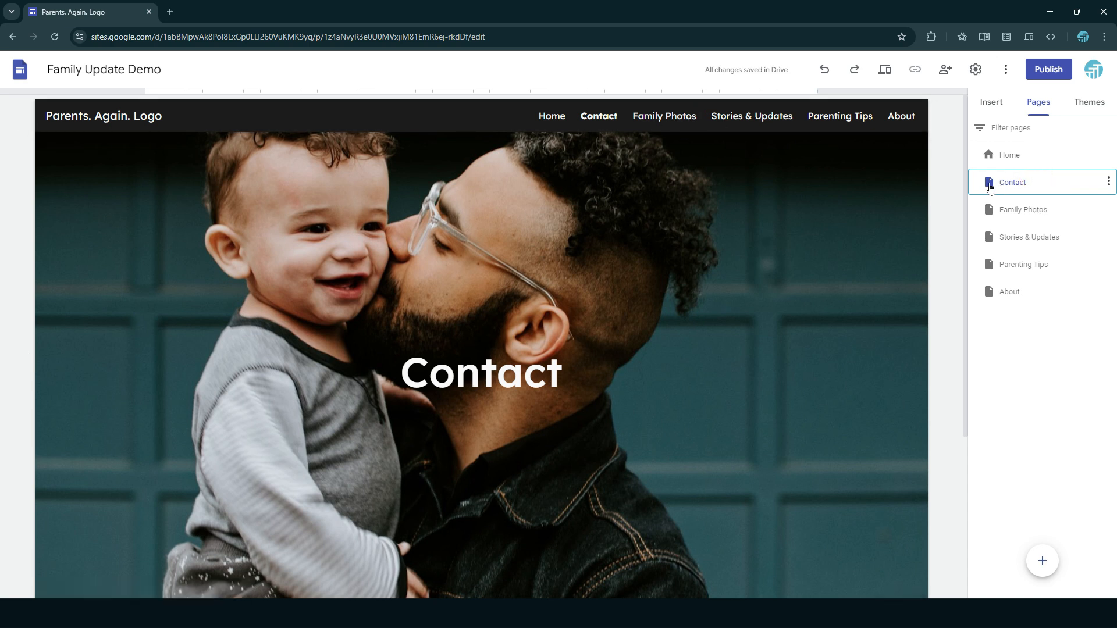
left_click_drag(994, 185, 1026, 311)
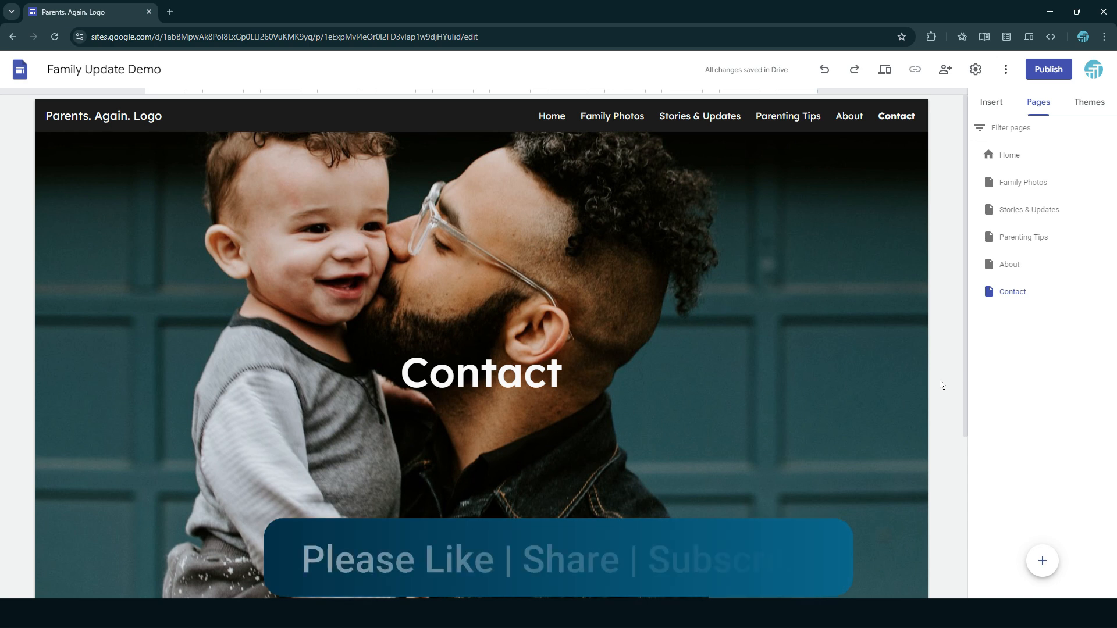
- Change the header type of the Contact page to Title only
scroll(940, 384, "down", 3)
scroll(941, 383, "down", 1)
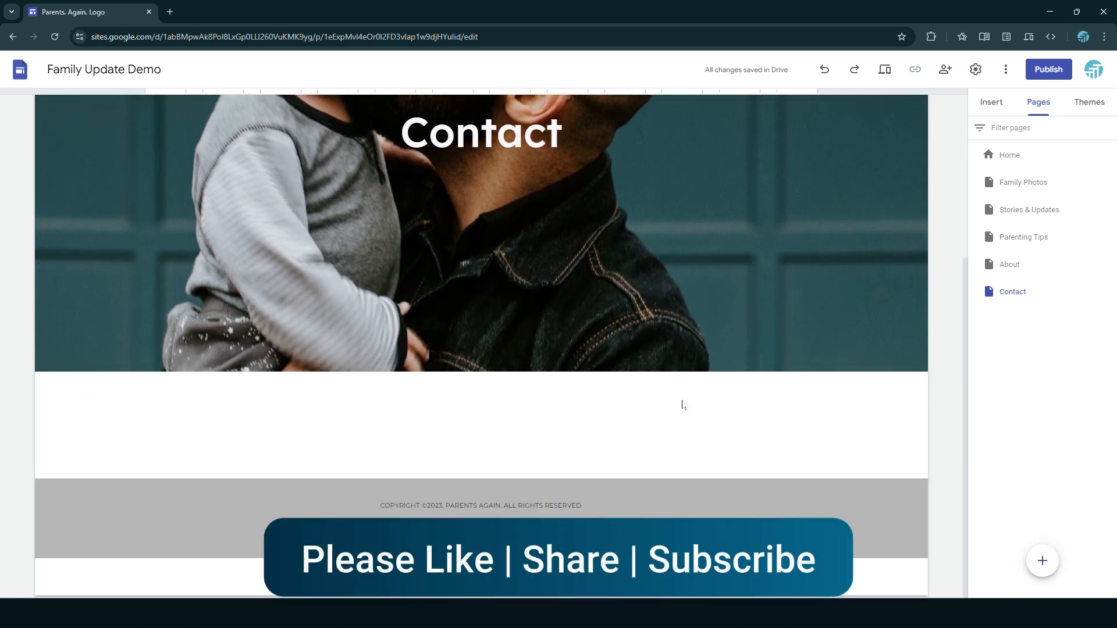
scroll(718, 459, "up", 5)
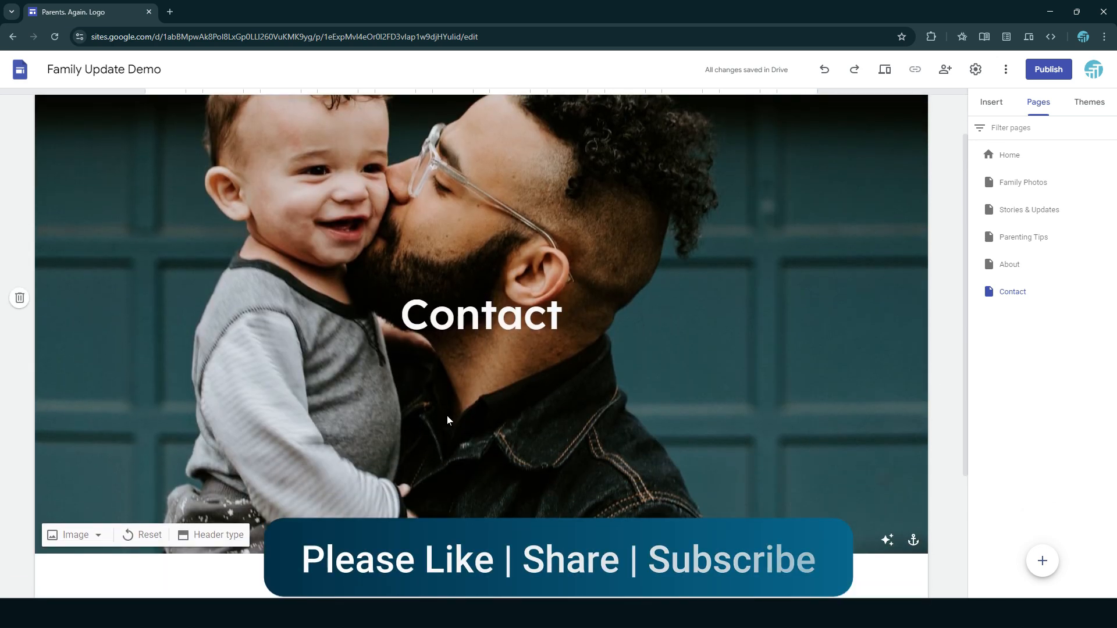
left_click(219, 534)
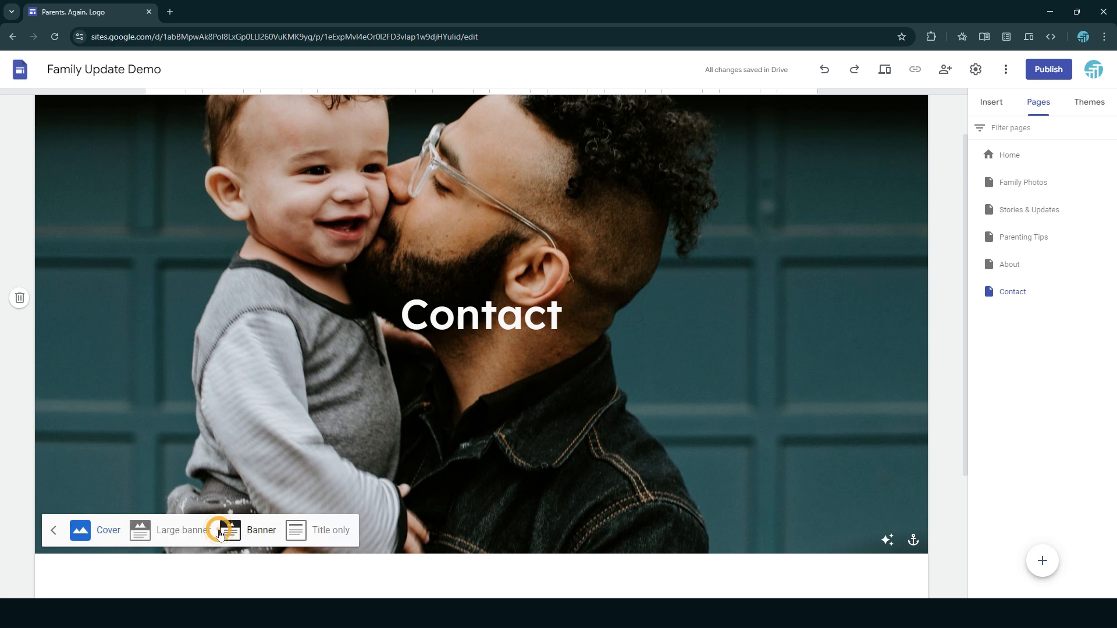
left_click(336, 540)
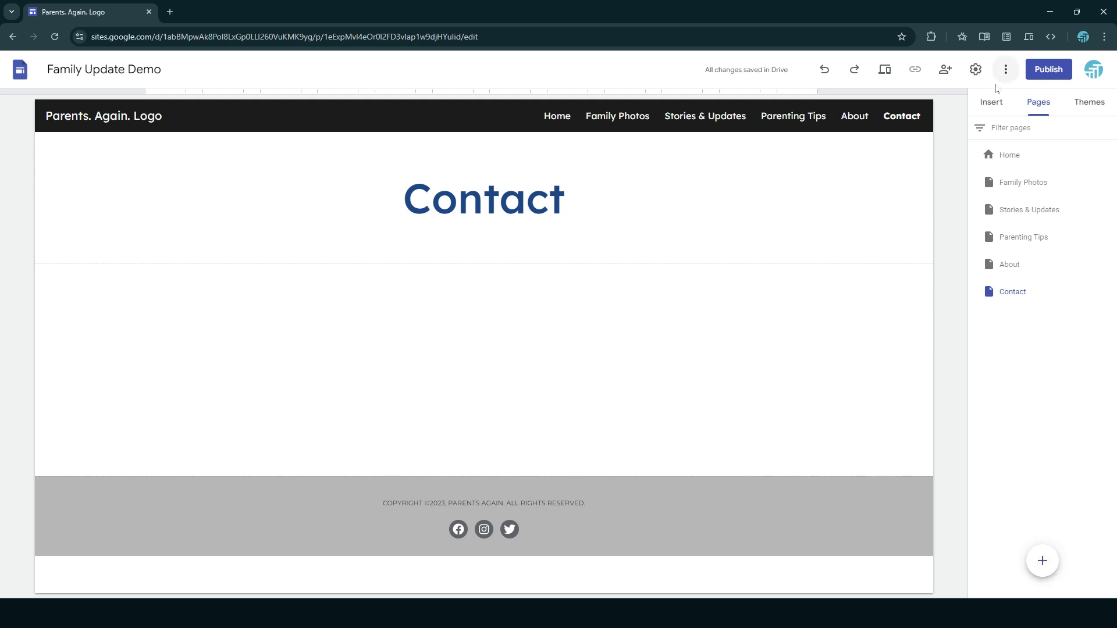
- Insert the existing Google form "Site Demo Form" into the Contact page below the title
left_click(1002, 105)
scroll(1069, 473, "down", 5)
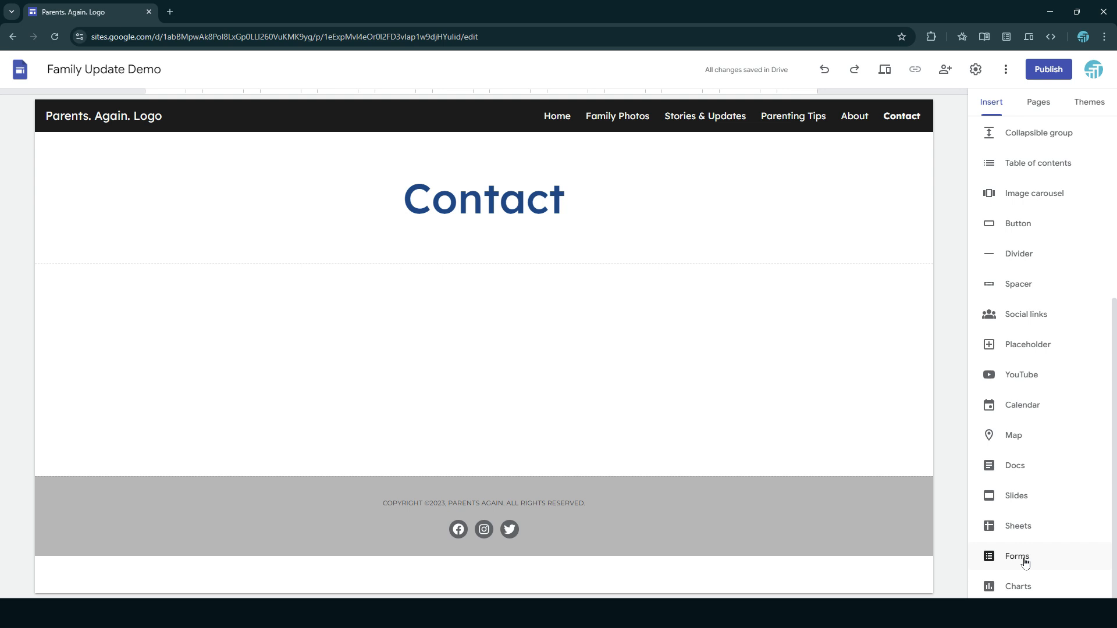
left_click(1018, 557)
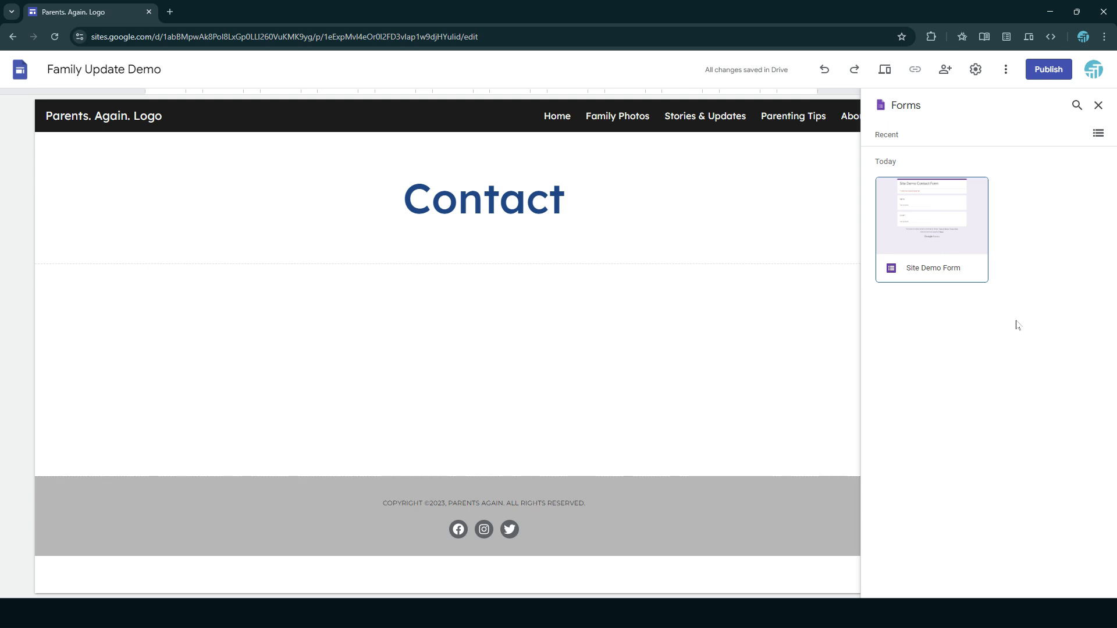
left_click(928, 227)
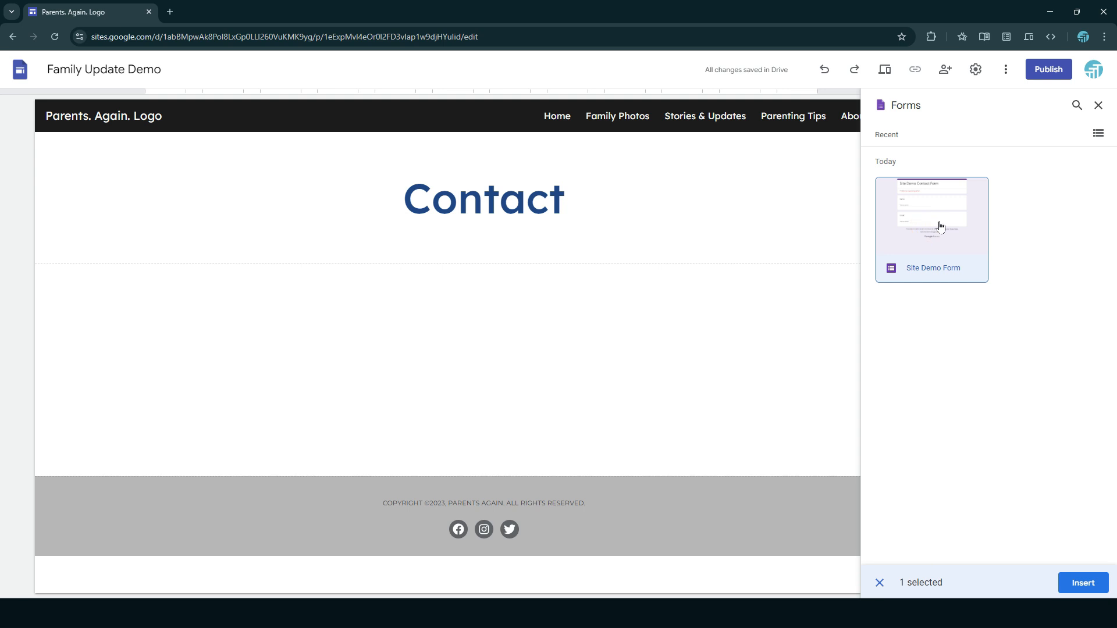
left_click(1082, 583)
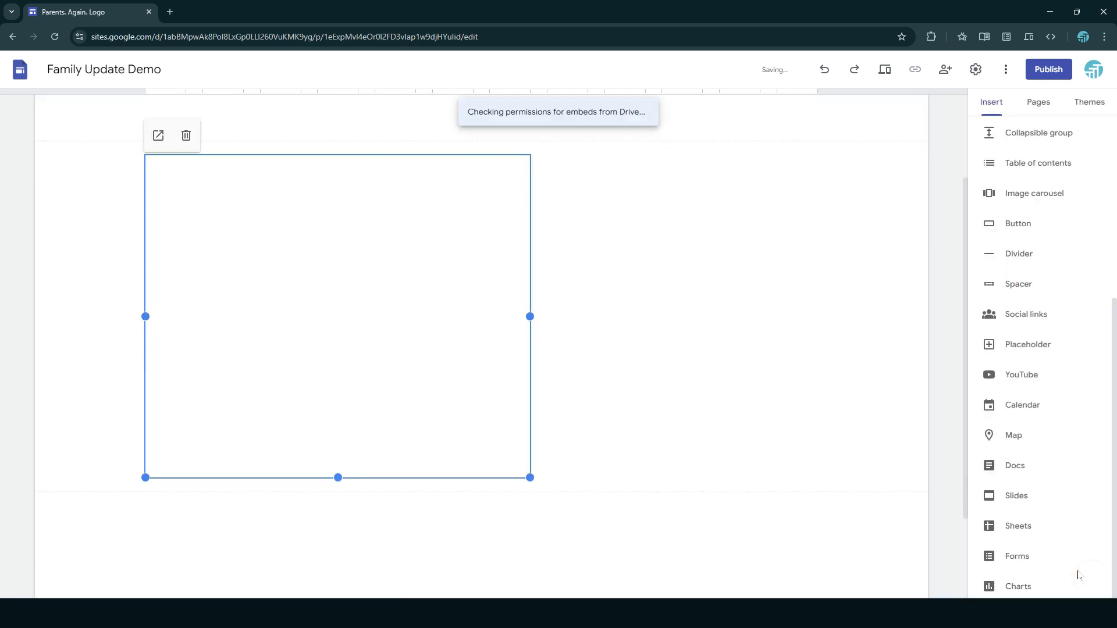
scroll(756, 466, "up", 2)
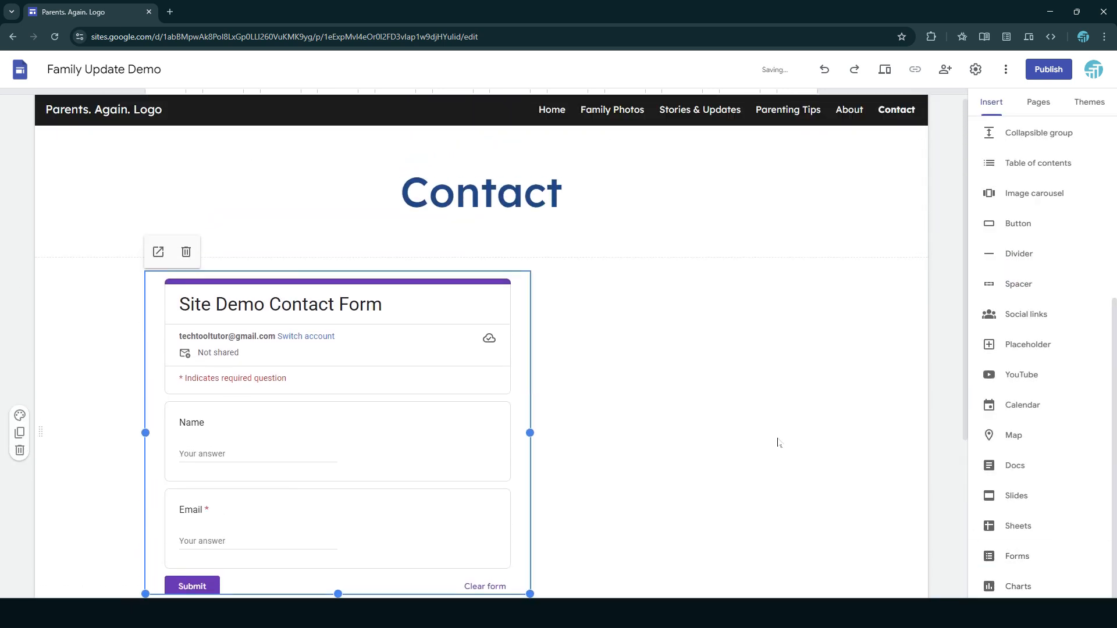
scroll(565, 437, "down", 1)
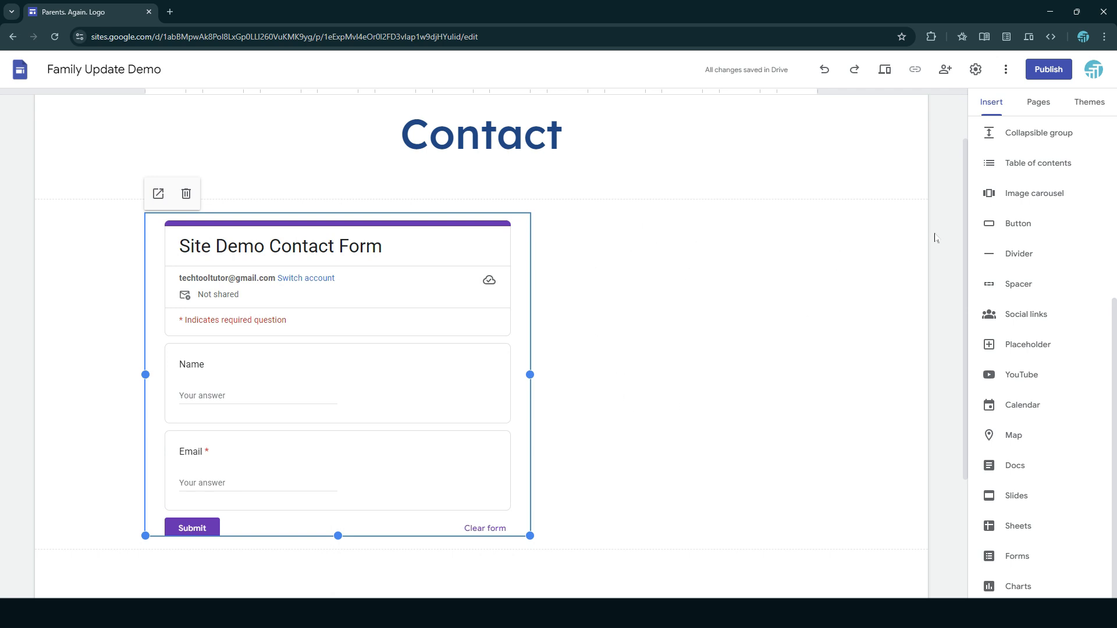
- Insert a text box, narrow it from both sides, and place it beside the contact form on its right
scroll(1030, 194, "up", 5)
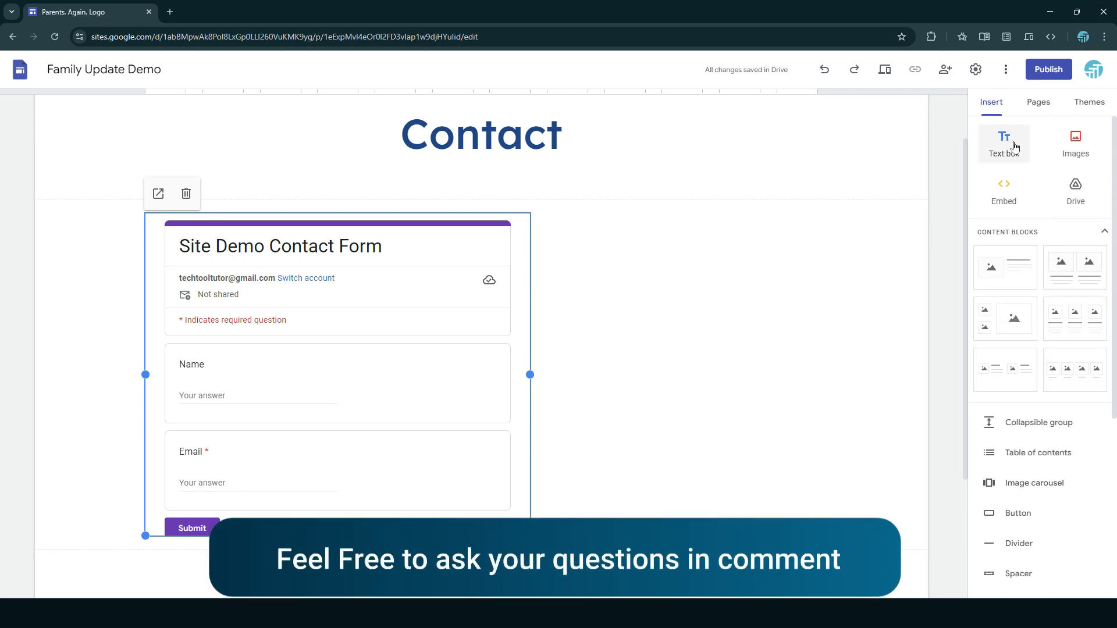
left_click(1014, 145)
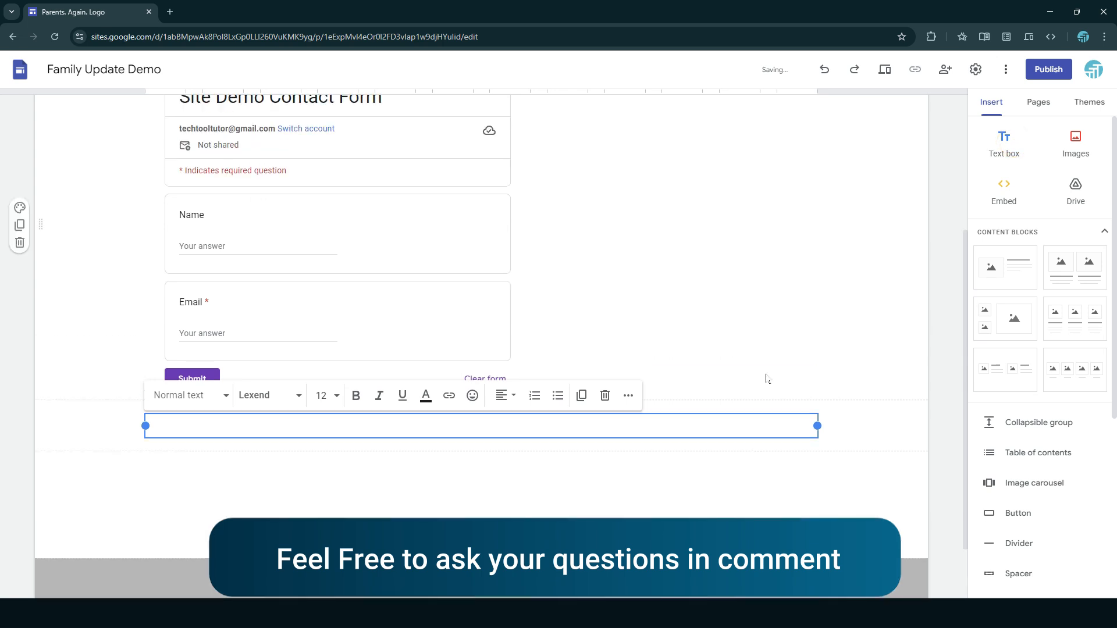
left_click_drag(814, 463, 530, 475)
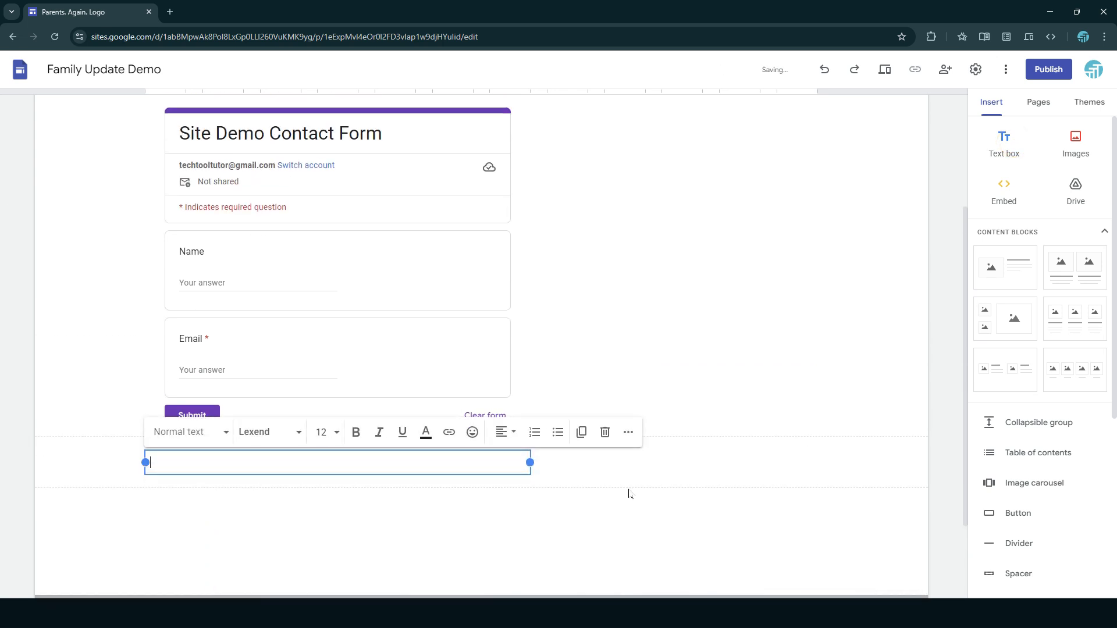
left_click_drag(146, 462, 202, 462)
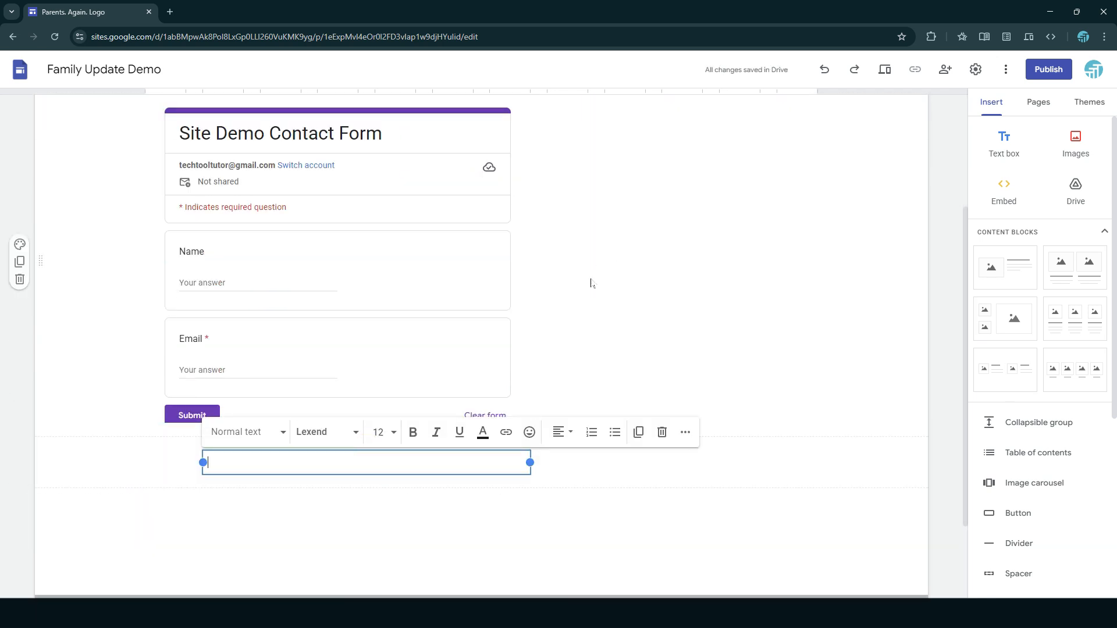
left_click_drag(365, 453, 605, 220)
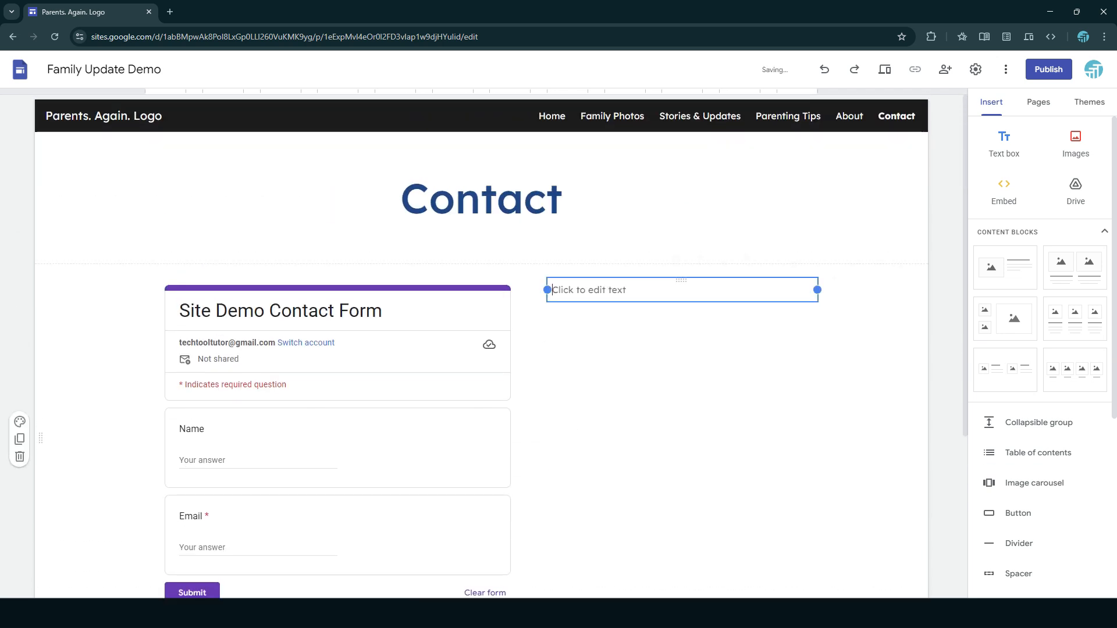
- Enter "Address" and, on a second line, "line1" in the text box beside the contact form
left_click(610, 289)
type("Address")
key("Return")
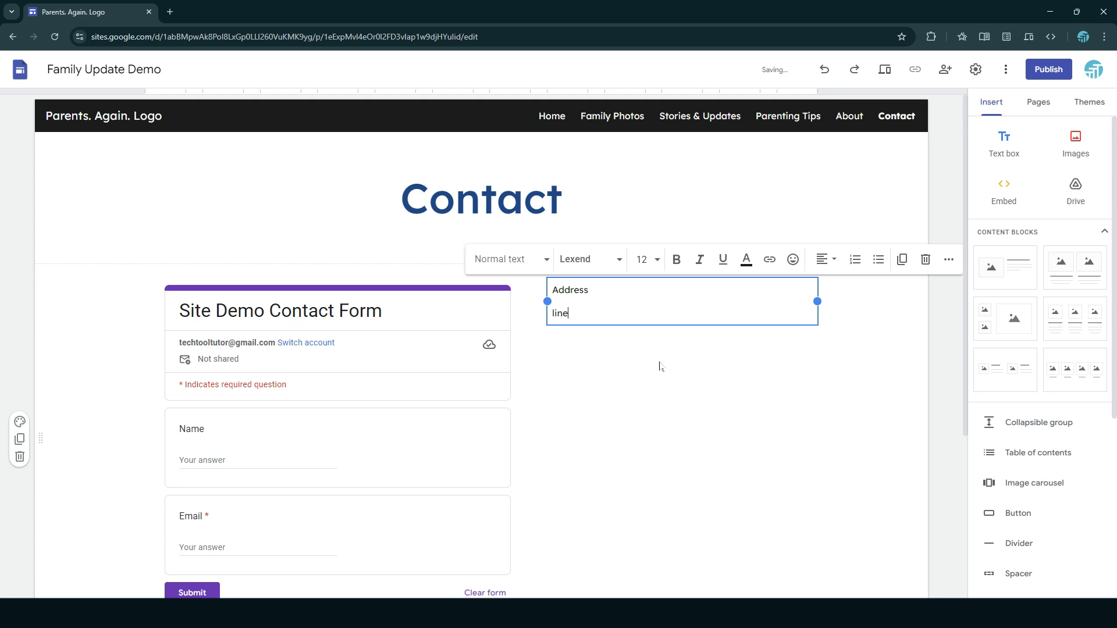
key("Return")
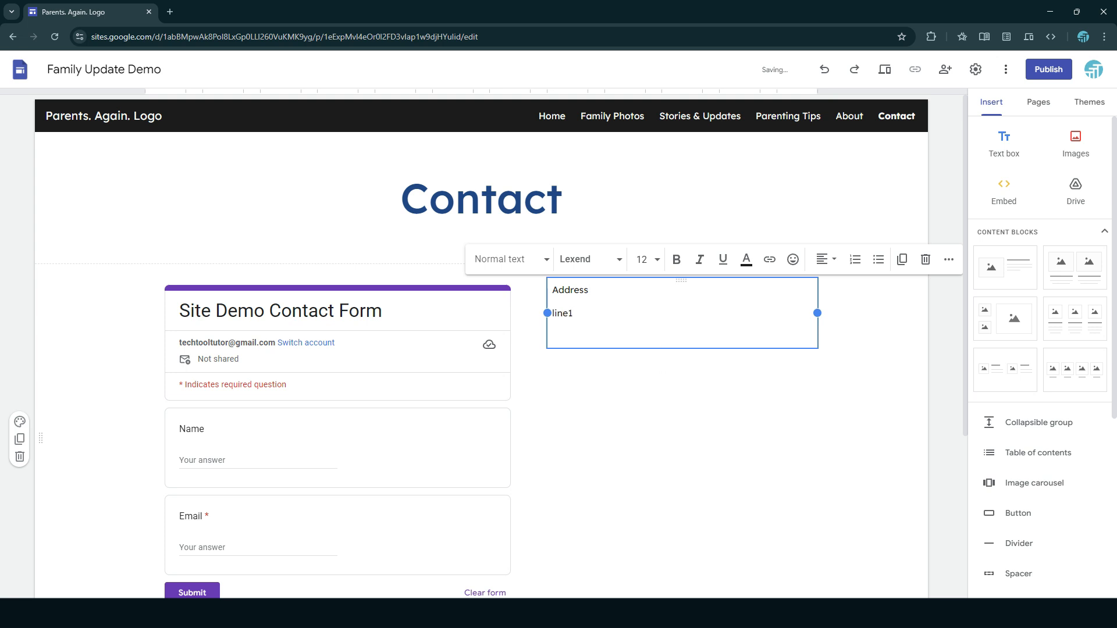
scroll(778, 461, "down", 5)
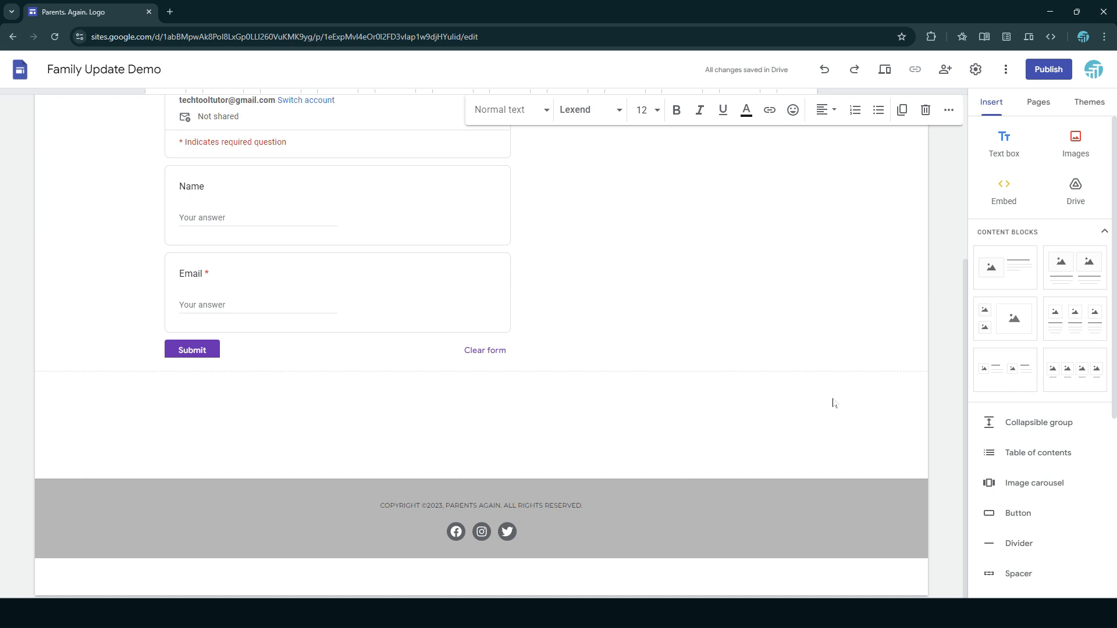
scroll(833, 402, "up", 5)
left_click(777, 414)
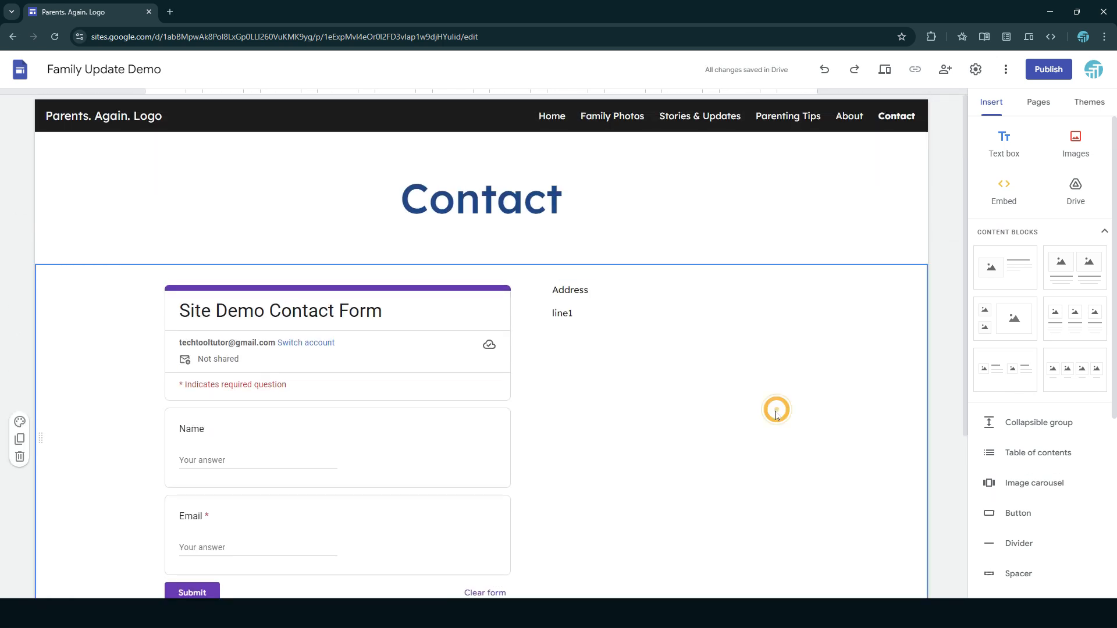
- Insert a map of Mumbai, Maharashtra, India into the Contact page, zoomed in and centred around the city marker
scroll(1062, 452, "down", 4)
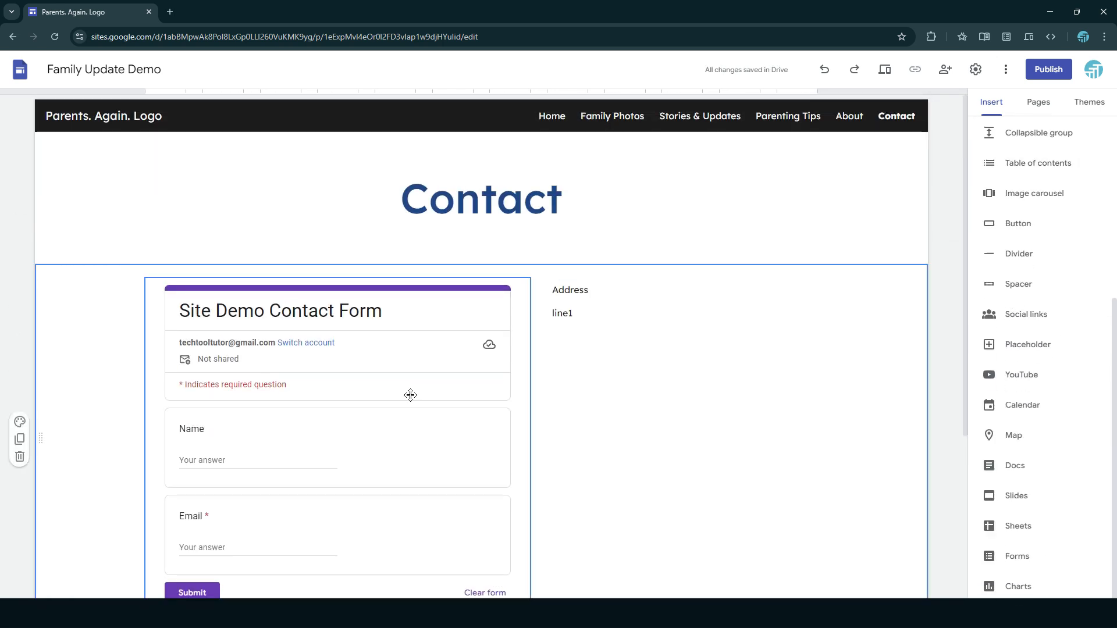
scroll(673, 494, "down", 4)
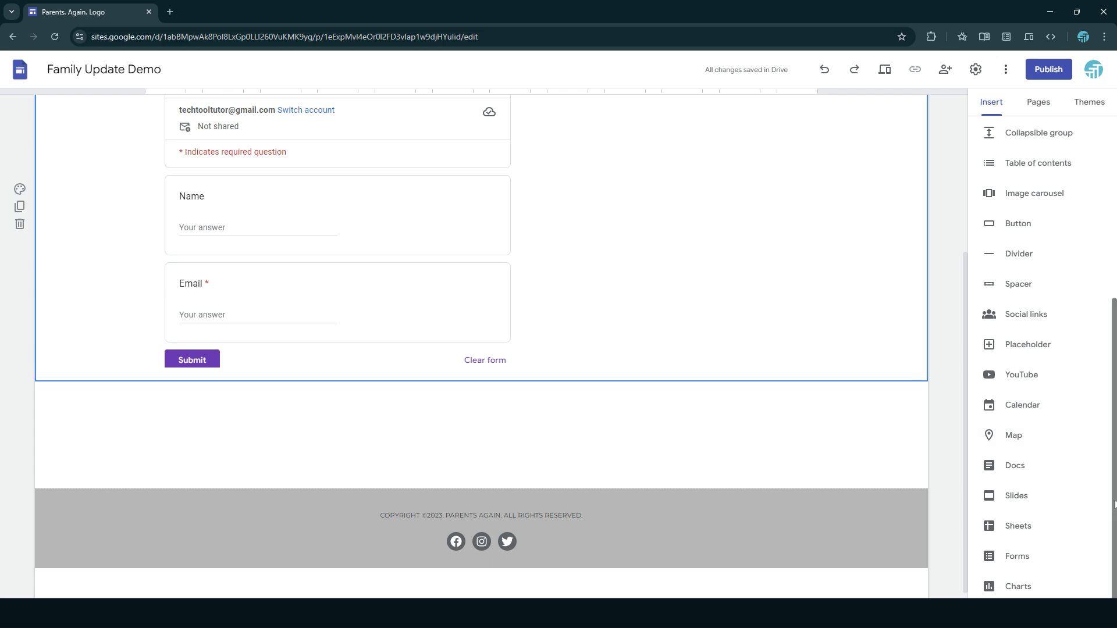
left_click(1027, 444)
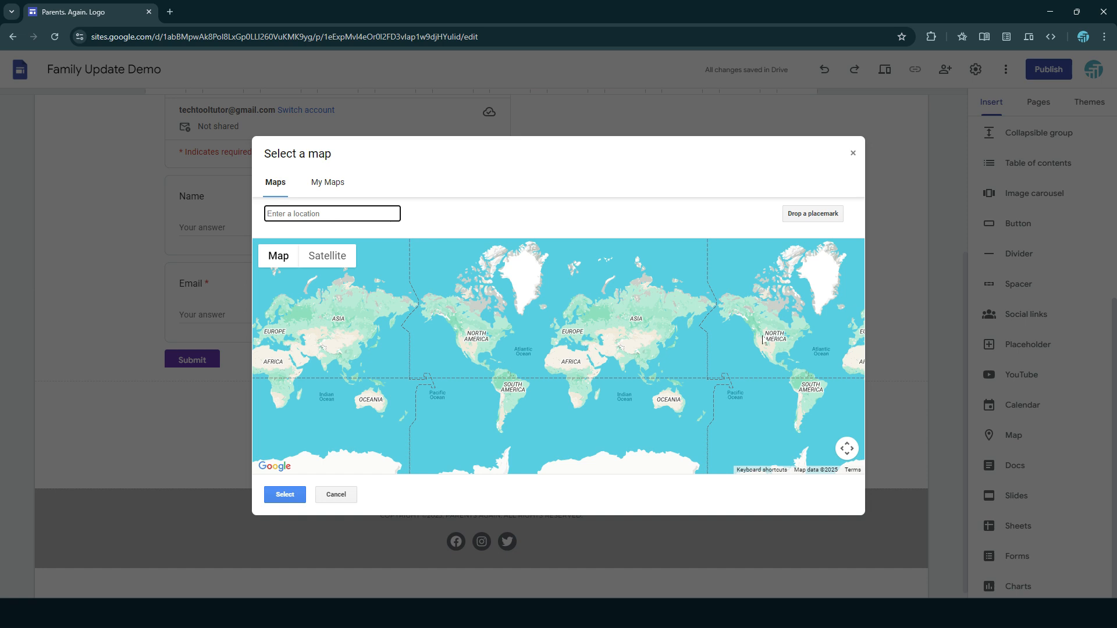
left_click(338, 216)
type("mumba")
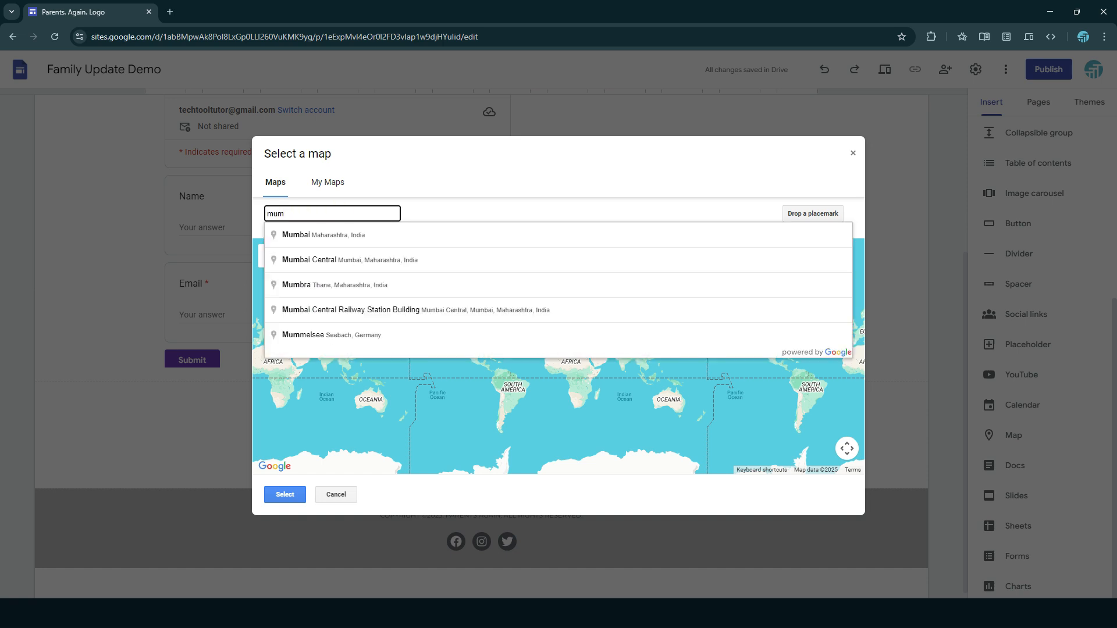
left_click(340, 235)
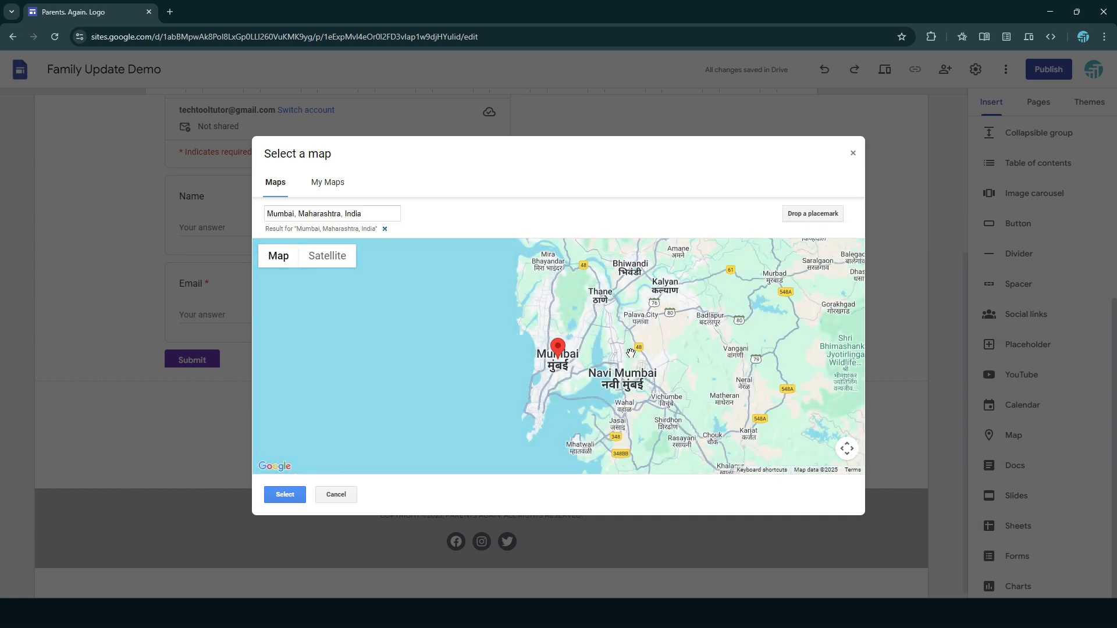
scroll(558, 357, "up", 2)
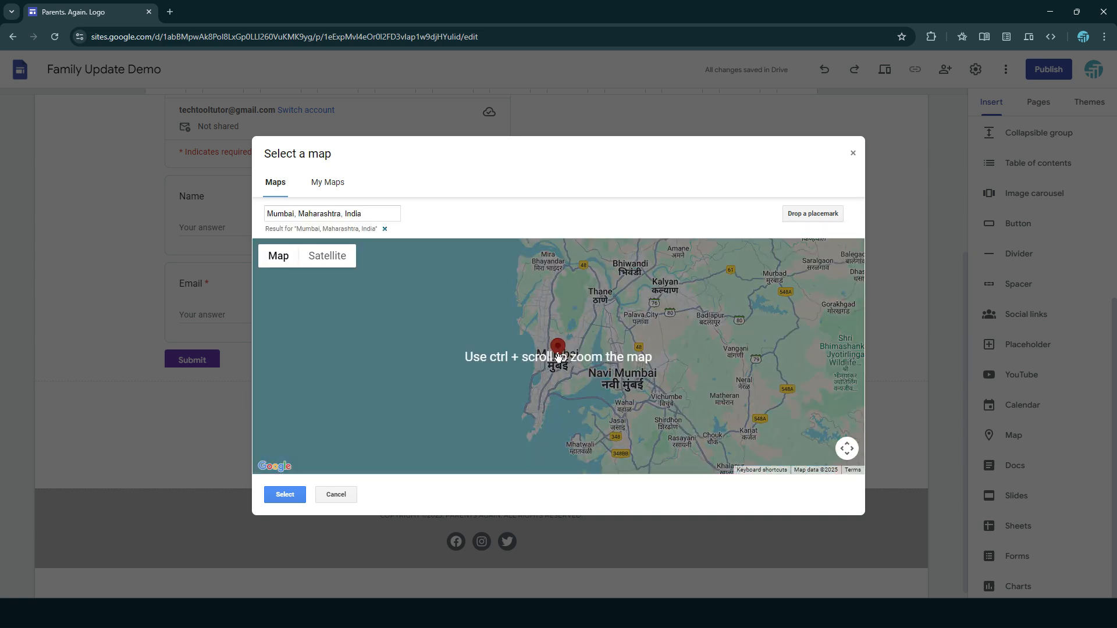
scroll(578, 363, "up", 2)
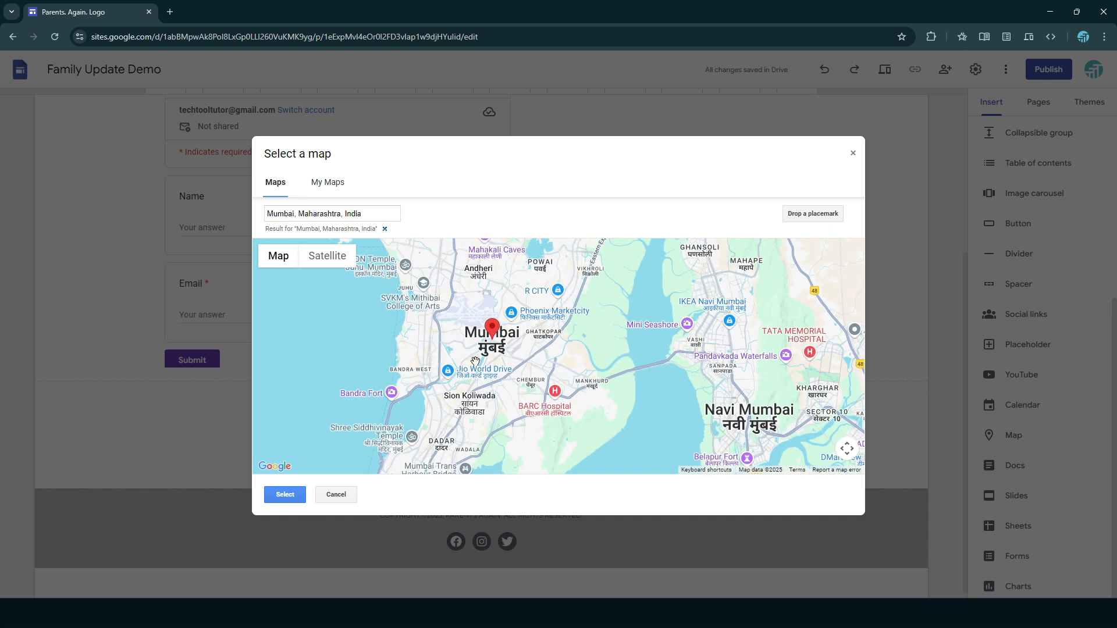
left_click_drag(475, 361, 526, 370)
left_click(285, 494)
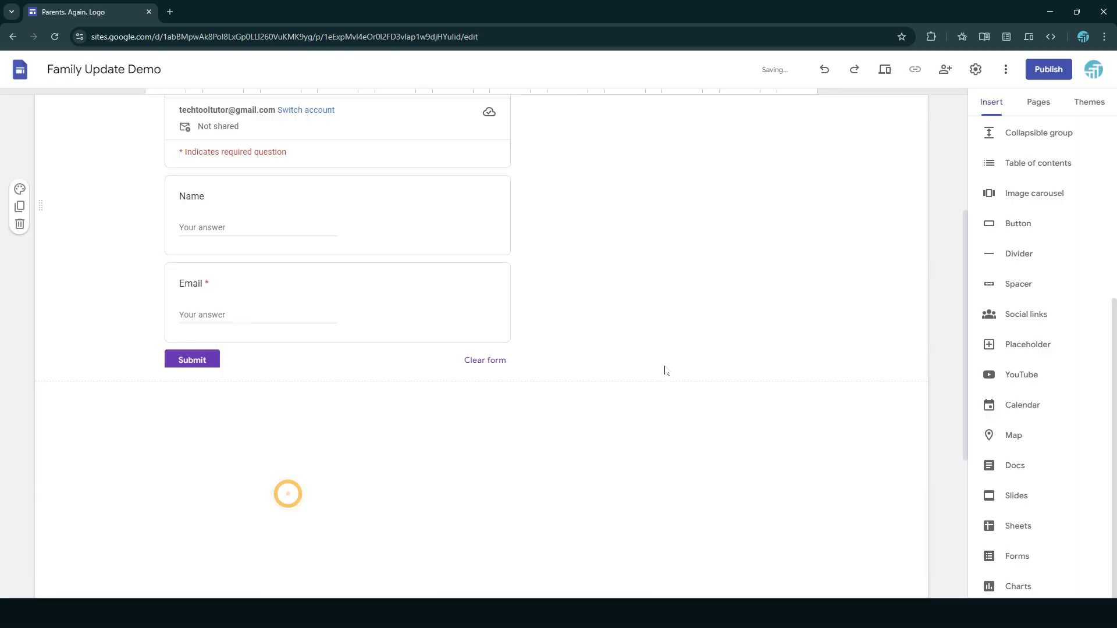
- Move the Mumbai map beside the contact form, directly below the address text
scroll(609, 454, "up", 3)
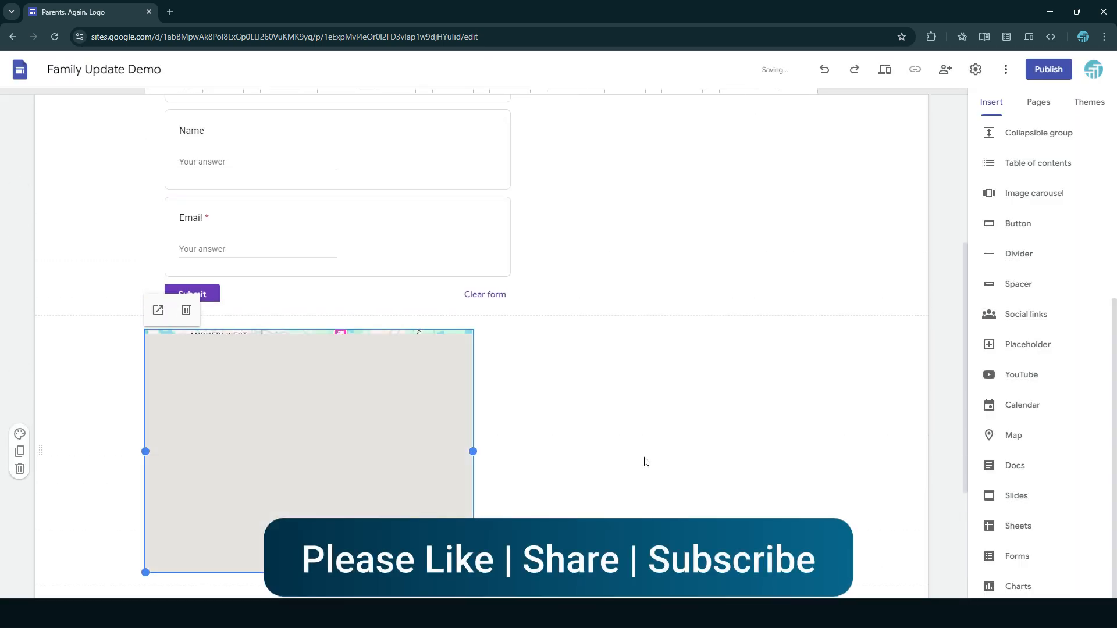
scroll(566, 451, "up", 2)
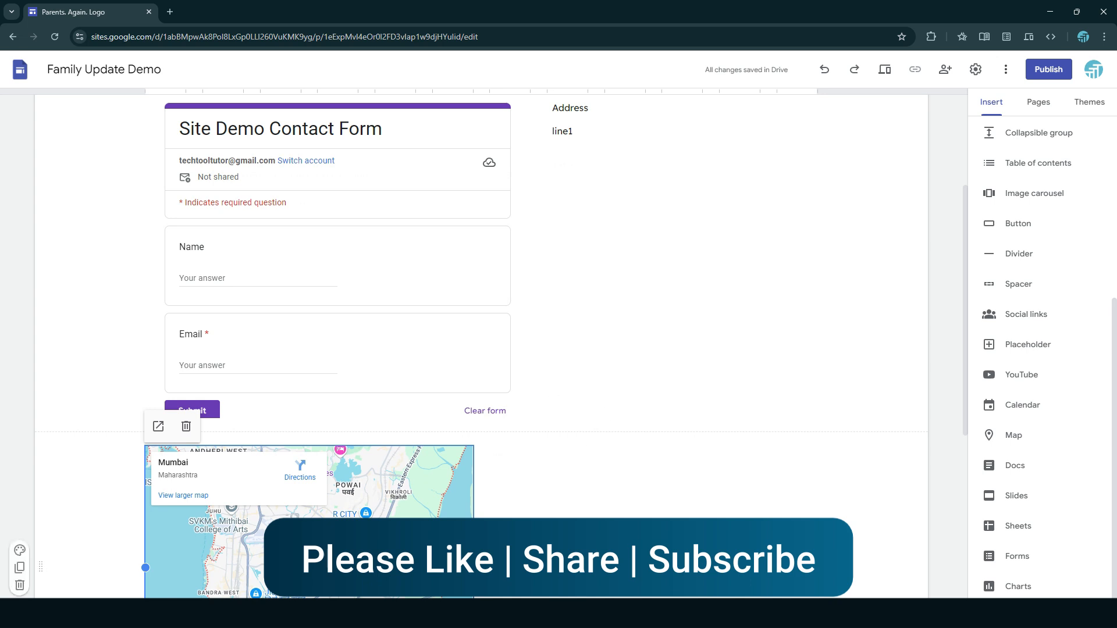
left_click_drag(375, 529, 706, 265)
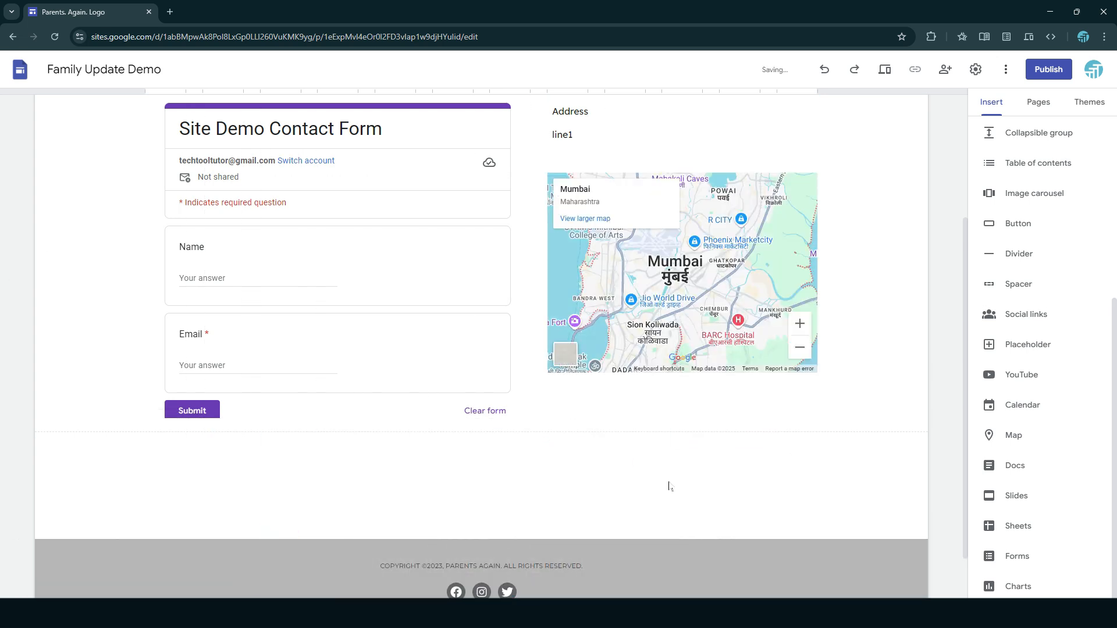
scroll(631, 491, "up", 3)
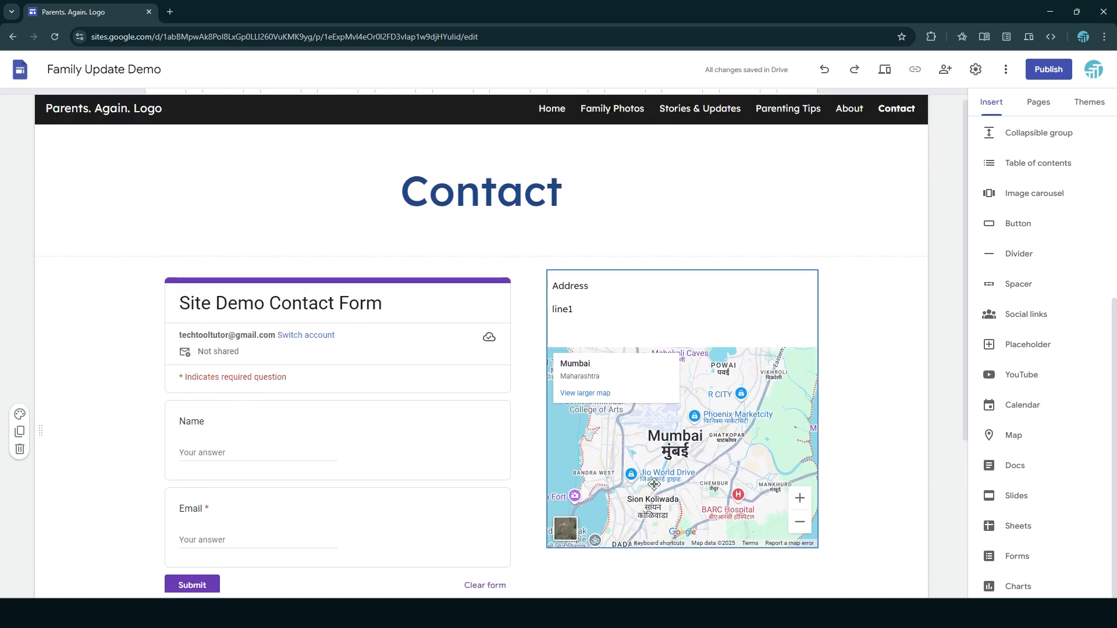
- Publish the site to the web with the web address "parentsagaindemo"
left_click(1052, 71)
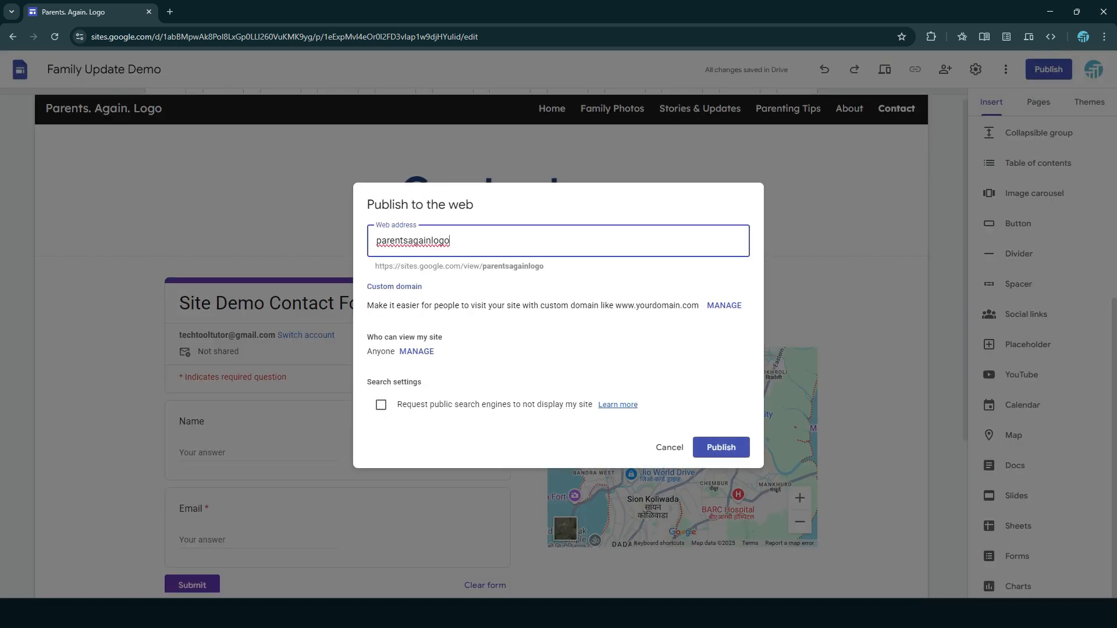
double_click(460, 243)
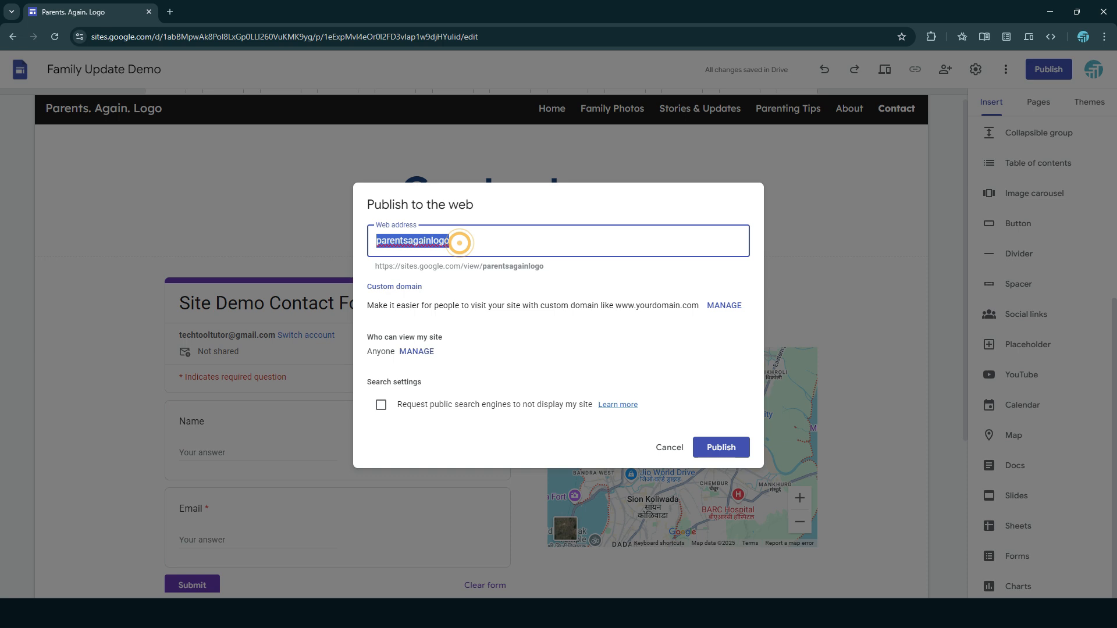
left_click(459, 244)
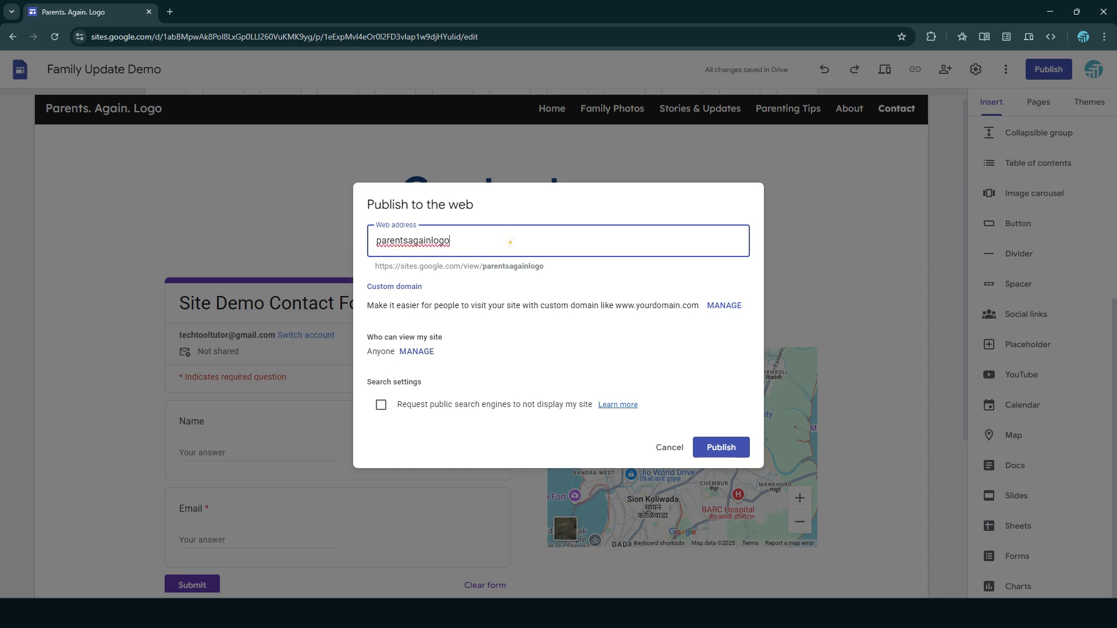
double_click(494, 241)
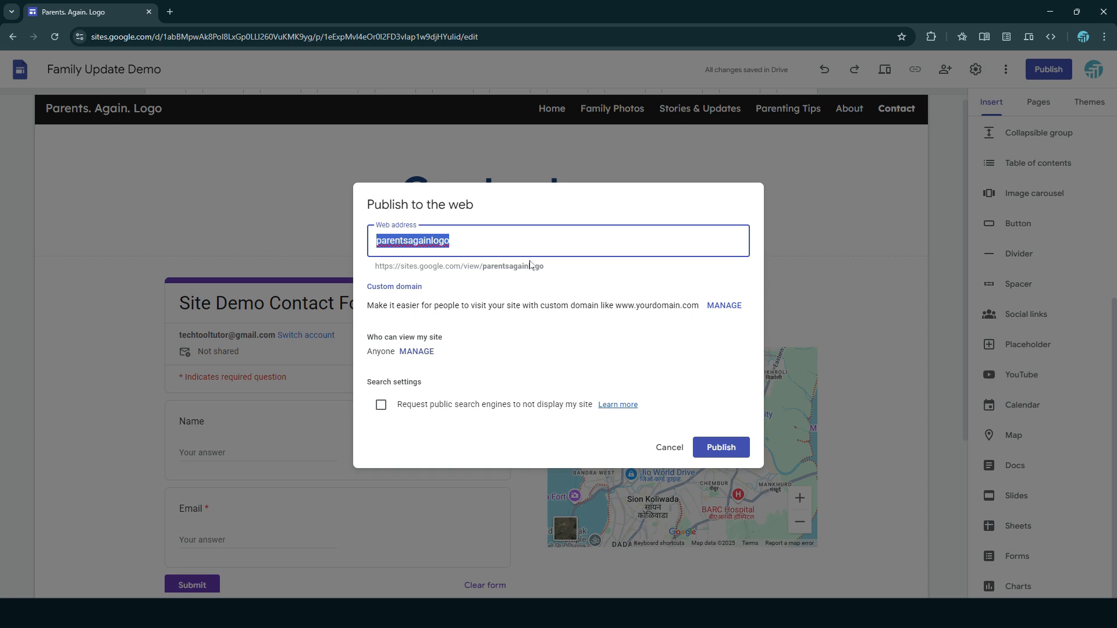
left_click(473, 242)
left_click_drag(451, 240, 434, 242)
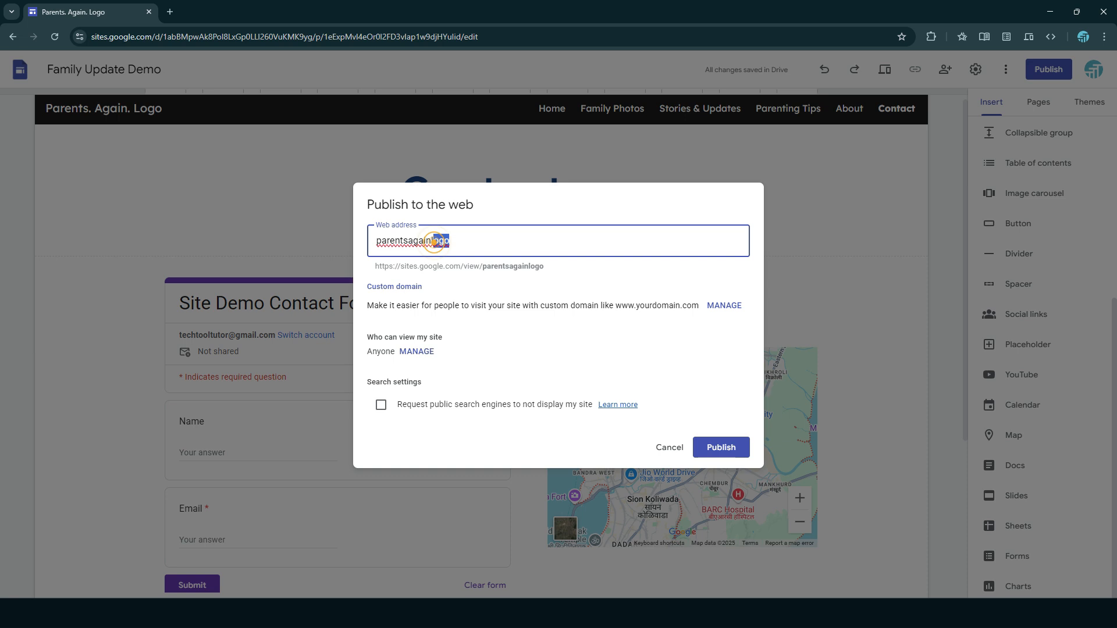
key("BackSpace")
type("demo")
left_click(407, 242)
left_click(482, 242)
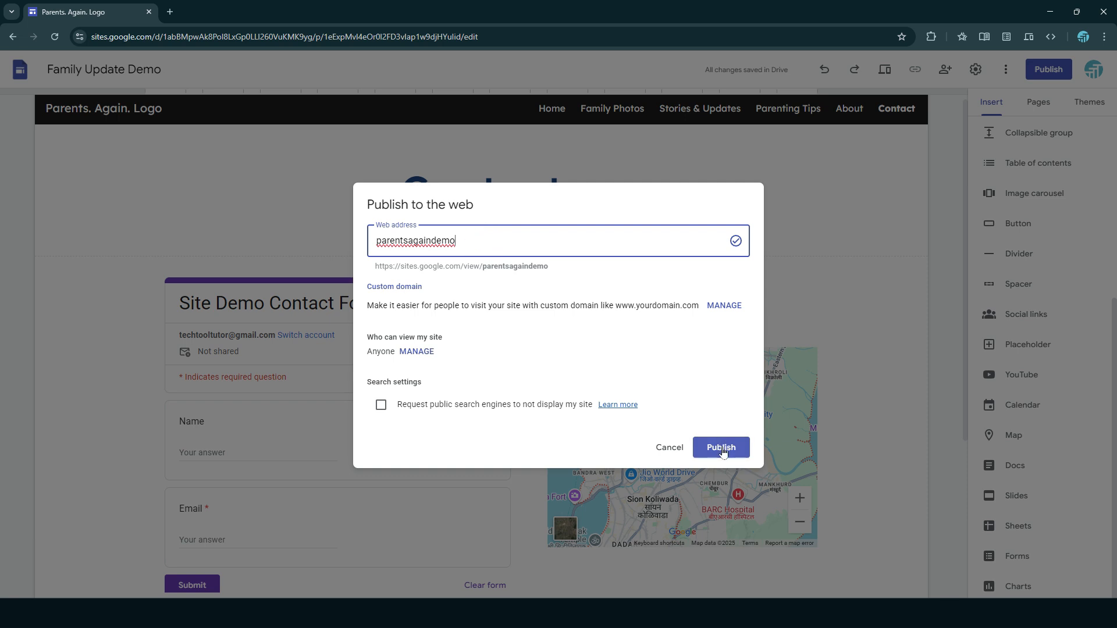
left_click(723, 450)
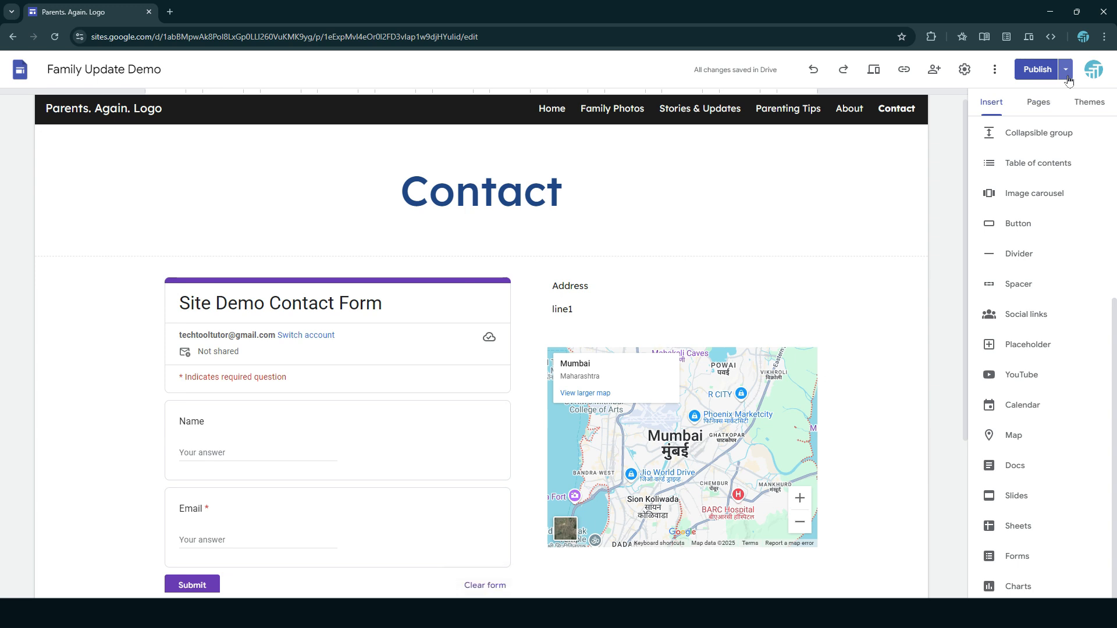
- Preview the Contact page, check the layout of its form and map, and close the preview
left_click(873, 70)
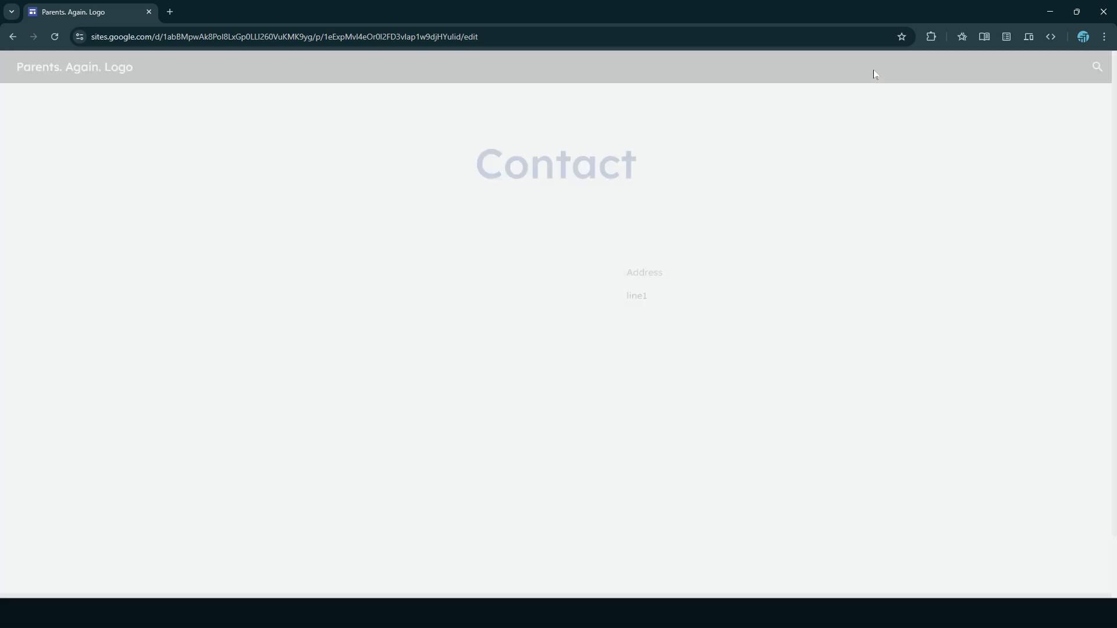
scroll(930, 373, "down", 2)
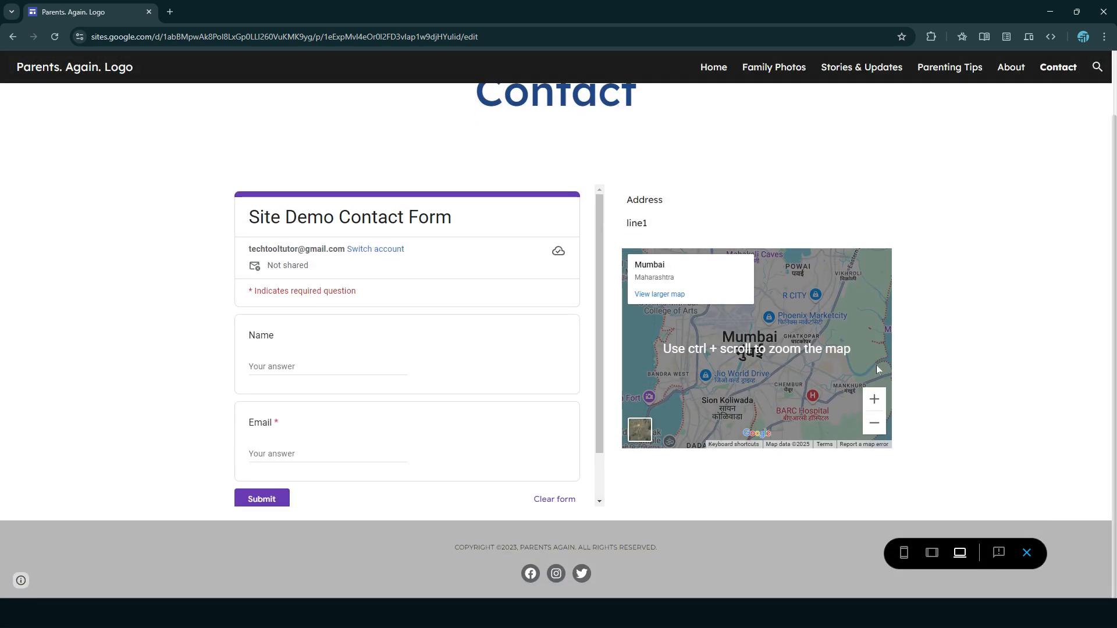
scroll(910, 378, "up", 2)
scroll(458, 394, "down", 1)
scroll(458, 394, "up", 1)
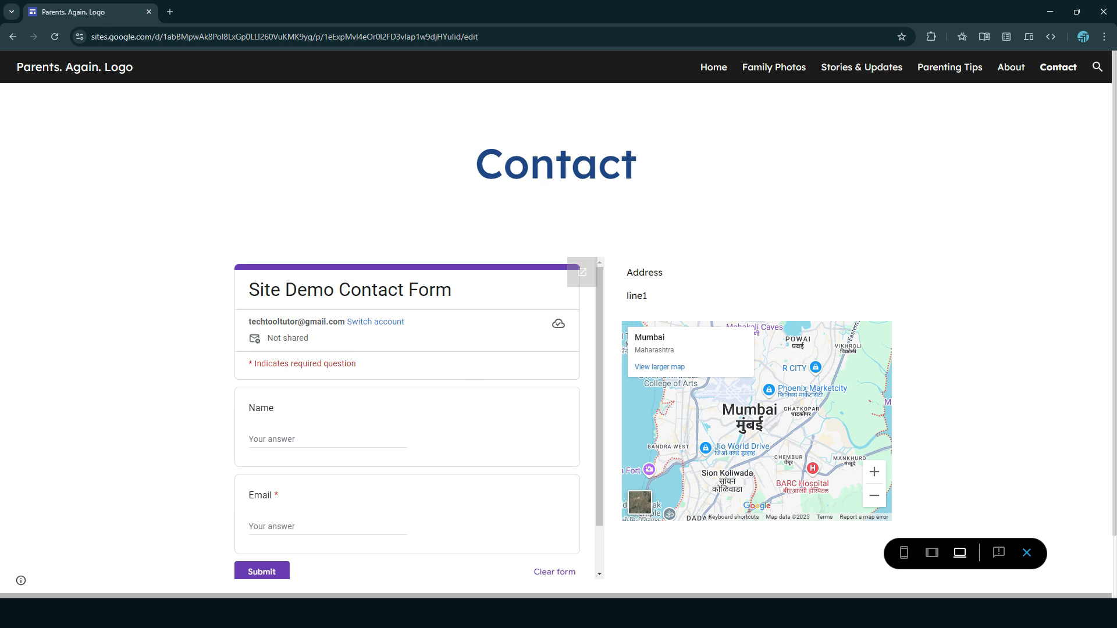
left_click(1027, 554)
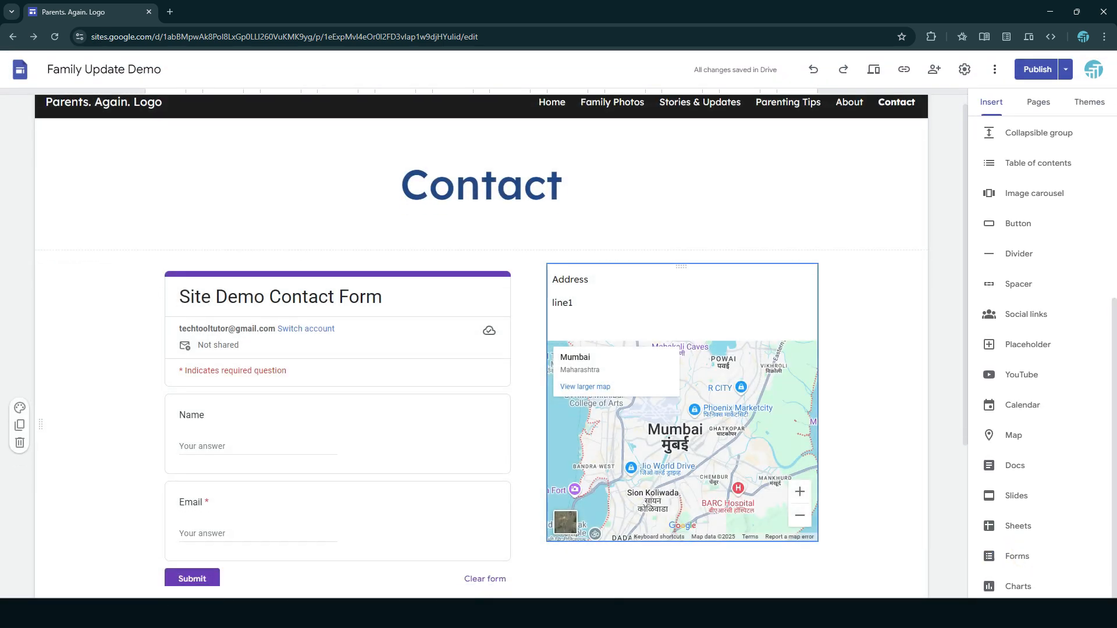
- Extend the embedded contact form downward so it is taller on the Contact page
scroll(693, 325, "down", 4)
left_click(379, 348)
left_click_drag(344, 364, 338, 447)
scroll(671, 422, "up", 4)
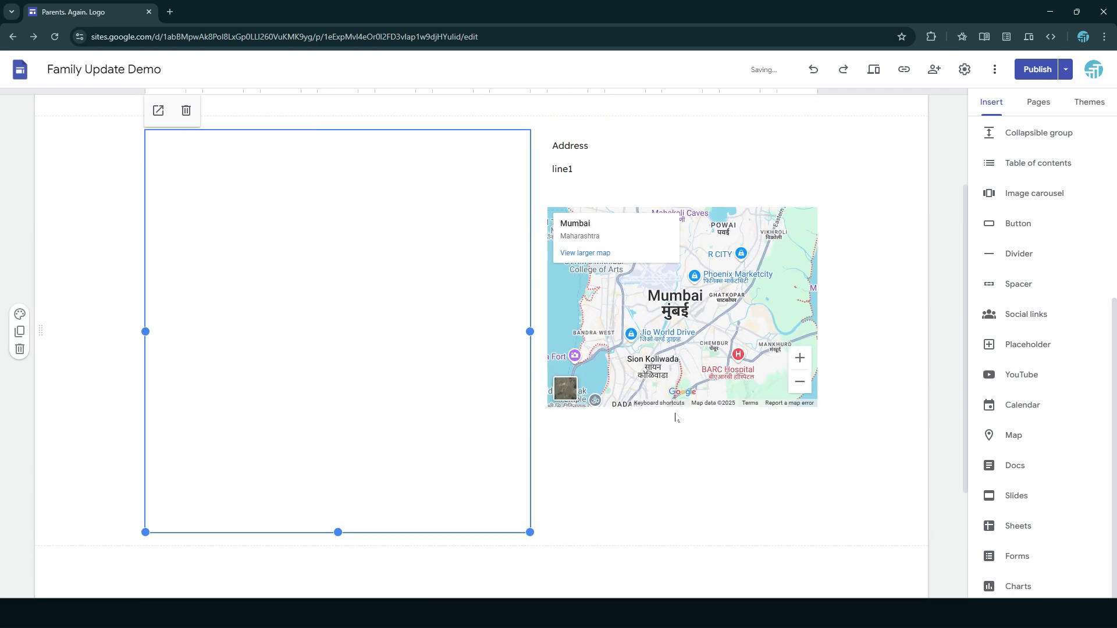
- Preview the Contact page with the resized form at large-screen and phone sizes, and return to the editor
left_click(868, 76)
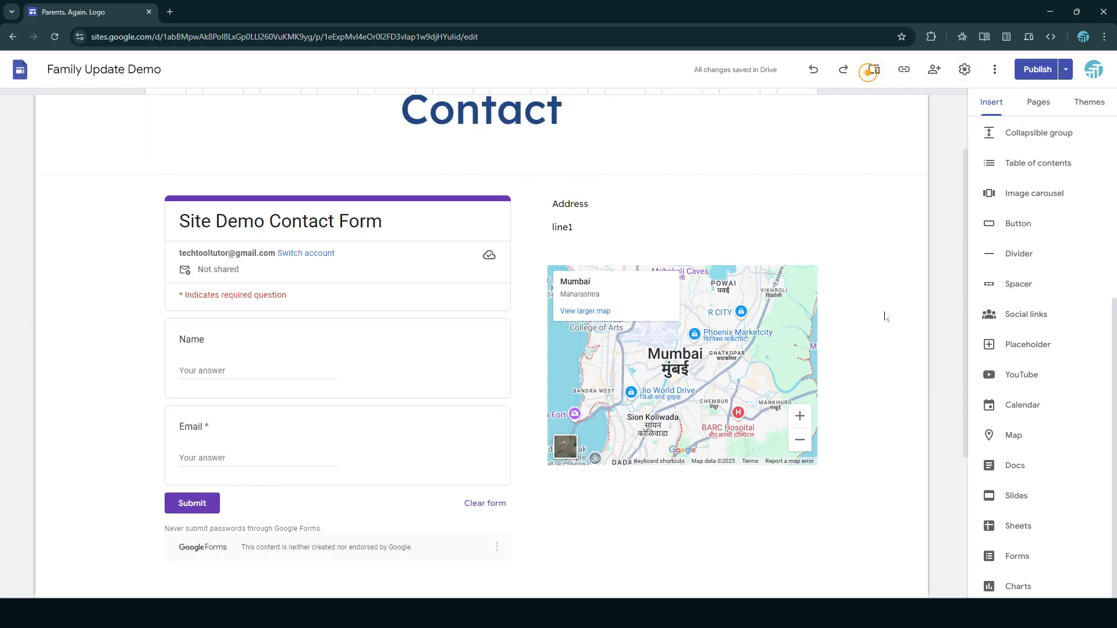
scroll(786, 343, "down", 2)
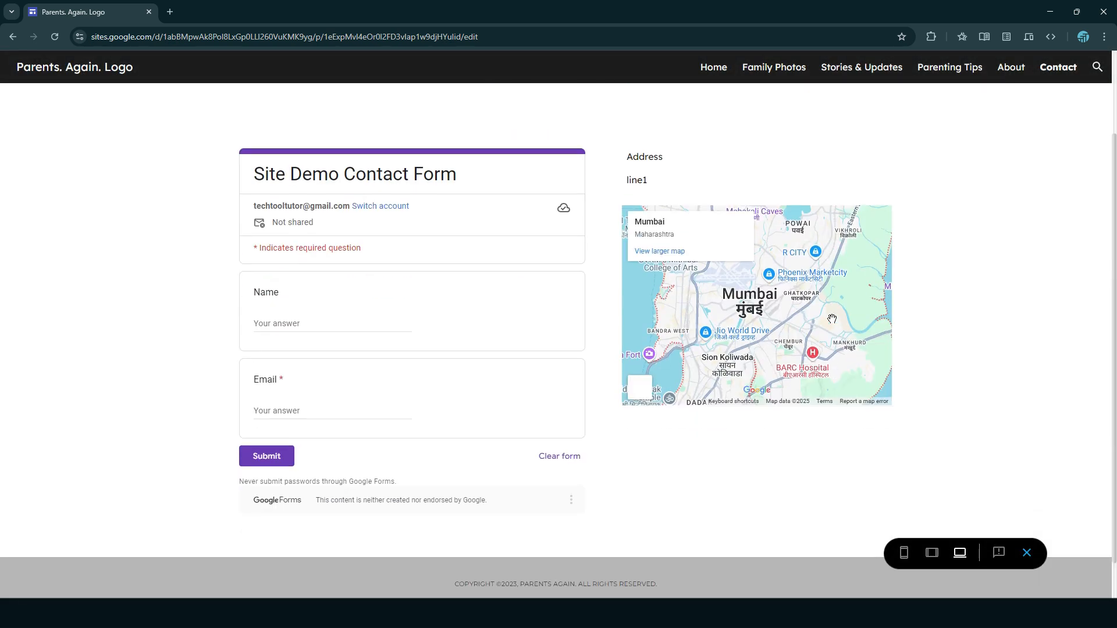
scroll(814, 407, "up", 2)
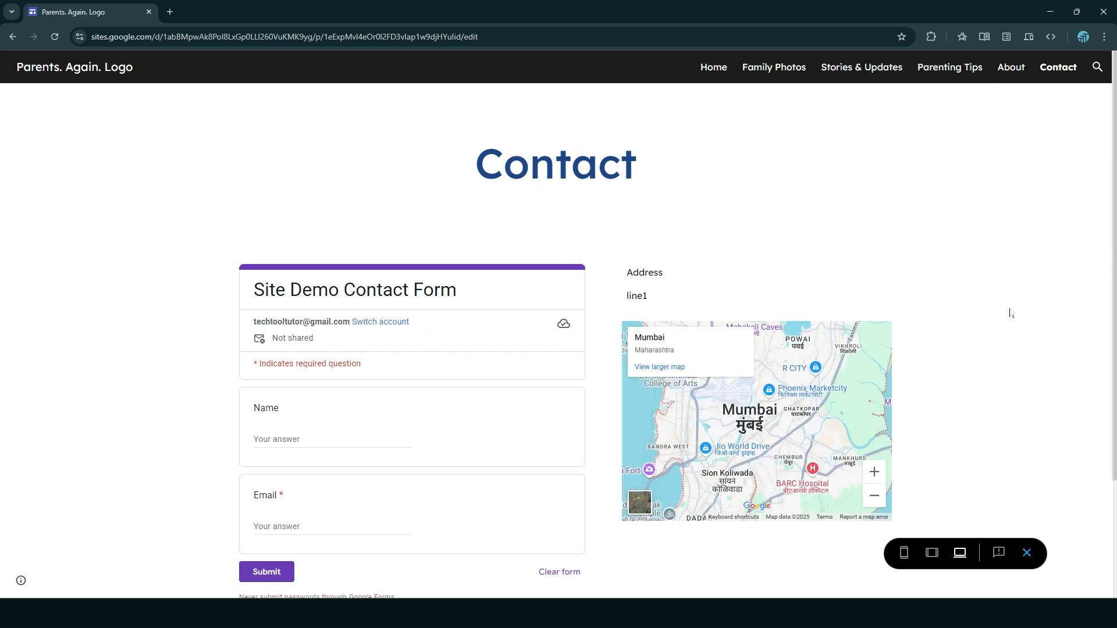
left_click(904, 560)
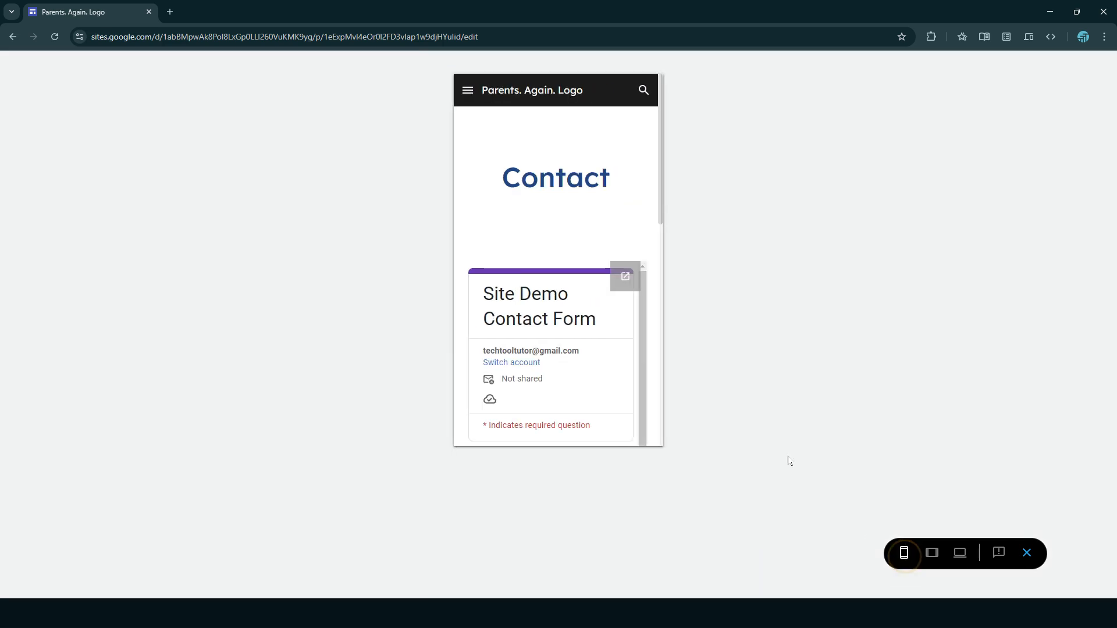
scroll(644, 235, "down", 3)
scroll(644, 234, "down", 5)
scroll(594, 354, "up", 10)
left_click(963, 558)
left_click(1027, 553)
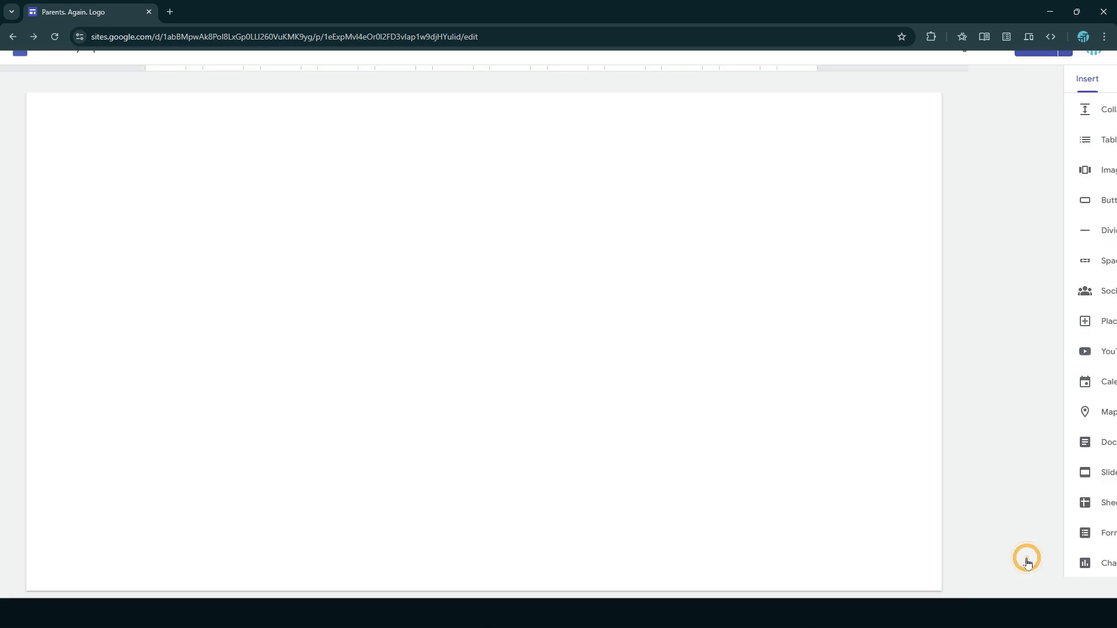
- Create a menu section named "Info" and nest the Contact page under it
left_click(1056, 102)
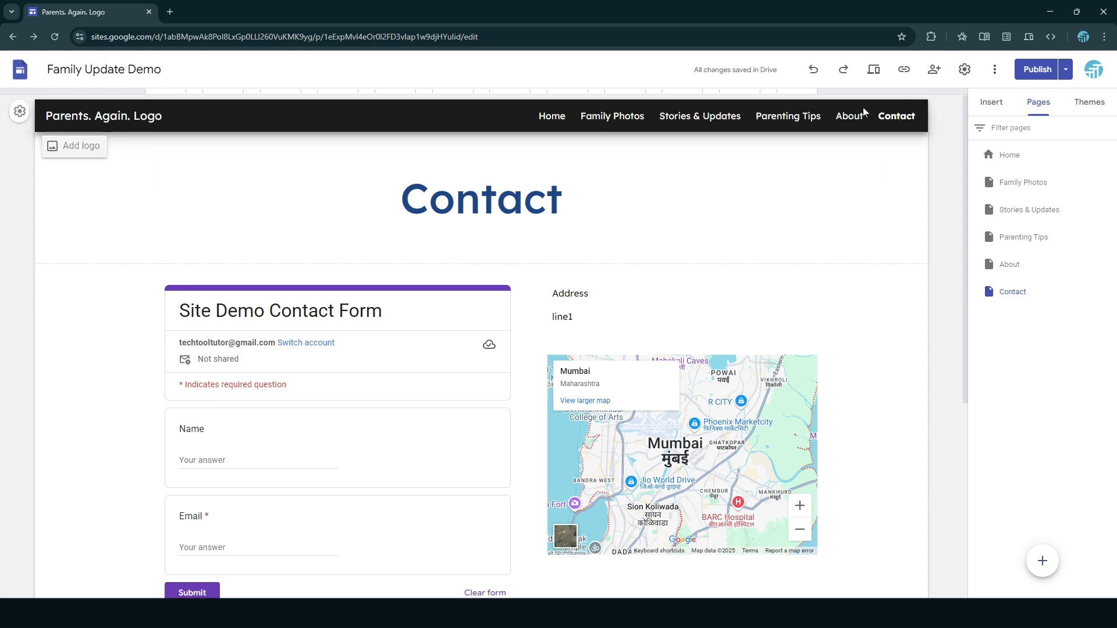
mouse_move(1047, 574)
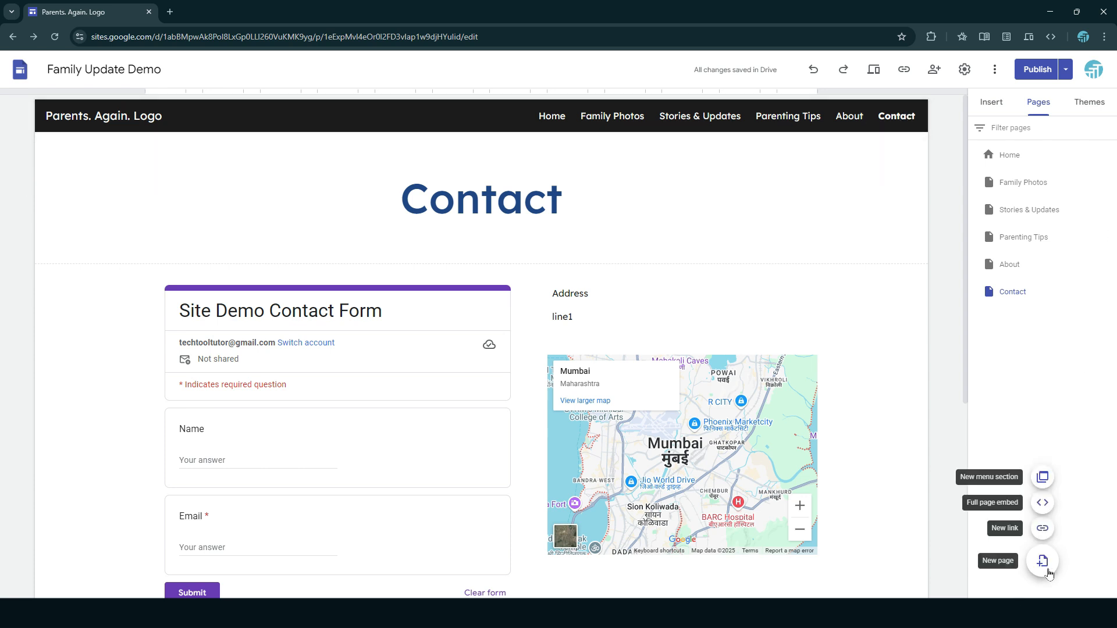
left_click(1043, 479)
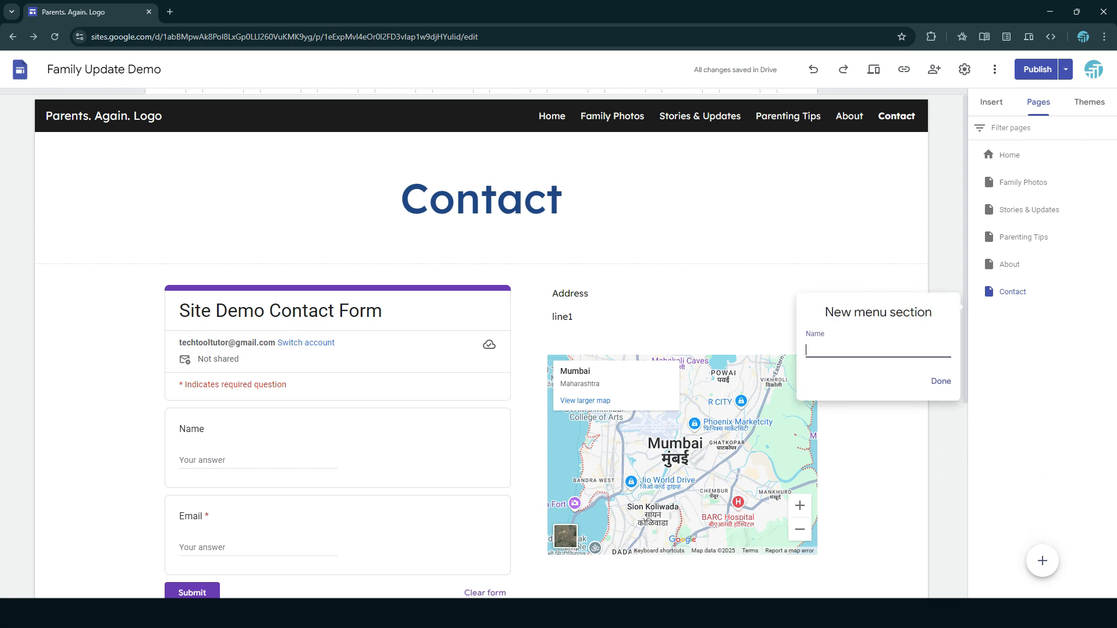
type("In")
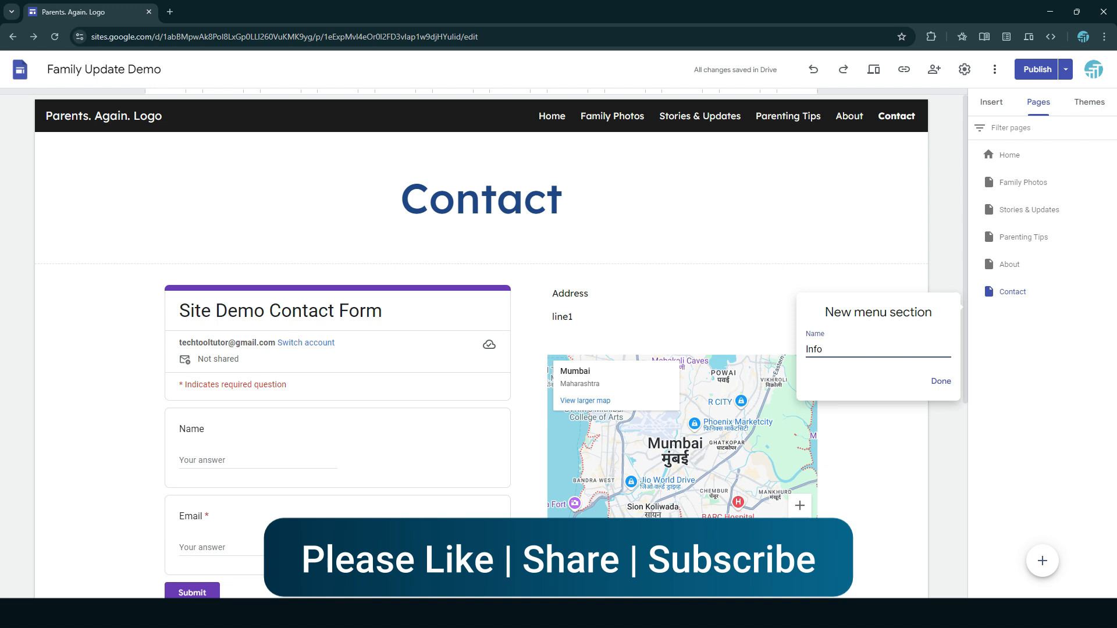
type("fo")
left_click(948, 387)
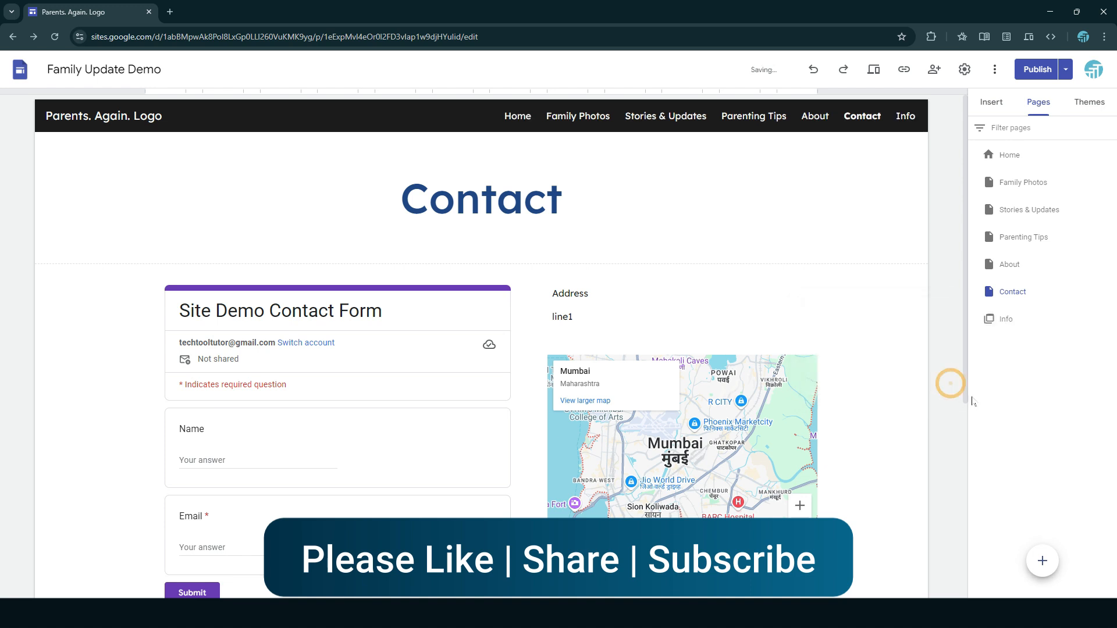
left_click_drag(1006, 290, 1080, 319)
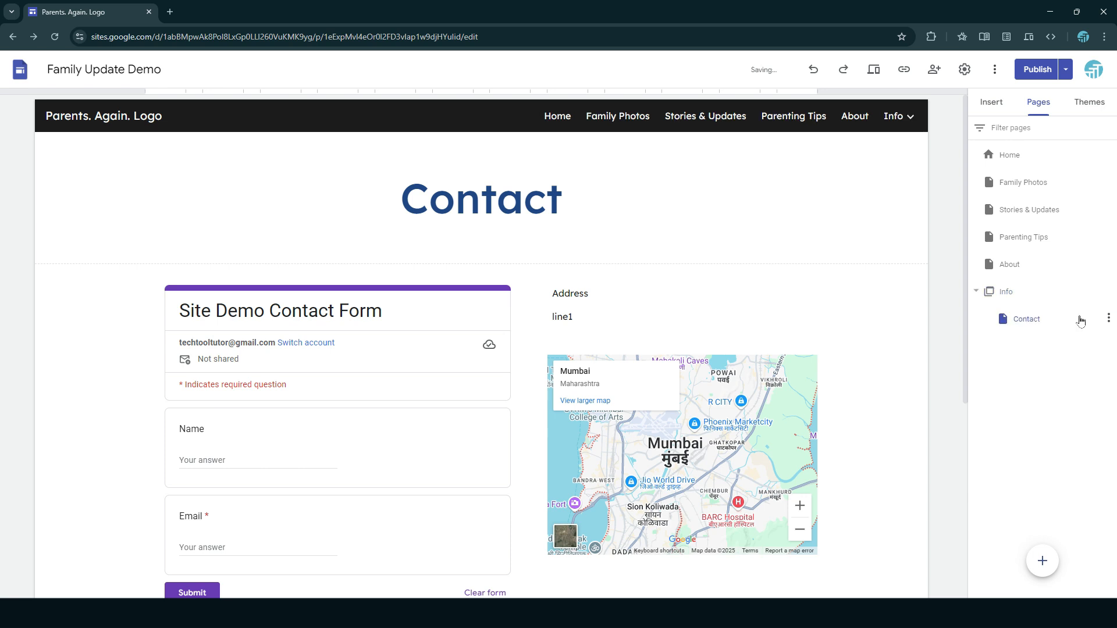
- Nest the About page under the Info section above Contact, and check the section's dropdown in the site header
left_click(1037, 264)
left_click_drag(1036, 264, 1036, 265)
left_click(1033, 265)
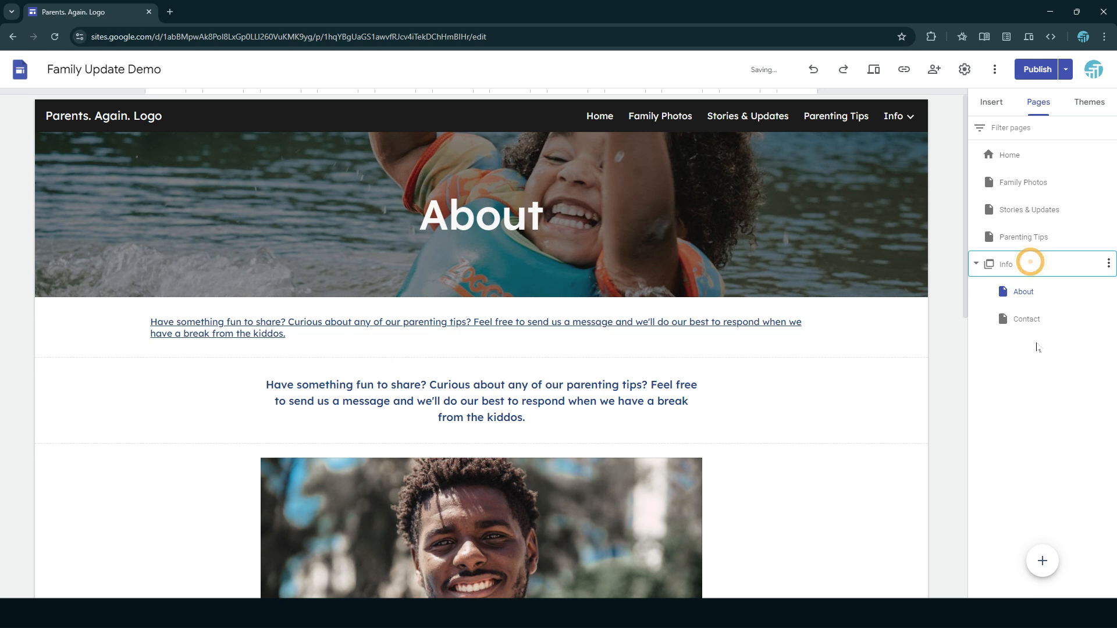
mouse_move(911, 117)
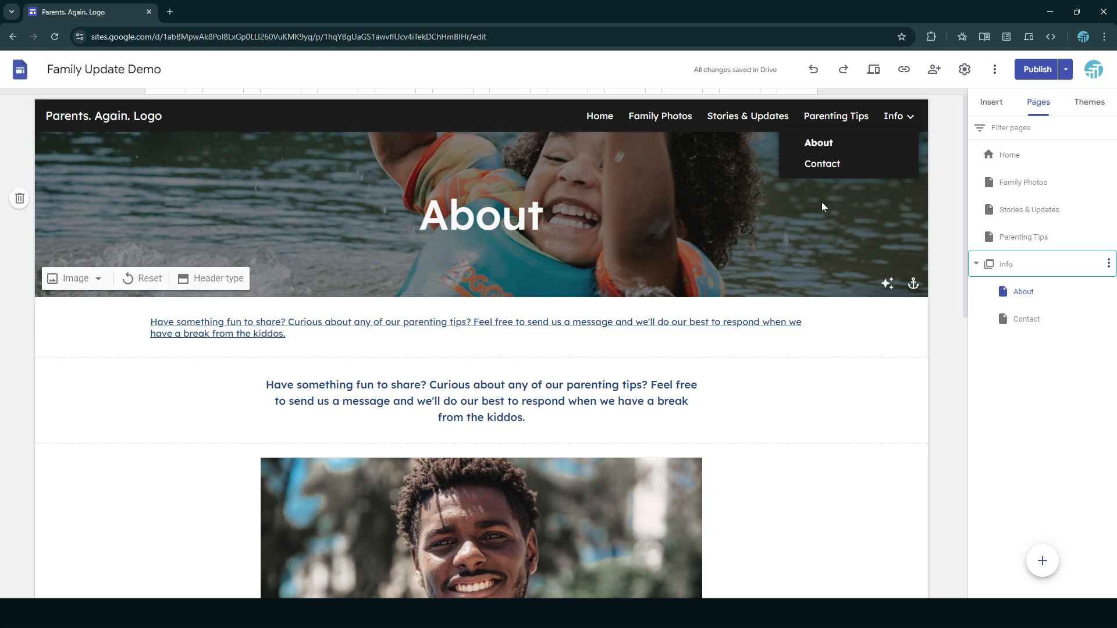
- Try the Side navigation mode in the site's navigation settings, return the mode to Top, and close the settings
left_click(16, 113)
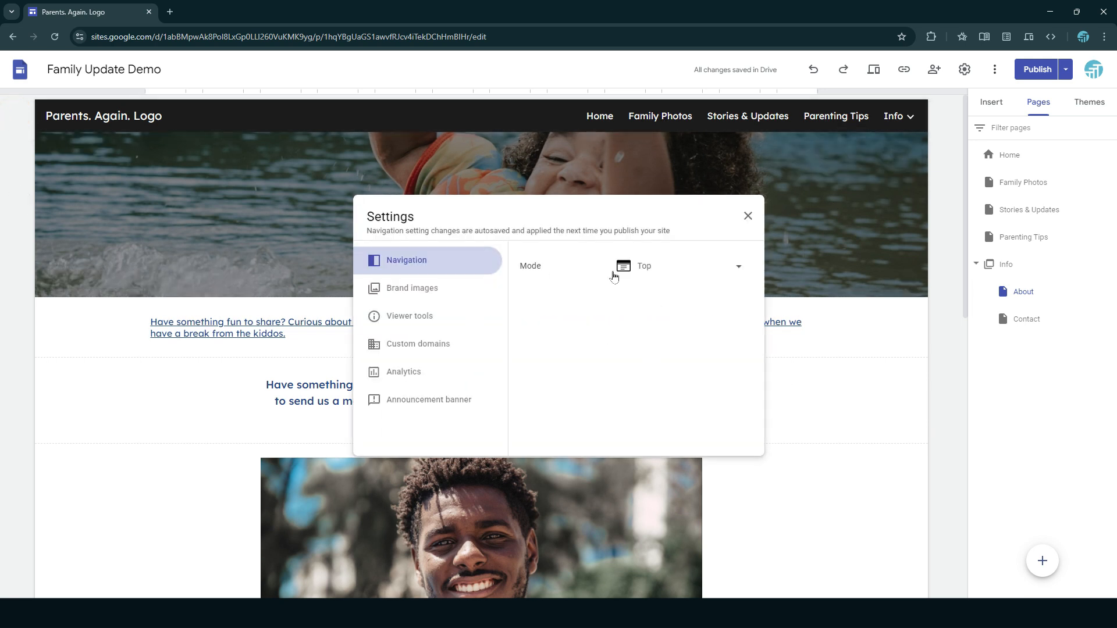
left_click(719, 273)
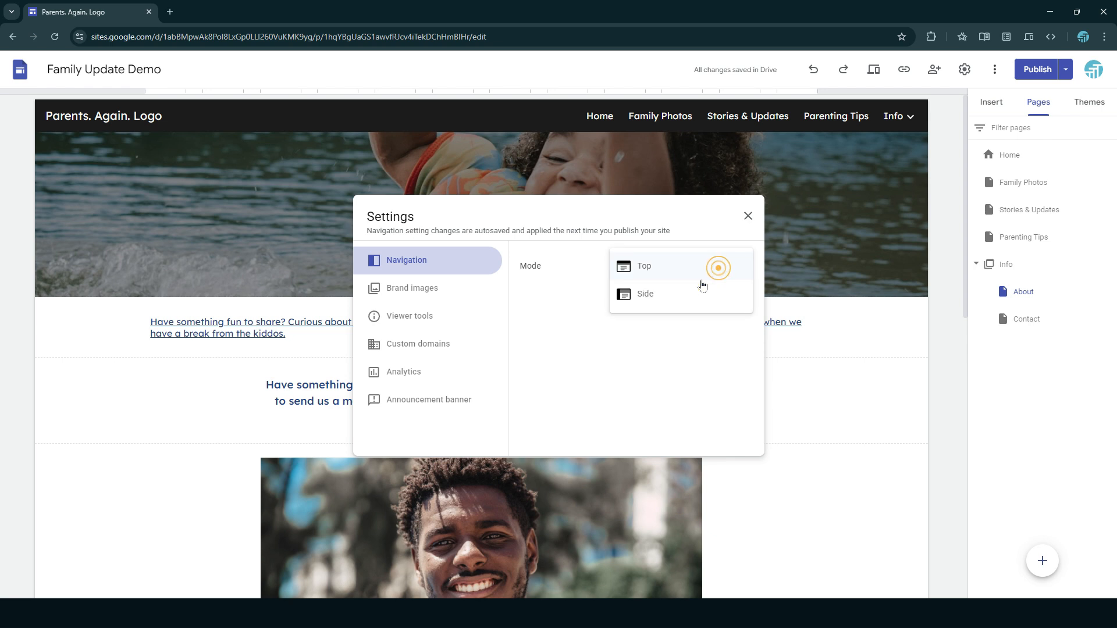
left_click(653, 296)
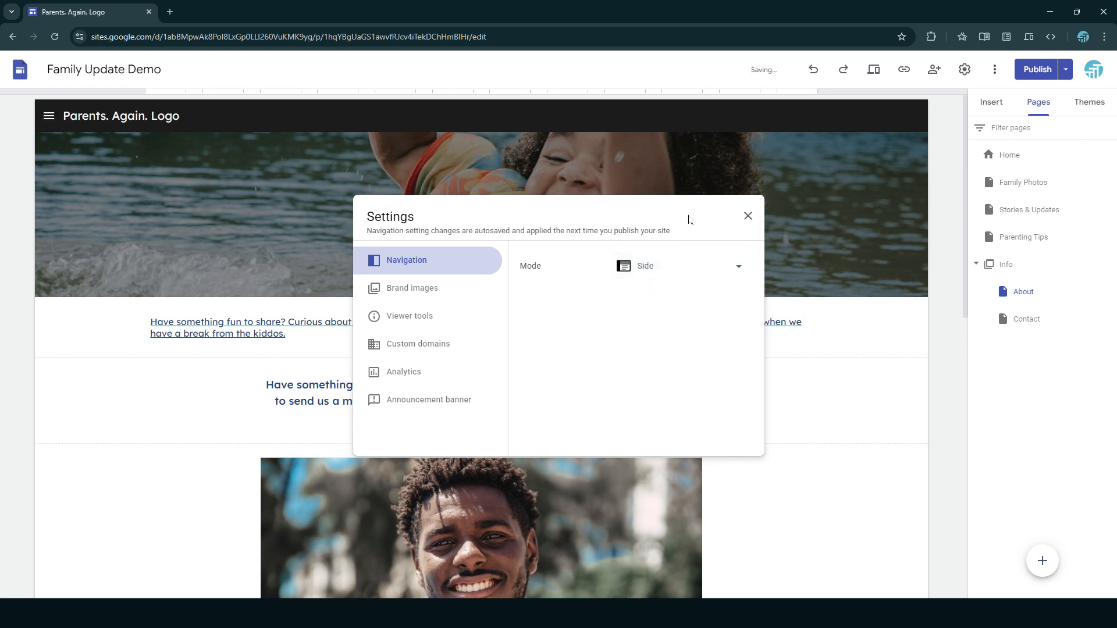
left_click(692, 265)
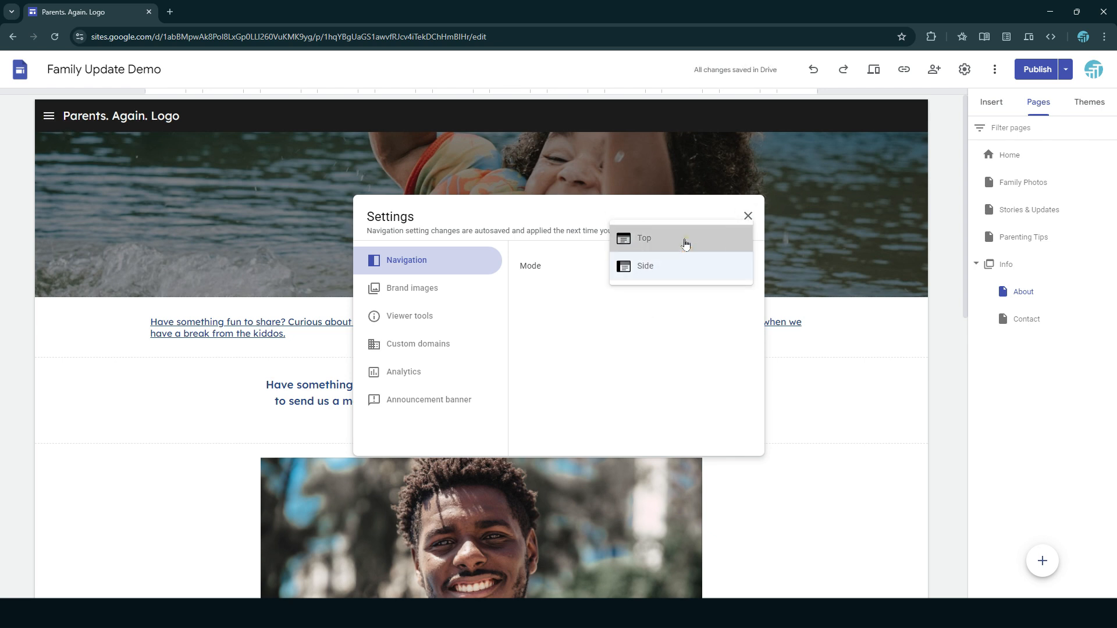
left_click(685, 237)
left_click(748, 215)
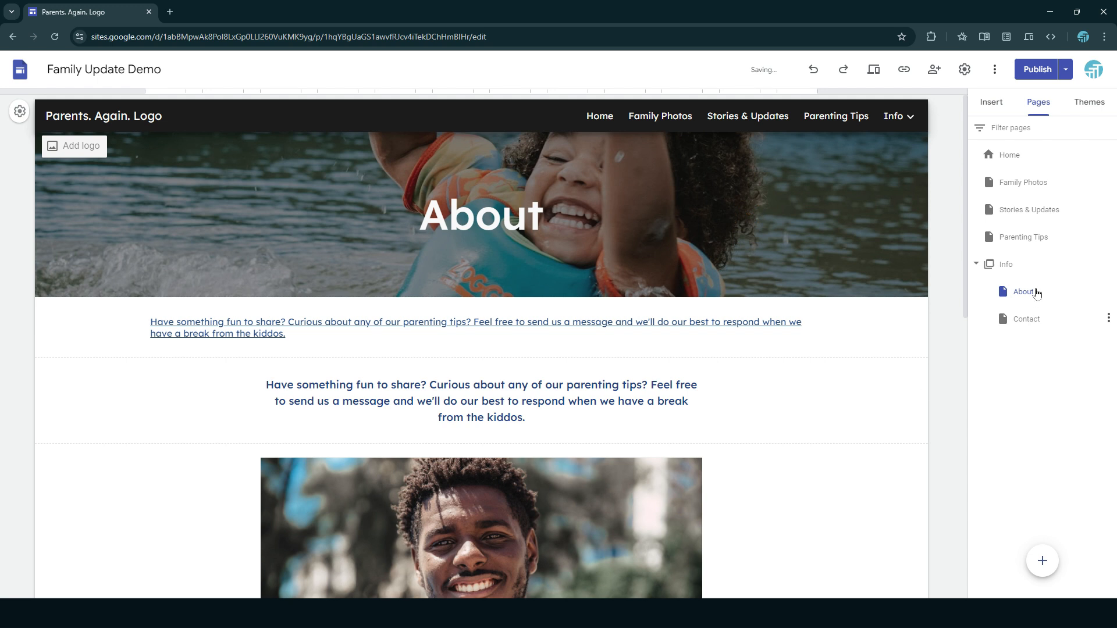
- Collapse the Info section in the page list, open the Home page, and view the options for adding new pages
left_click(977, 265)
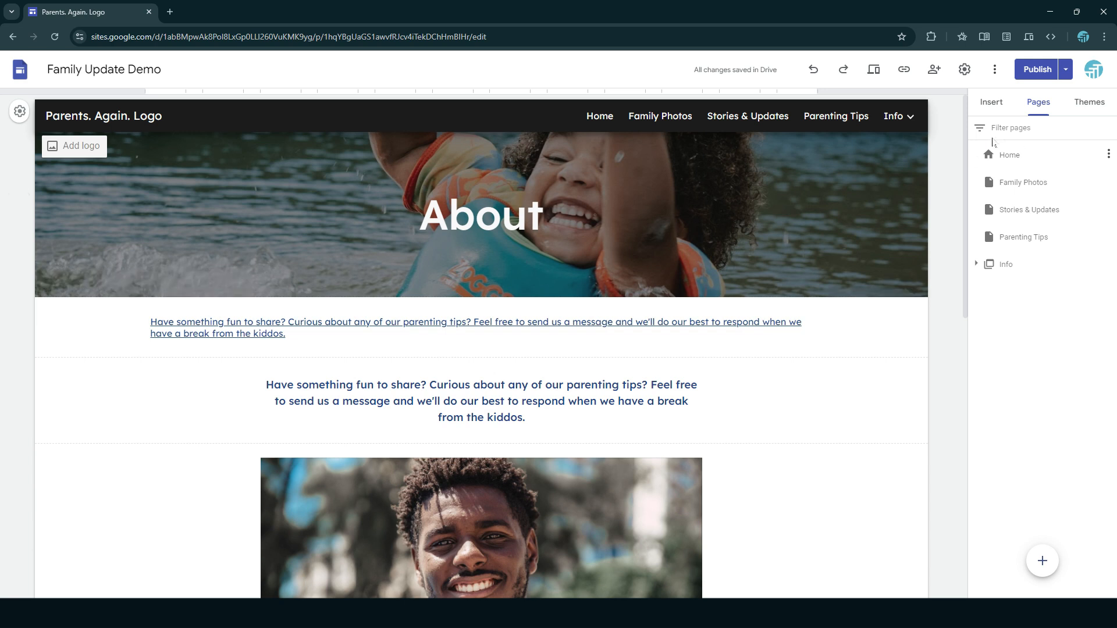
left_click(599, 116)
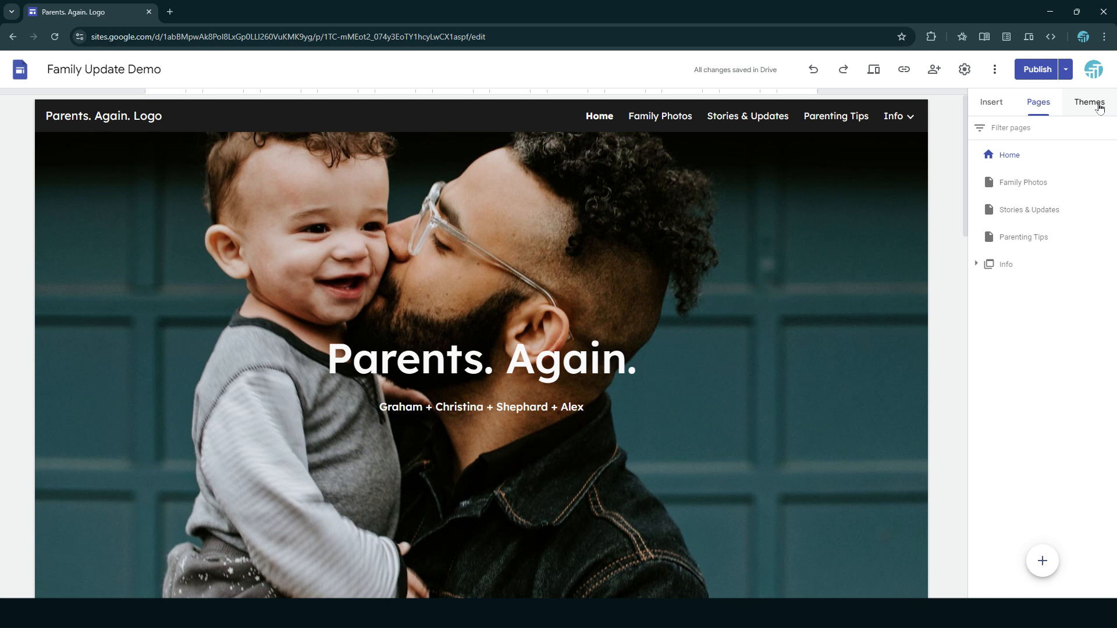
mouse_move(1042, 559)
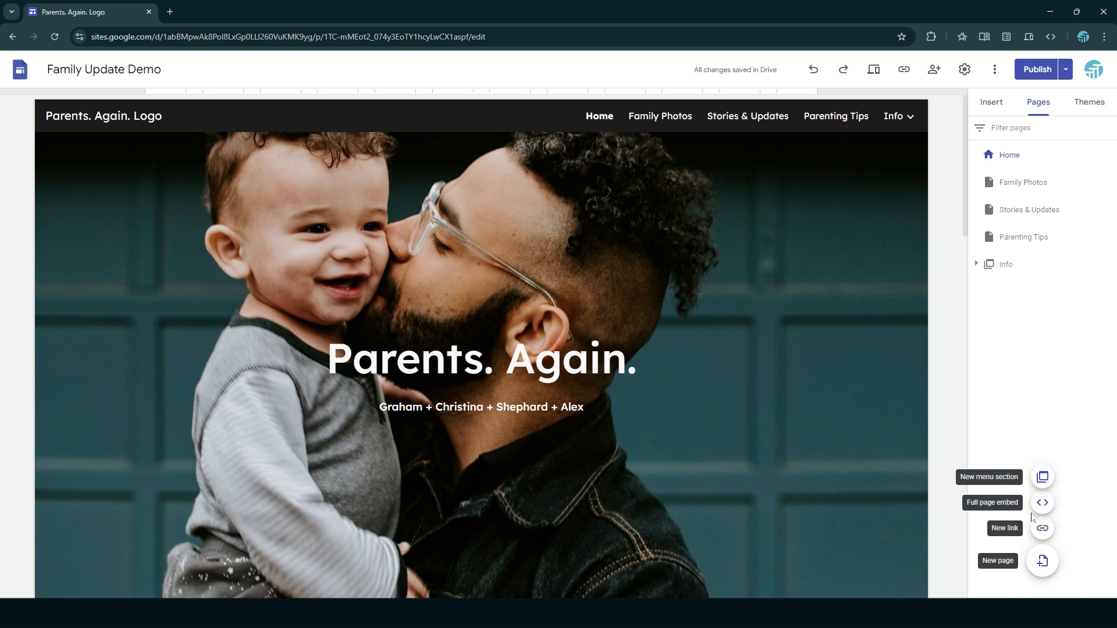
- Examine the custom theme and the themes created by Google that are available for the site
left_click(1091, 105)
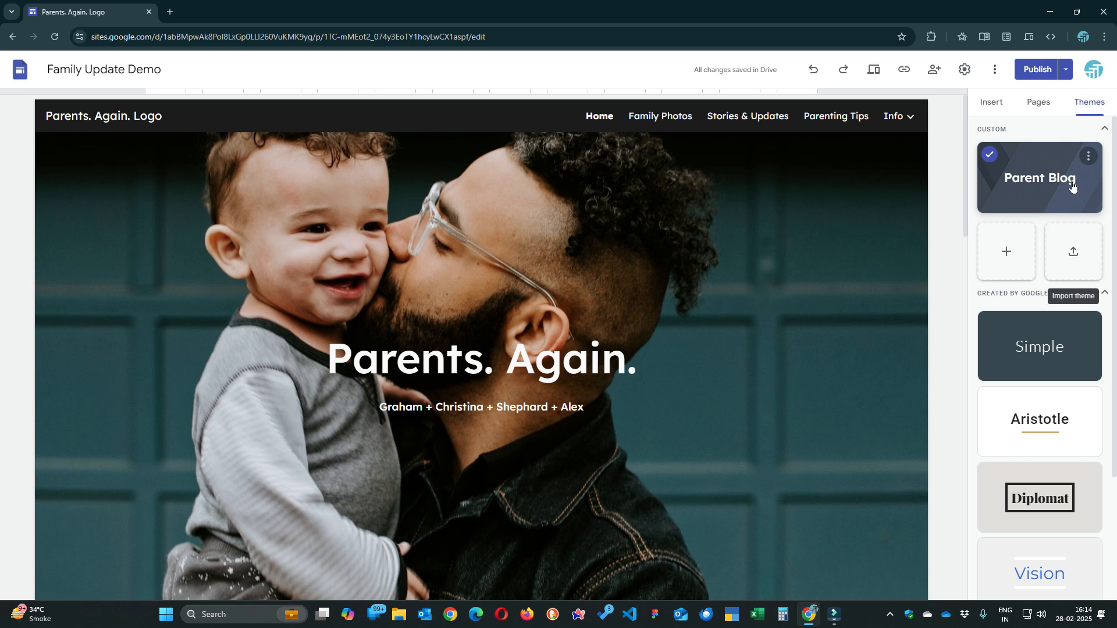
scroll(619, 413, "down", 18)
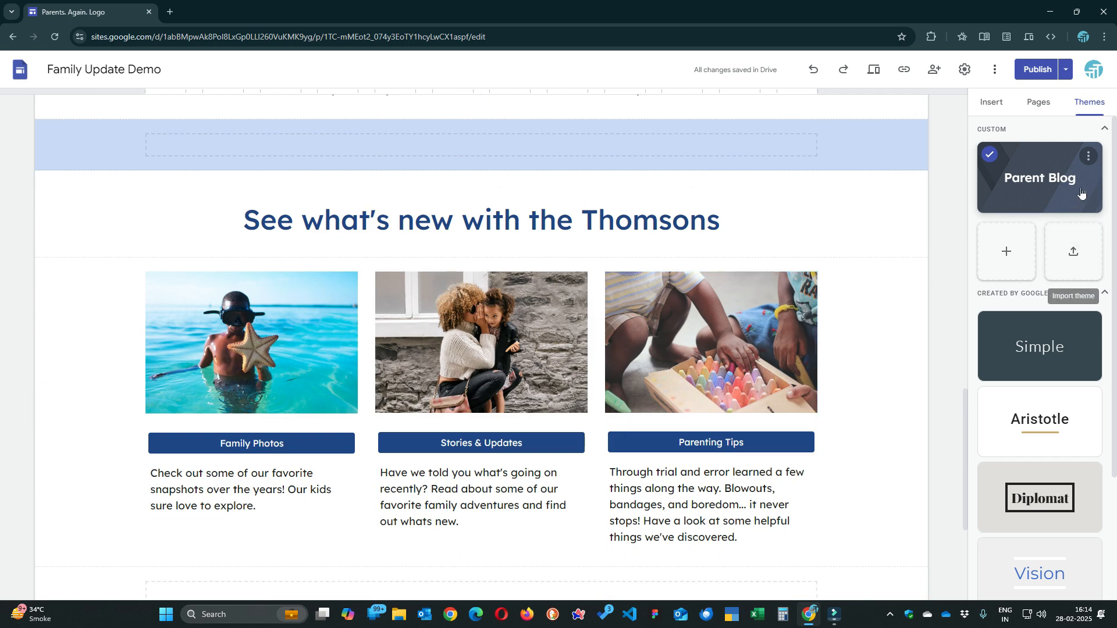
scroll(1059, 347, "down", 3)
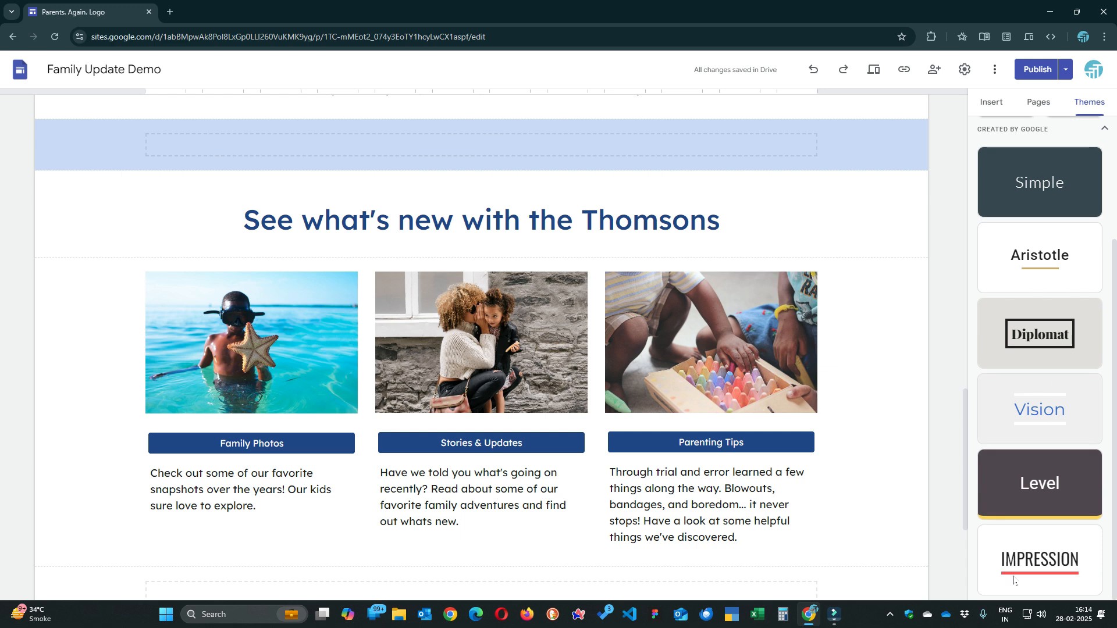
scroll(1067, 301, "up", 2)
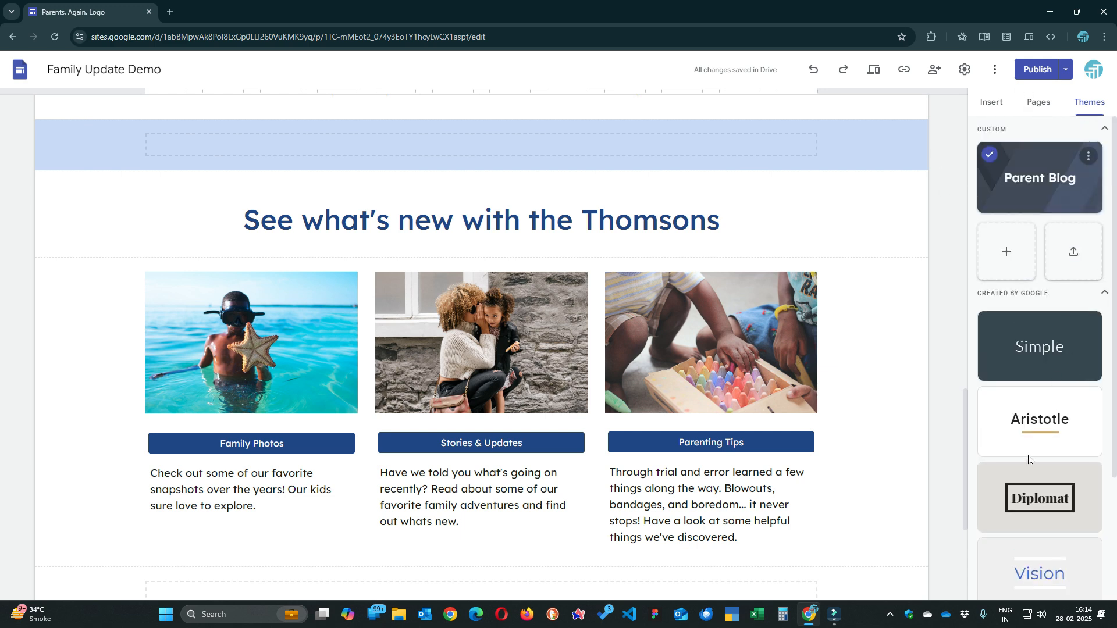
scroll(1028, 459, "down", 2)
scroll(803, 419, "up", 5)
scroll(871, 544, "down", 4)
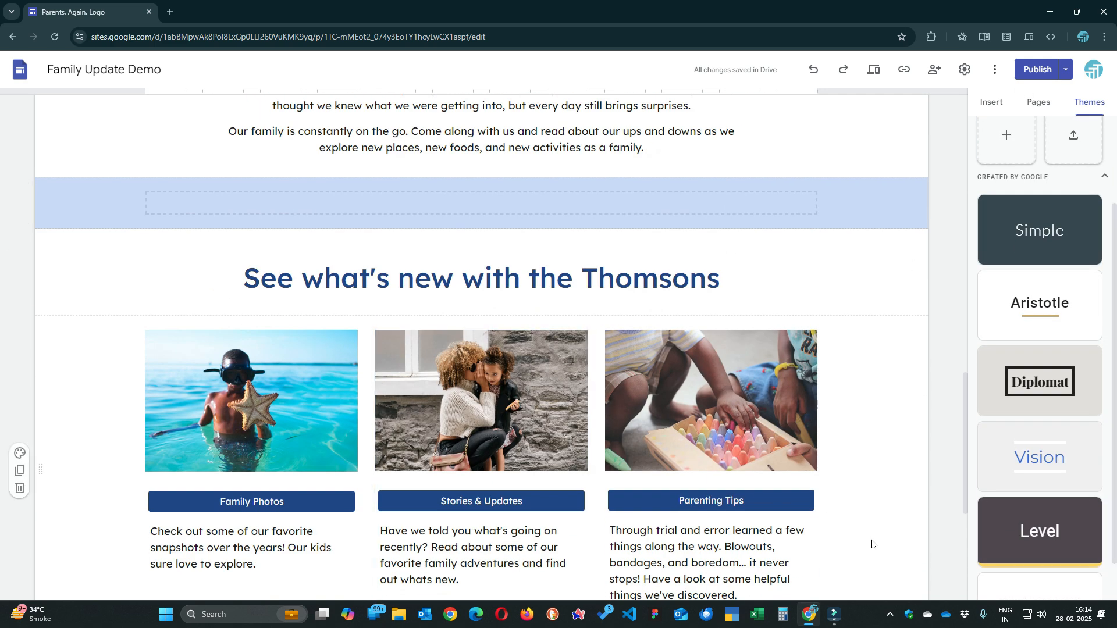
- Apply the Diplomat theme to the site and review its look over the whole Home page
left_click(1033, 378)
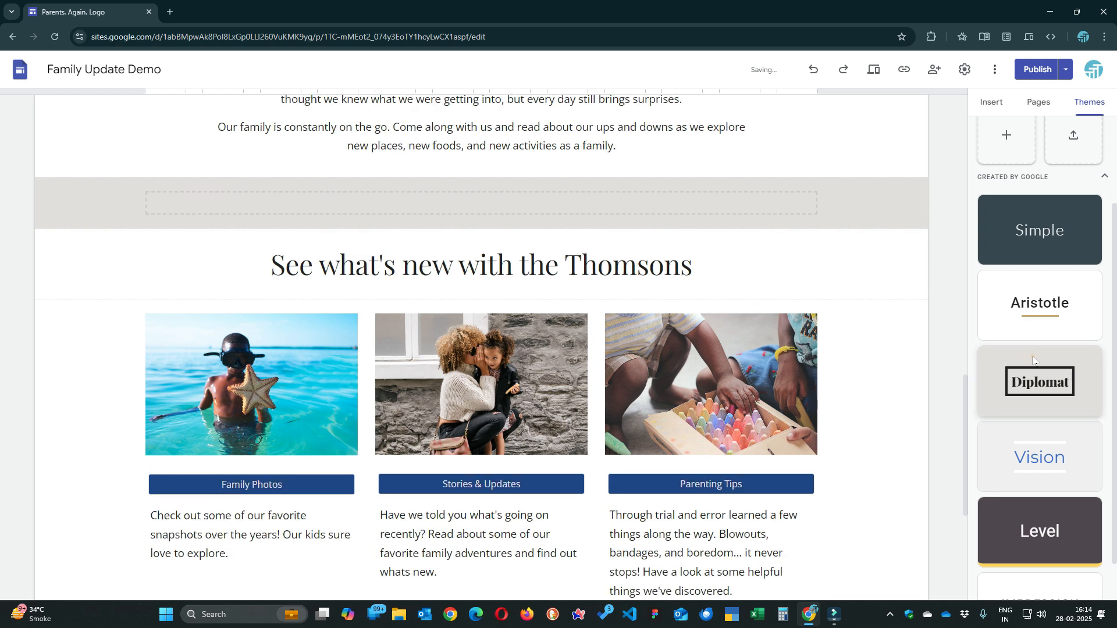
scroll(826, 407, "down", 3)
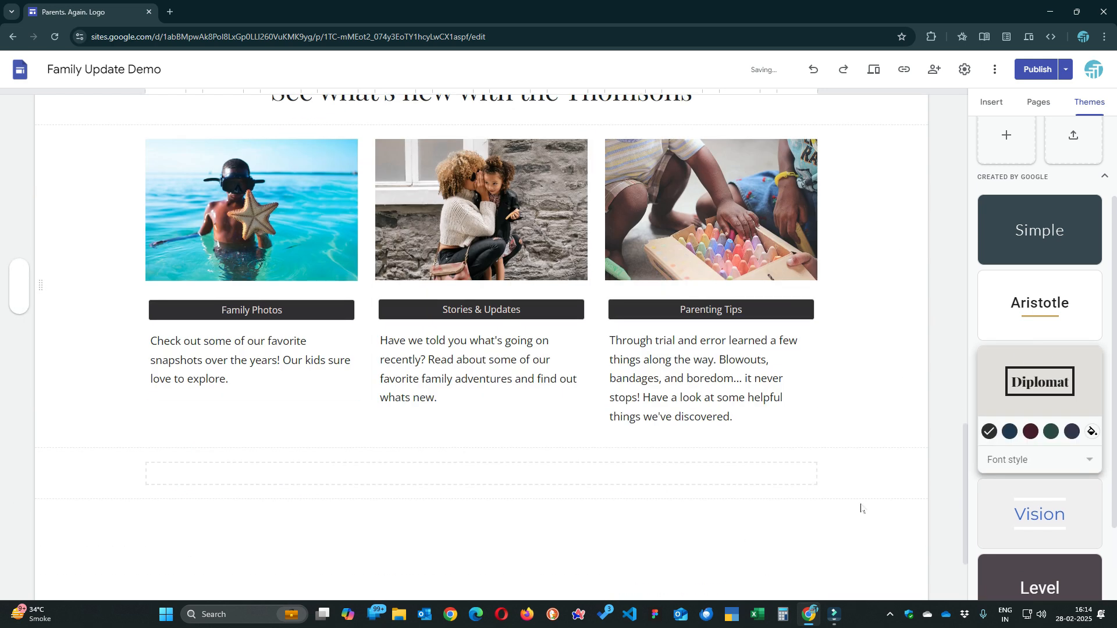
scroll(659, 448, "up", 15)
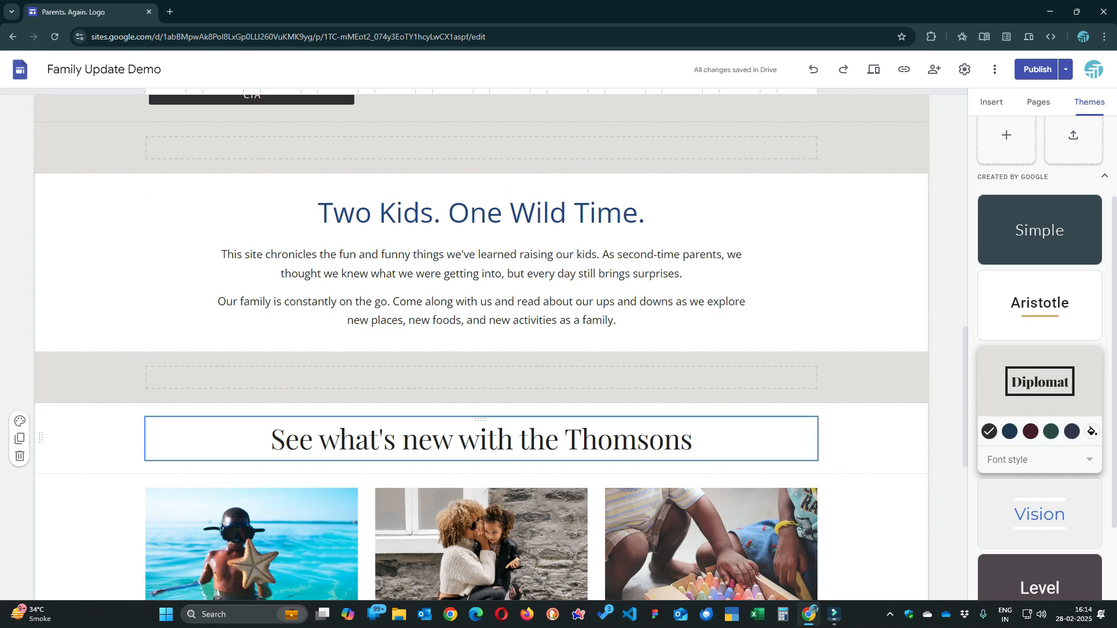
scroll(795, 438, "up", 5)
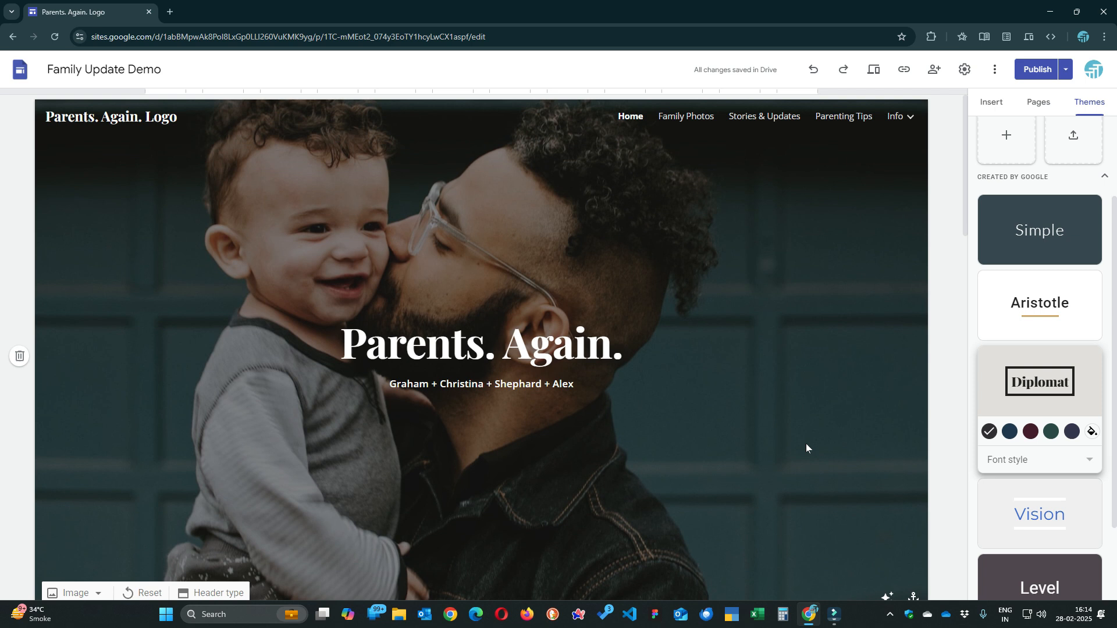
- Give the Diplomat theme the custom accent color #d33636 and review the recolored Home page
left_click(1091, 431)
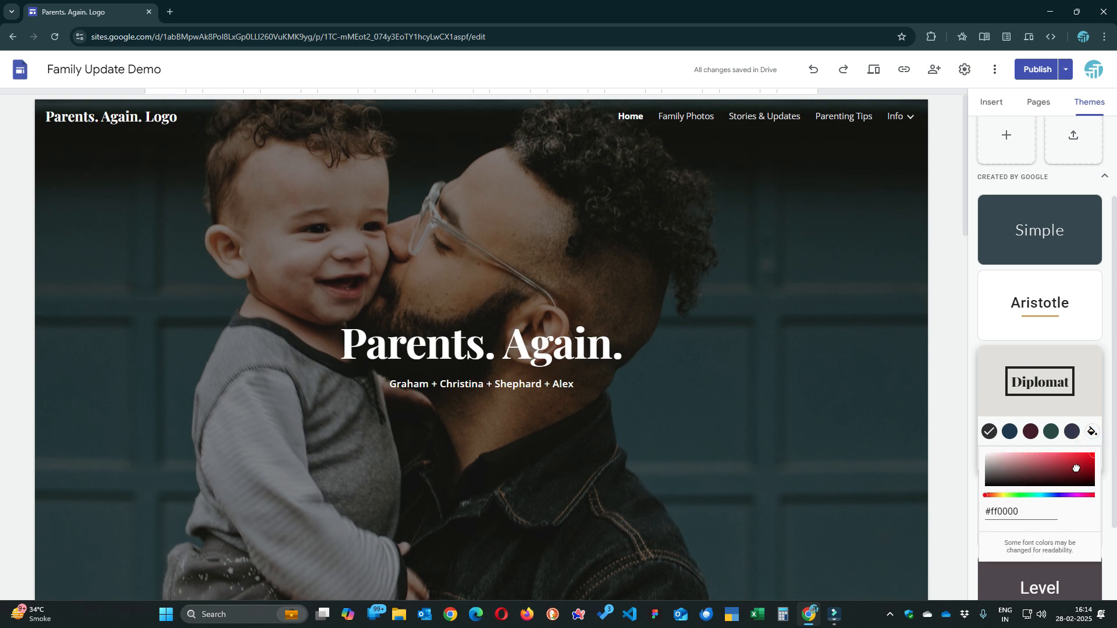
left_click(1068, 459)
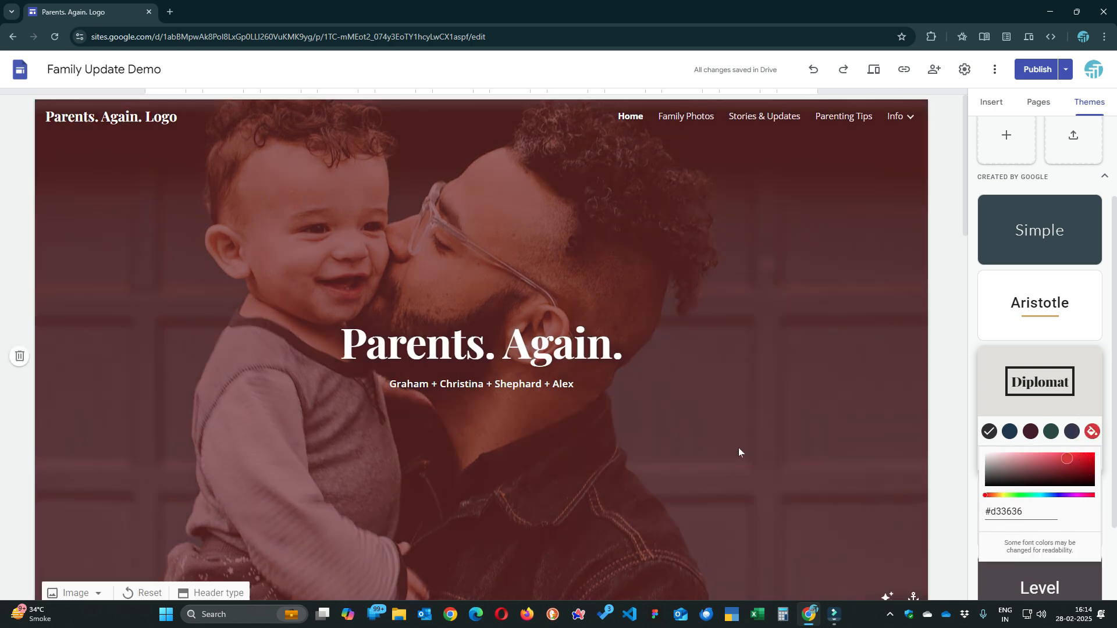
scroll(738, 449, "down", 5)
scroll(738, 452, "down", 5)
scroll(765, 329, "down", 5)
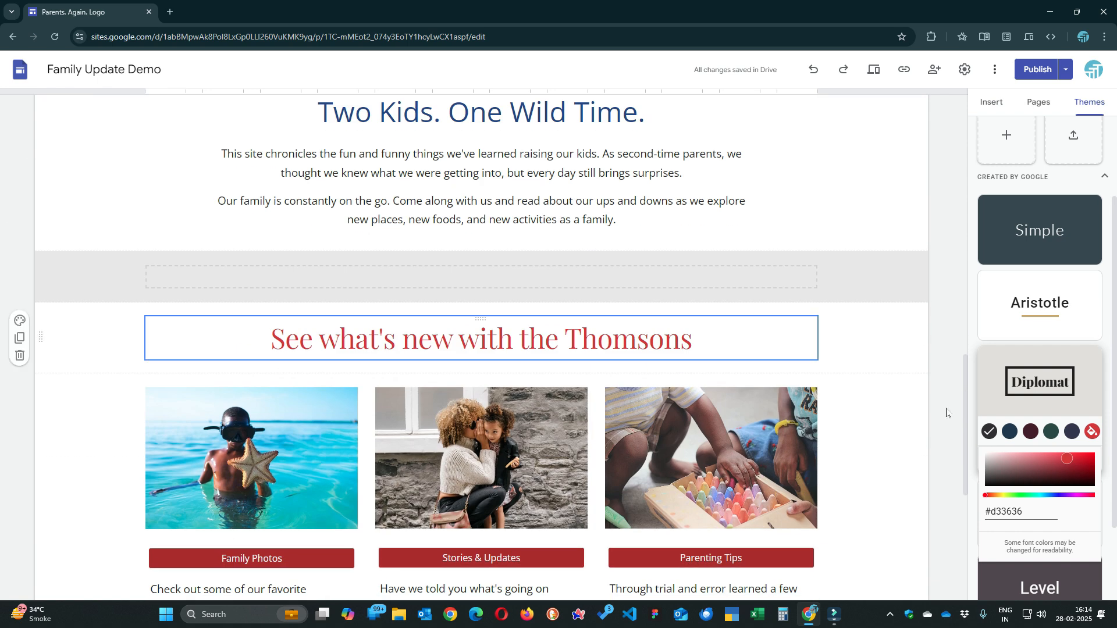
scroll(753, 406, "down", 4)
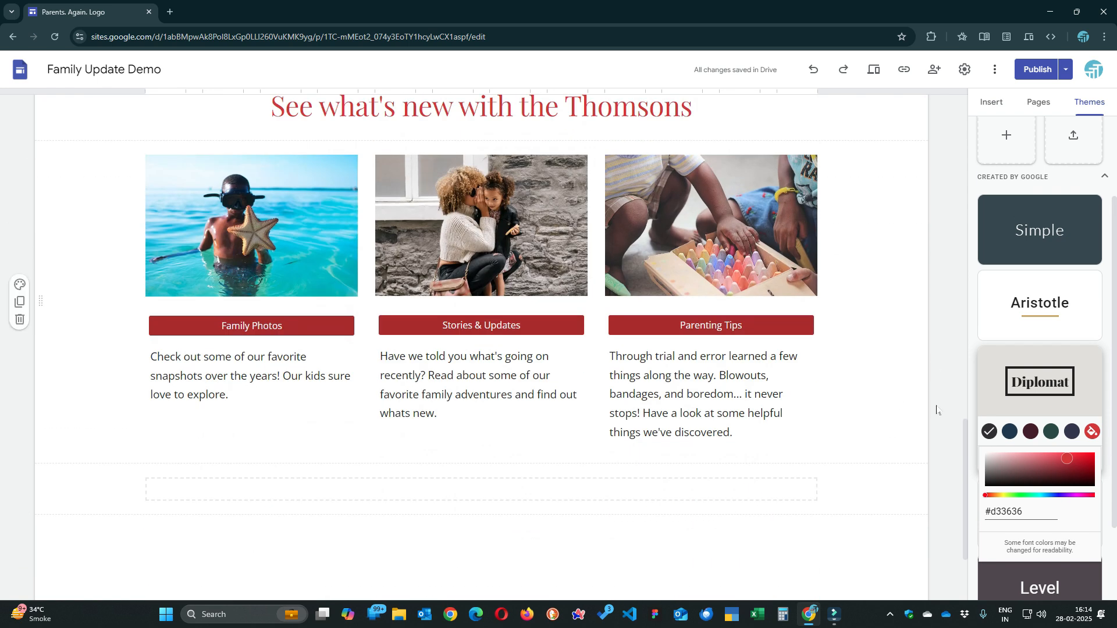
left_click(987, 395)
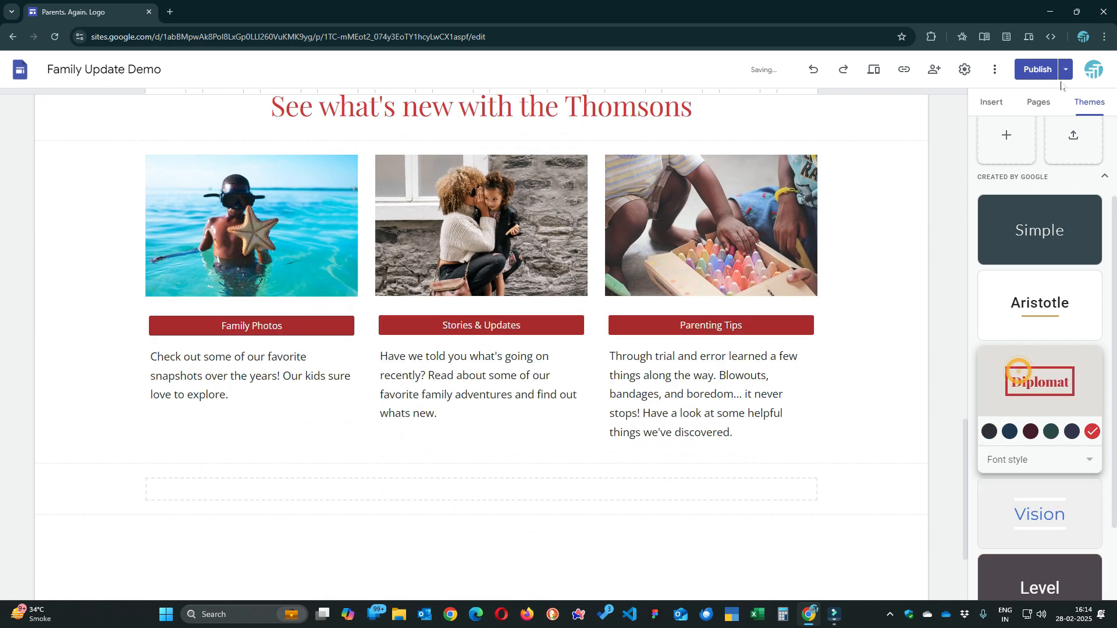
- Try the Level theme, replace it with the Impression theme, and review the Home page
scroll(1083, 462, "down", 2)
left_click(1039, 500)
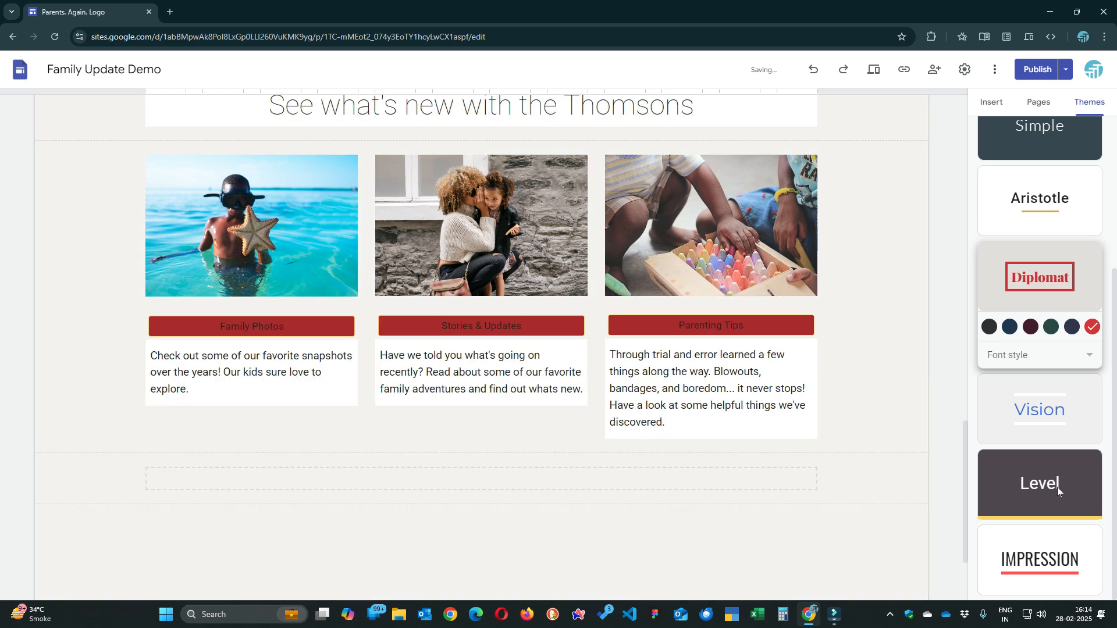
left_click(1044, 543)
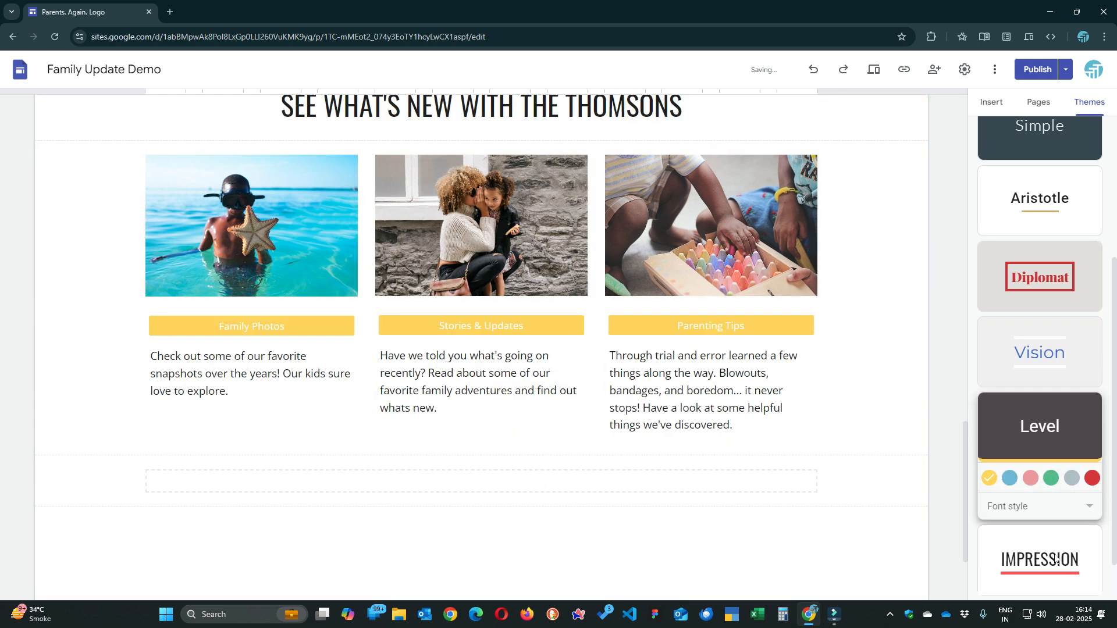
scroll(994, 493, "up", 3)
scroll(826, 465, "up", 10)
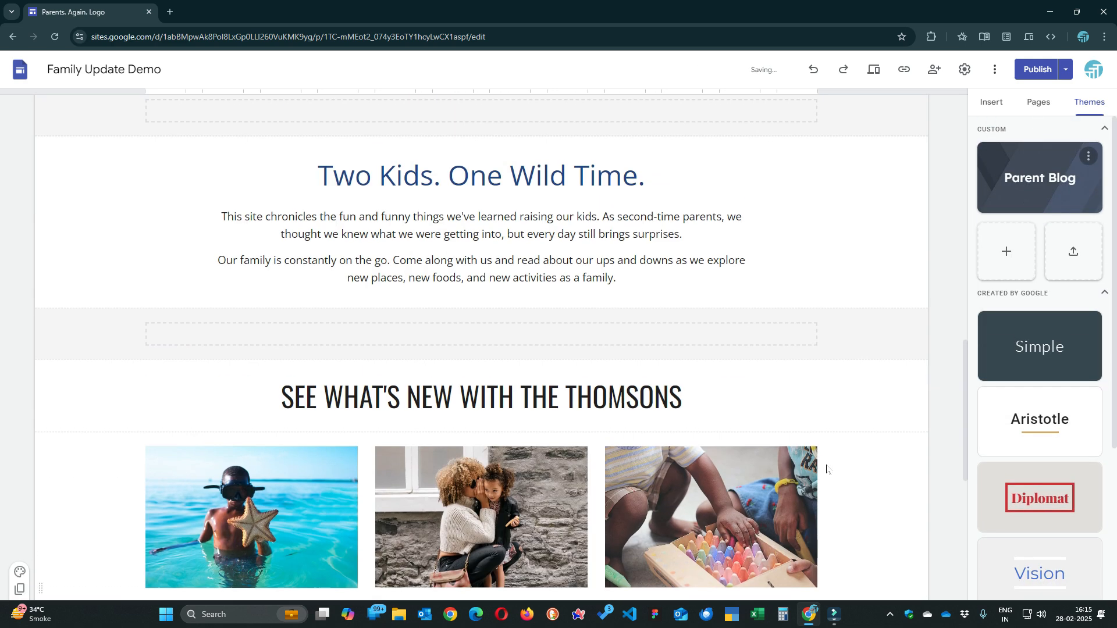